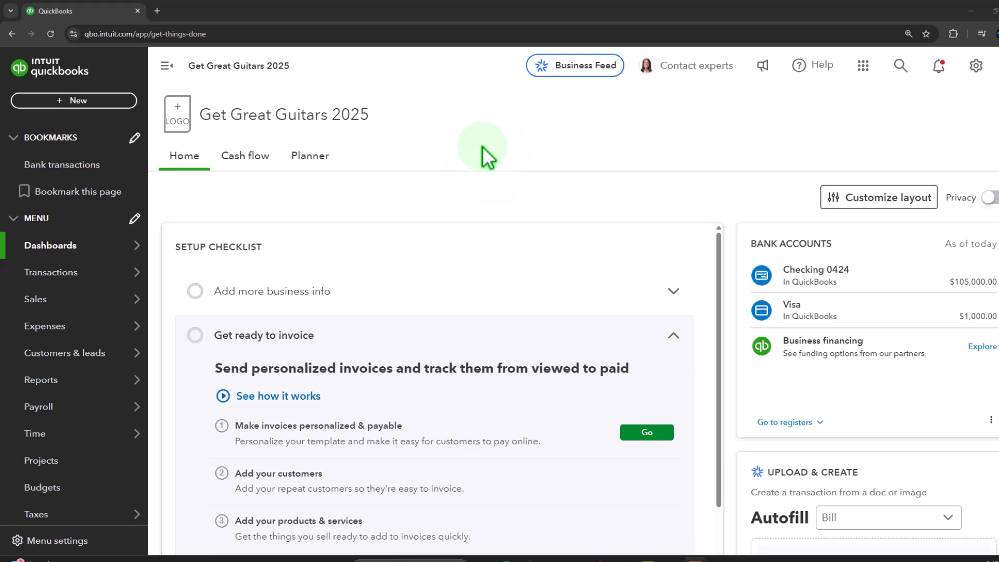
Step: From the favorite reports, open the Balance Sheet and the Profit and Loss each in its own new browser tab
left_click(44, 381)
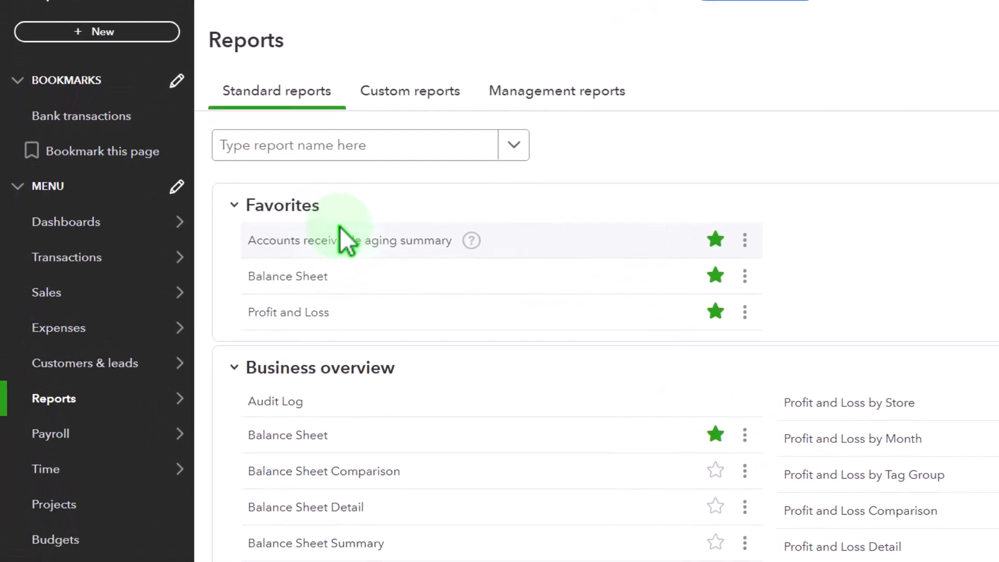
right_click(302, 274)
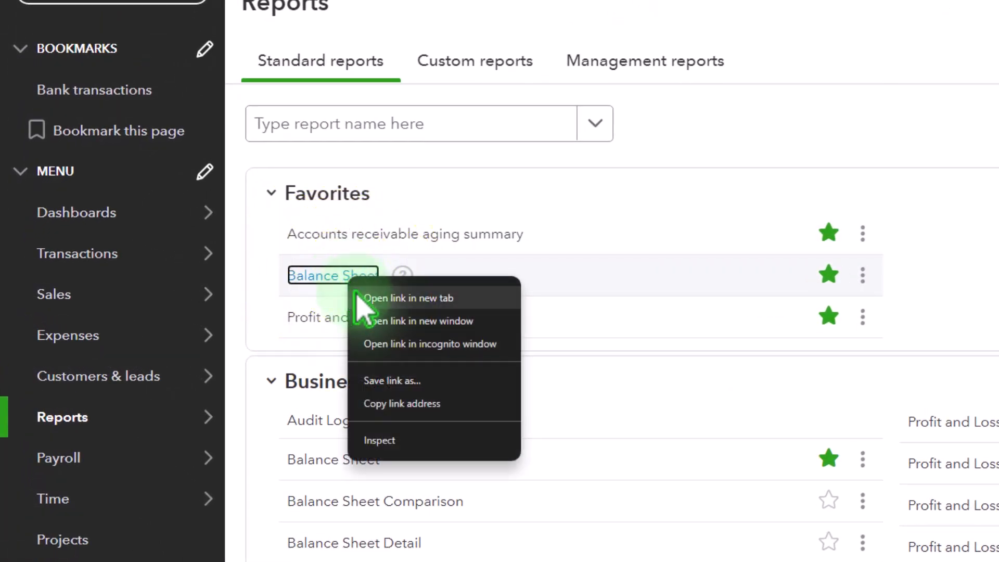
left_click(458, 298)
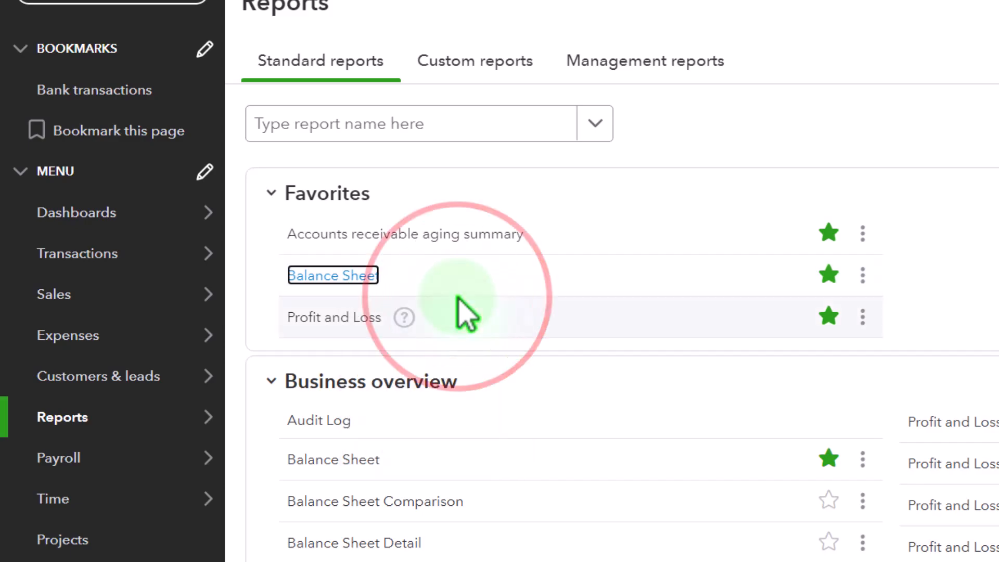
right_click(359, 319)
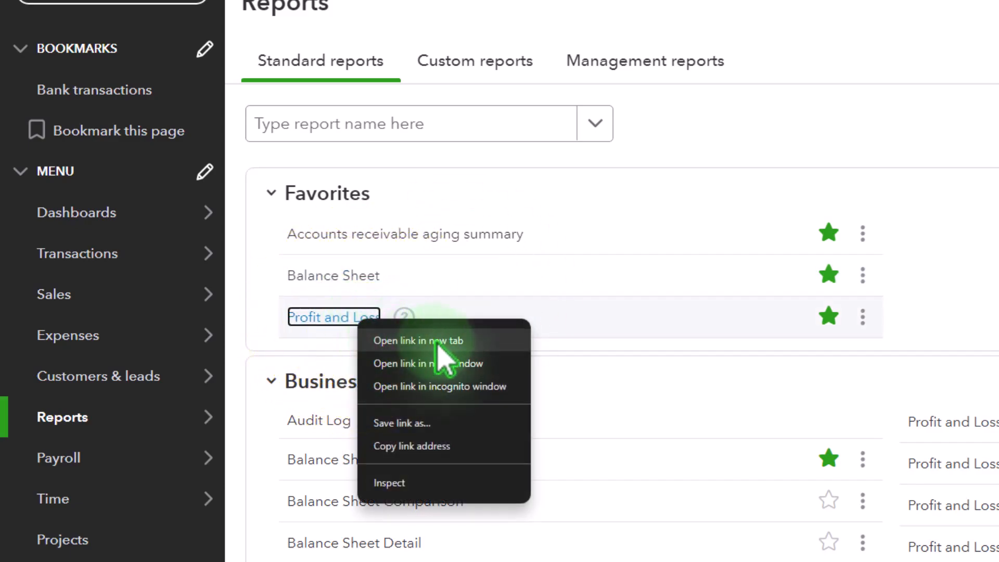
left_click(463, 344)
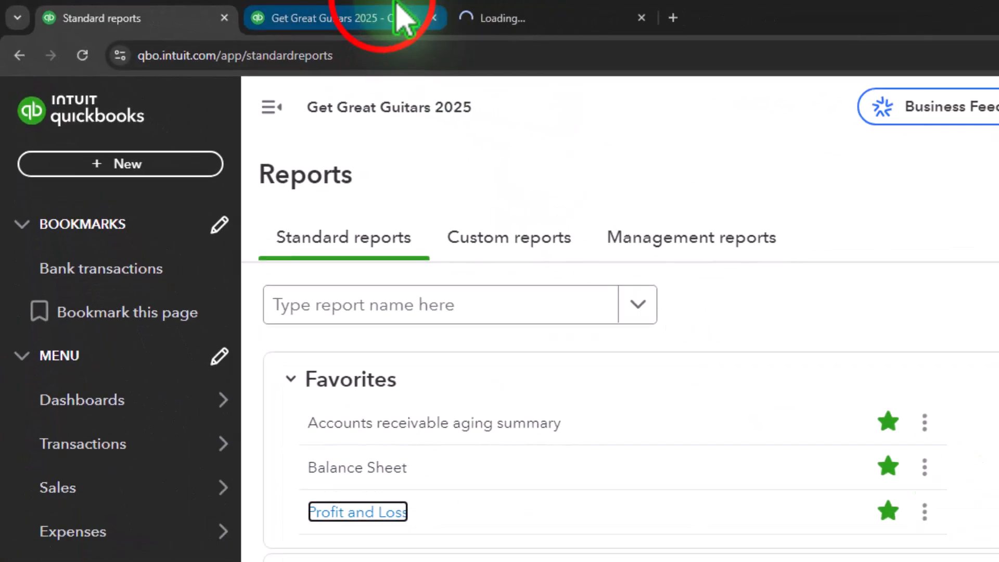
Step: Collapse the navigation menu on the Balance Sheet report and run it for 01/01/2025 to 01/31/2025
left_click(397, 6)
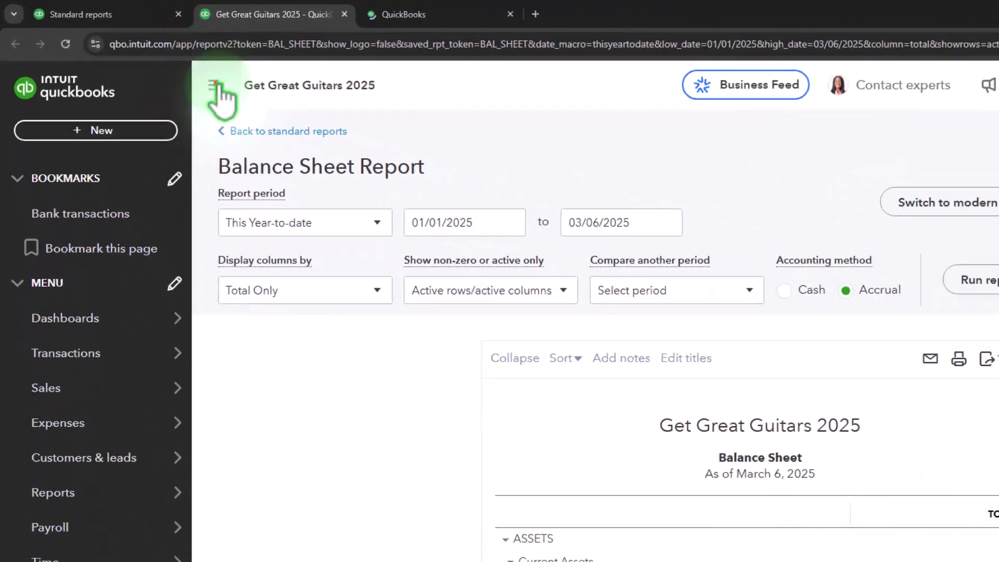
left_click(481, 222)
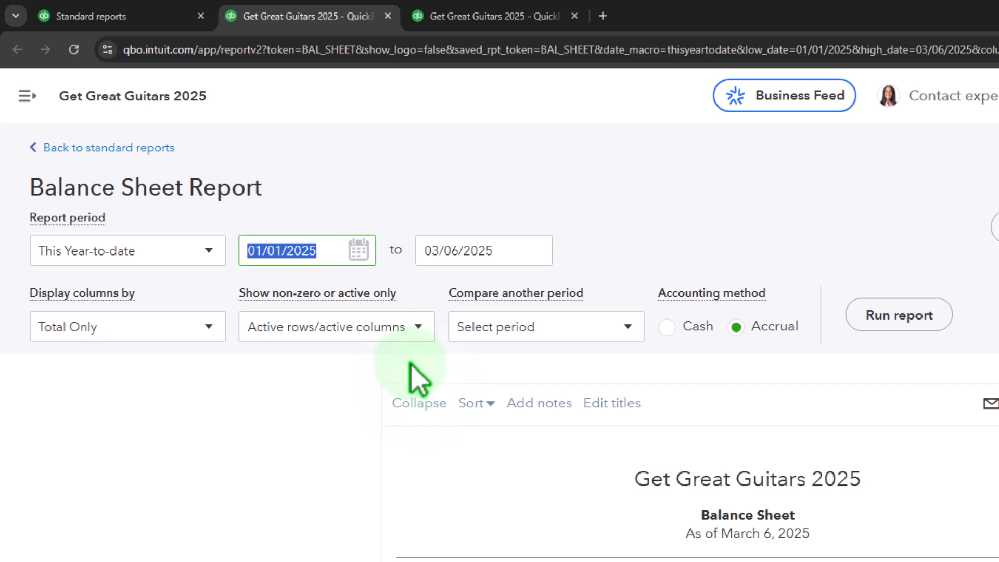
type("01")
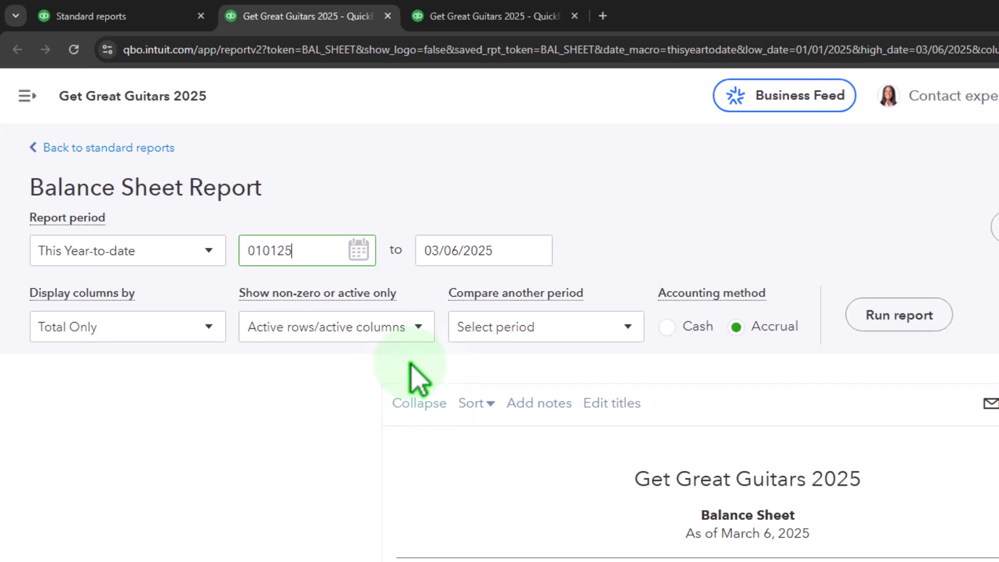
key("Tab")
type("01/31/2025")
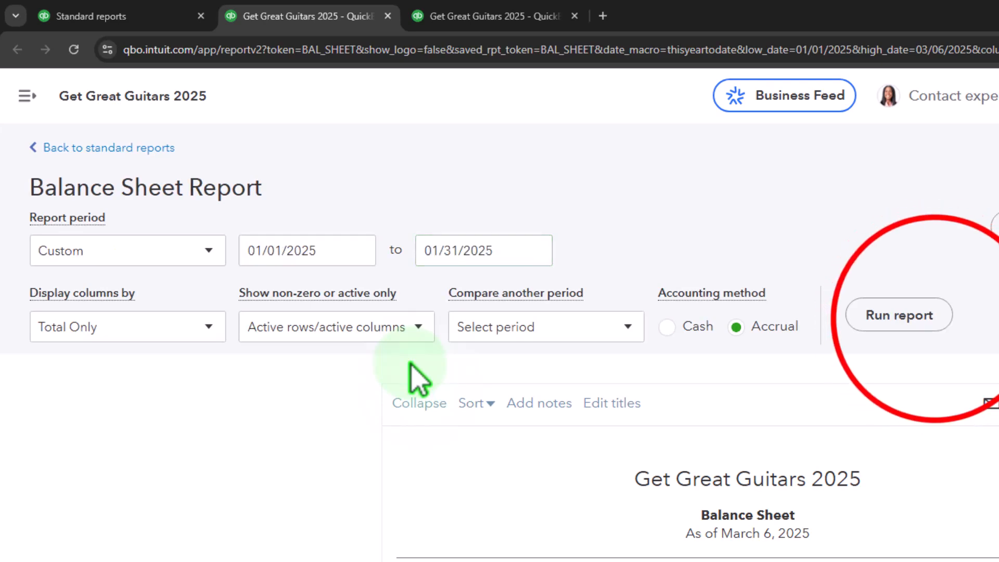
left_click(931, 318)
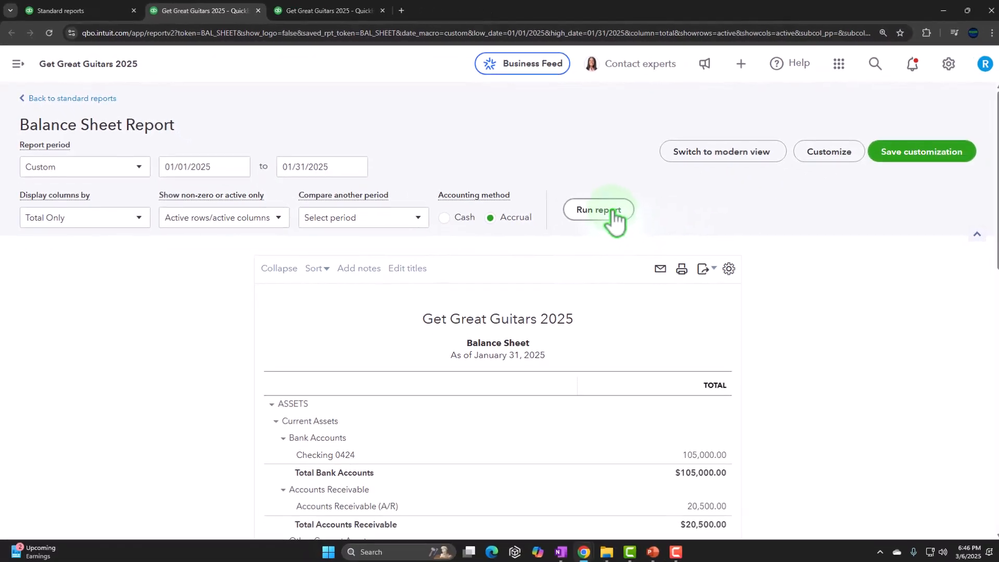
Step: Collapse the navigation menu on the Profit and Loss report and run it for 01/01/2025 to 01/31/2025
left_click(406, 13)
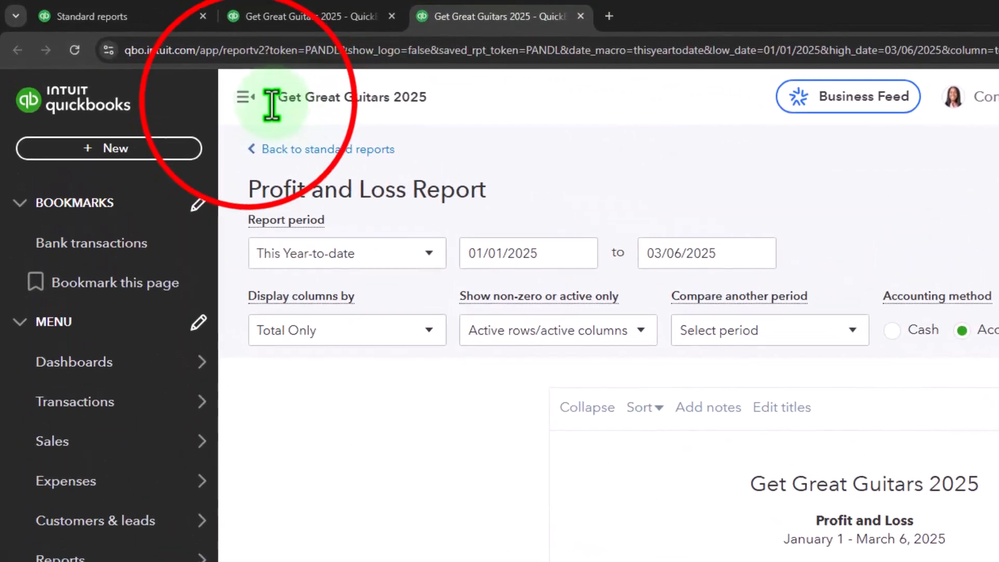
left_click(175, 69)
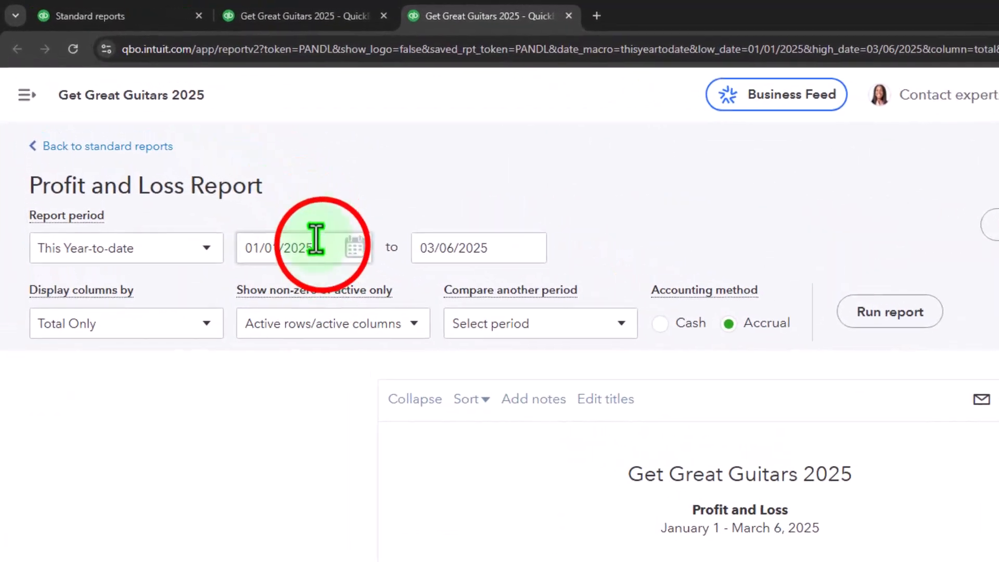
left_click(204, 185)
type("0")
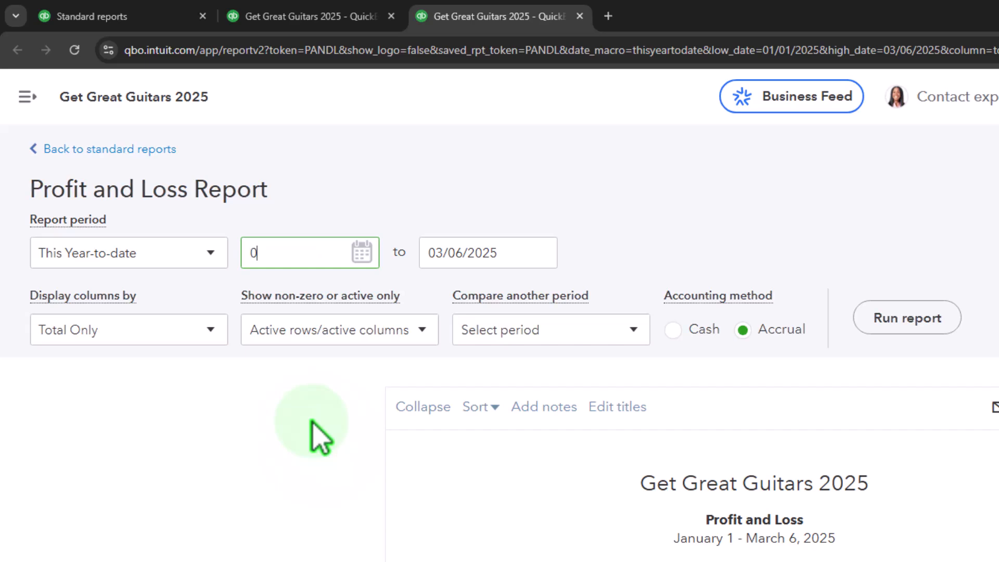
type("1/01/2025")
key("Tab")
type("0")
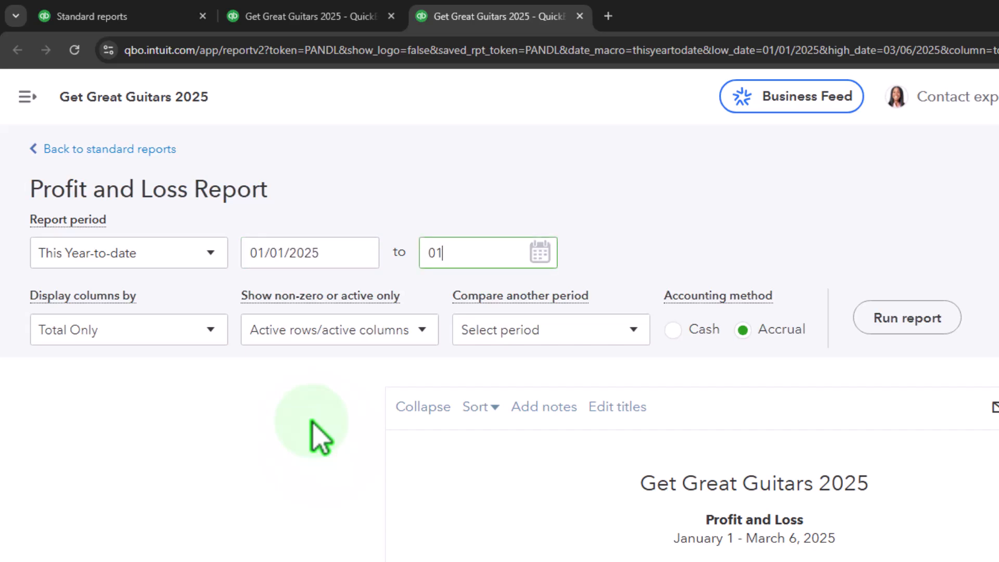
type("1/31/2025")
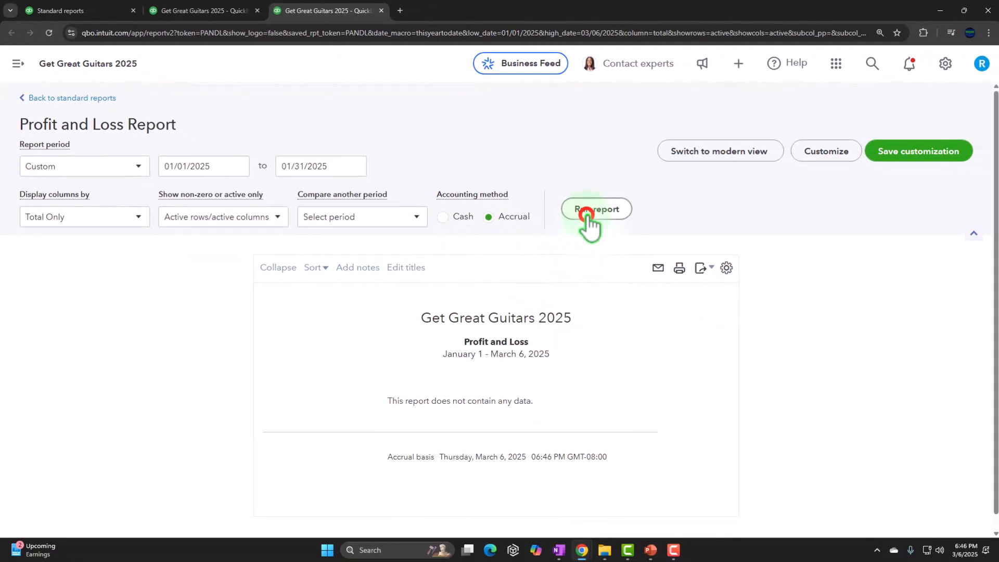
left_click(907, 318)
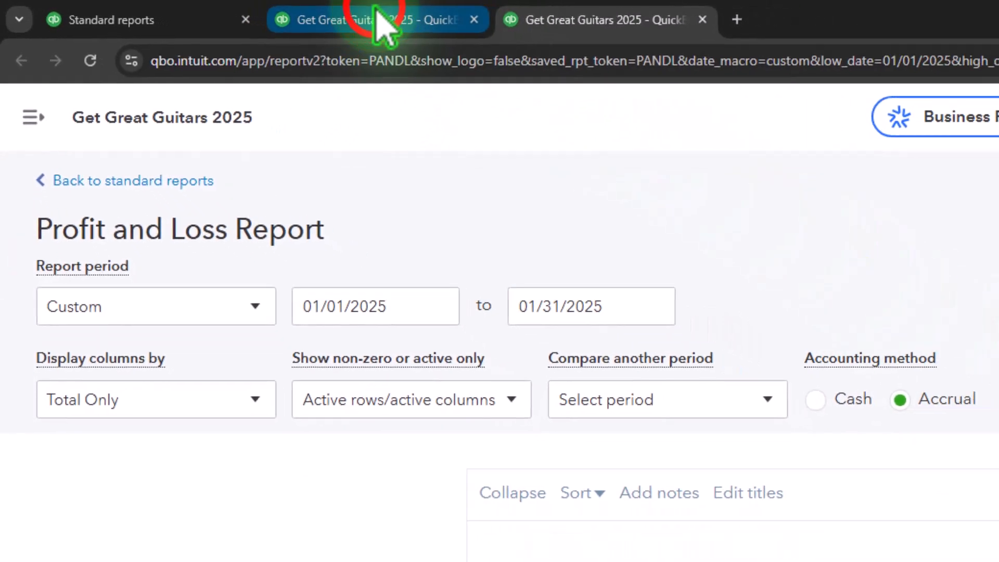
Step: Review the January balance sheet, and look over the transaction types that can be created from the standard reports page
left_click(376, 15)
scroll(203, 365, "down", 3)
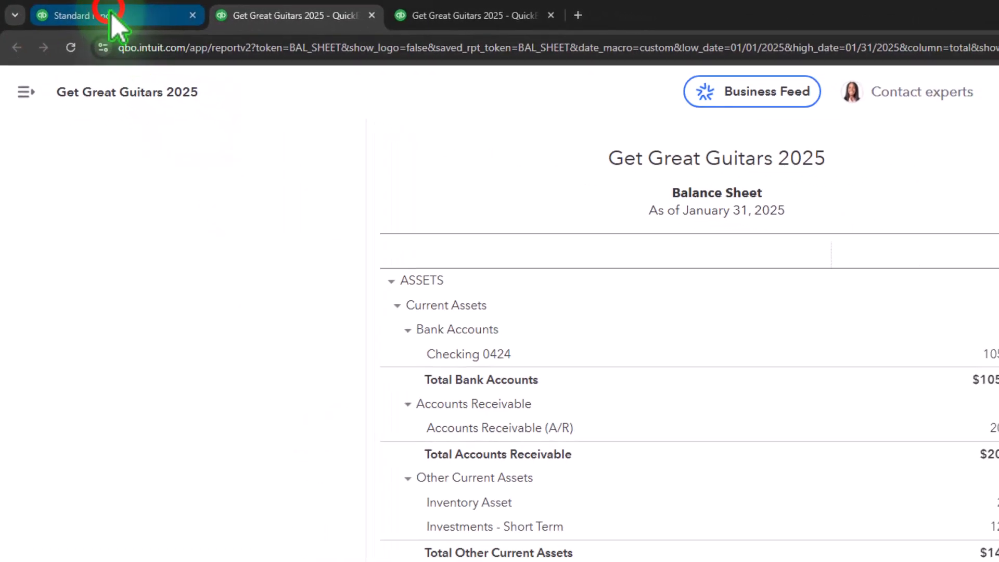
left_click(112, 14)
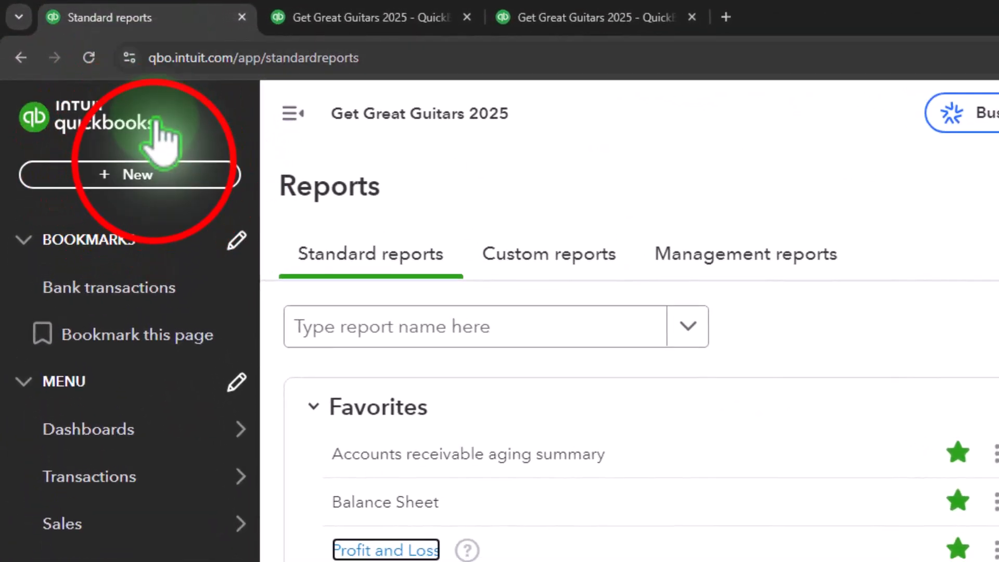
left_click(136, 174)
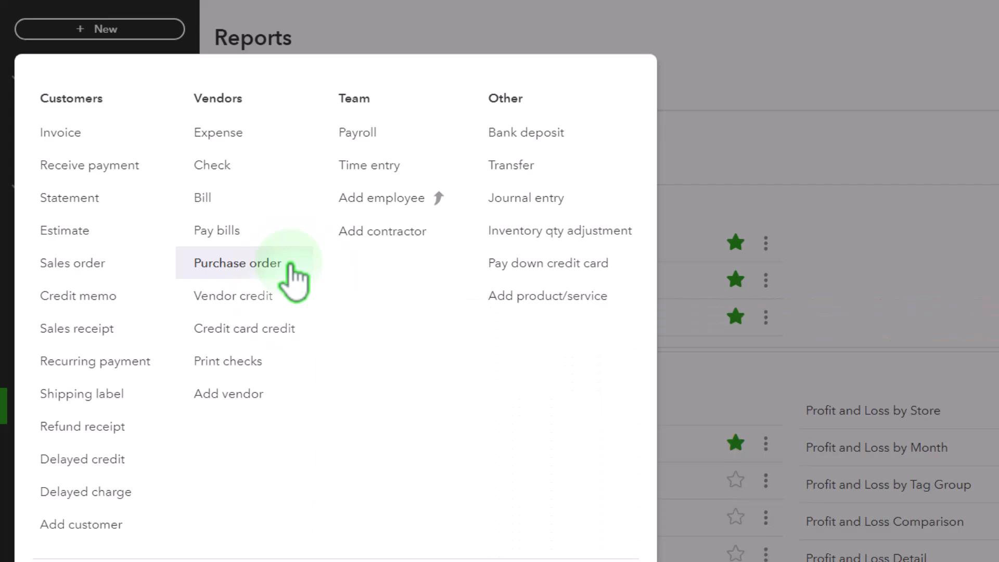
left_click(770, 78)
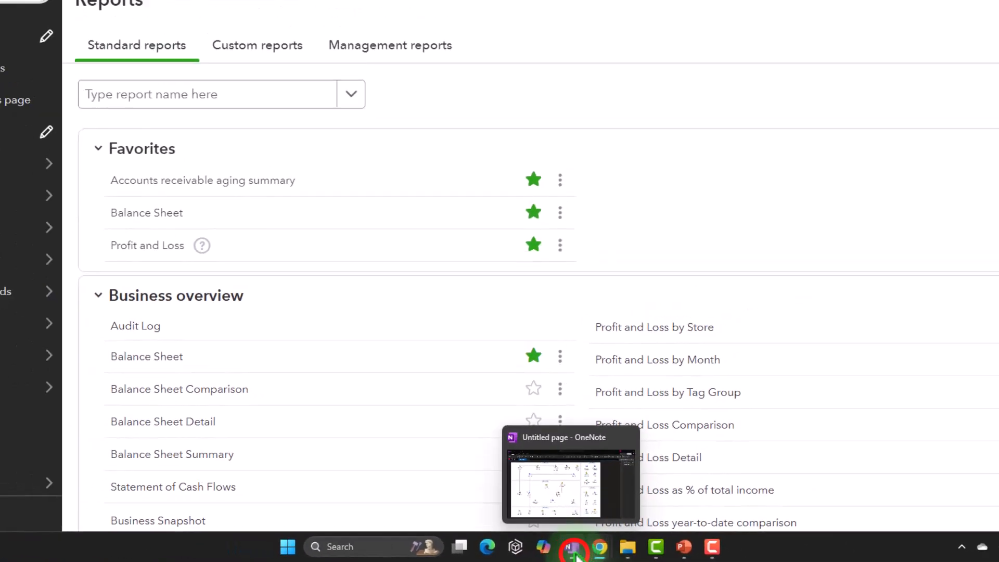
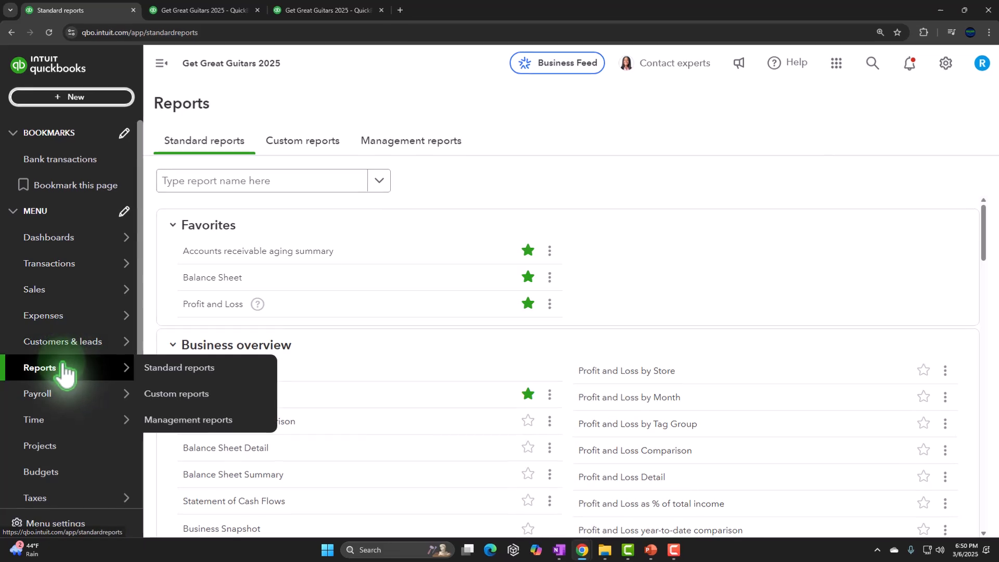
Step: Go to the Expenses area, collapse the navigation menu and show its expense transactions list
mouse_move(55, 322)
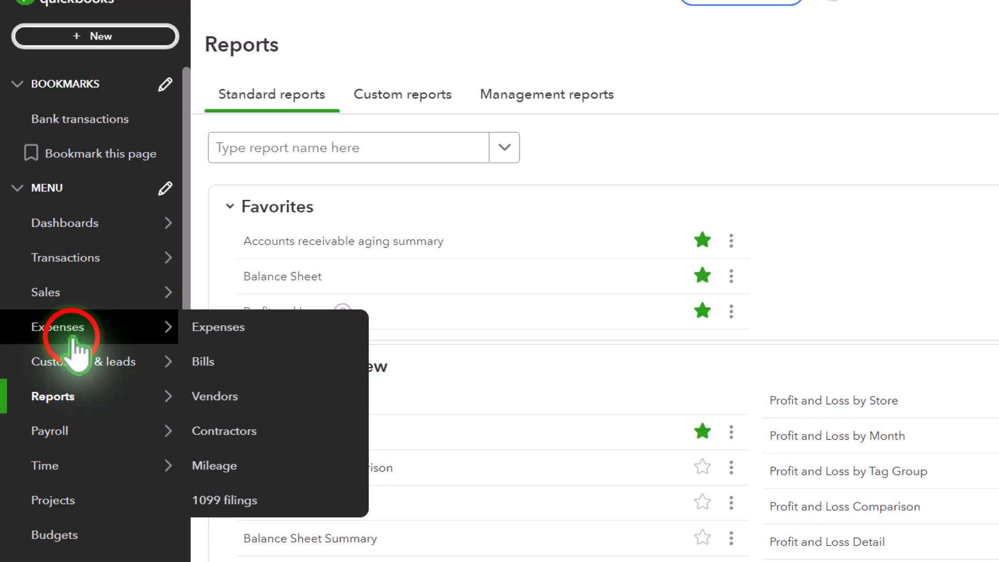
left_click(72, 338)
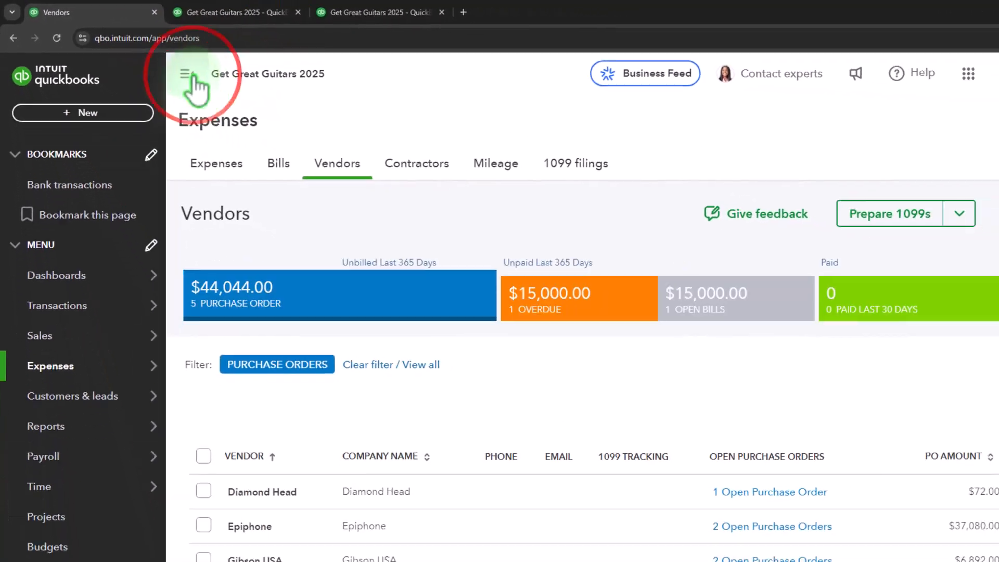
left_click(246, 97)
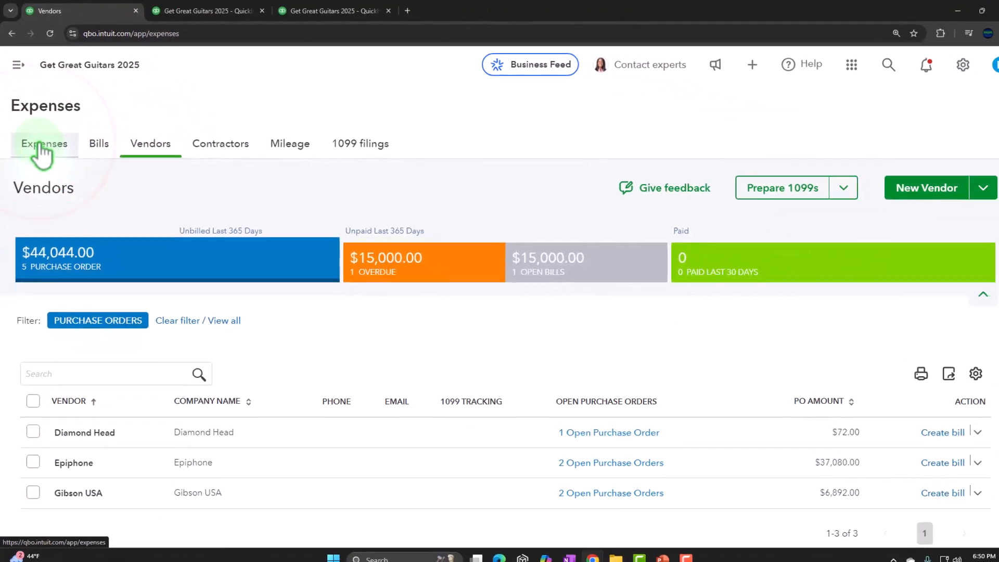
left_click(61, 219)
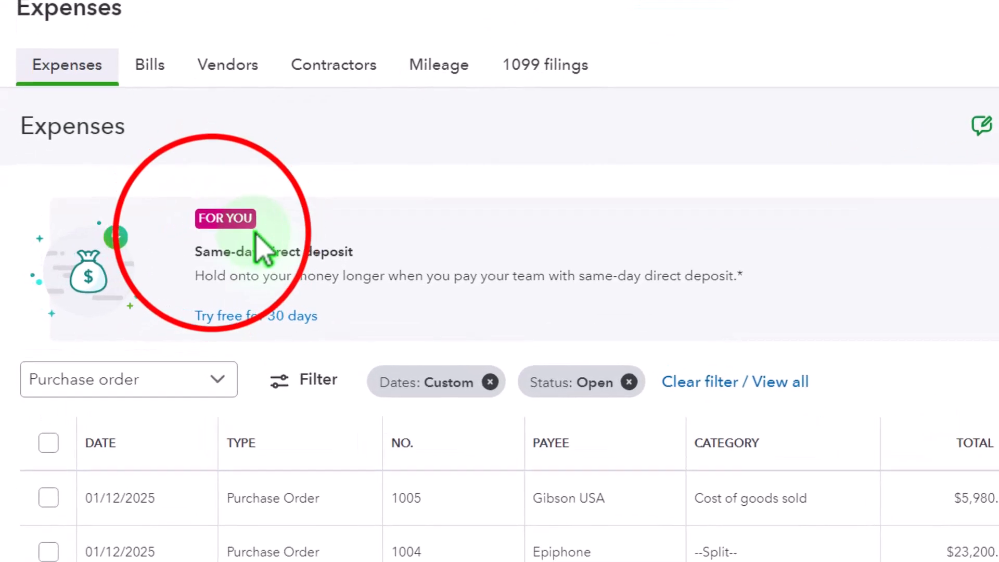
Step: Filter the expense transactions to purchase orders with status Open, and show the actions for the $5,980.00 Gibson USA order
left_click(223, 239)
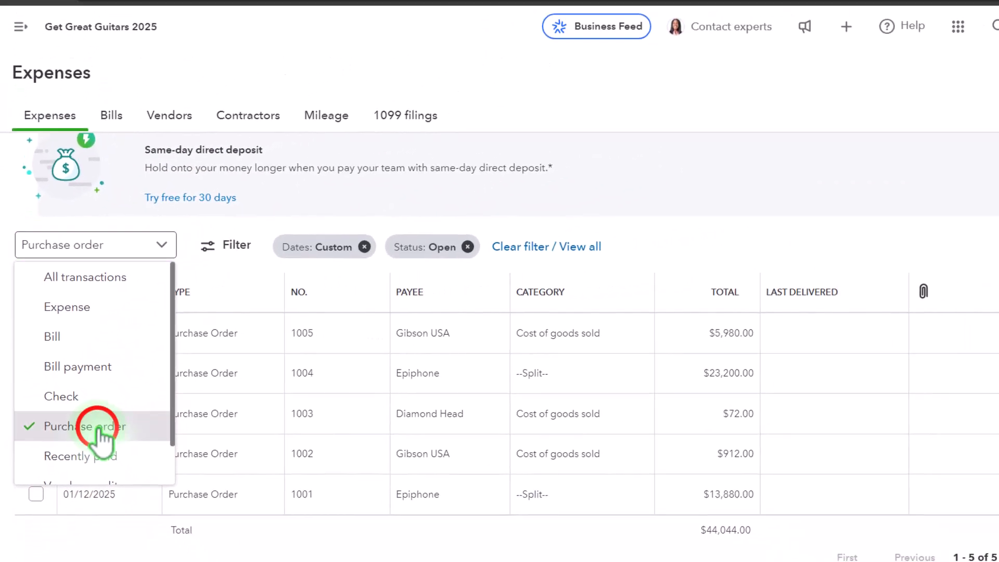
left_click(99, 434)
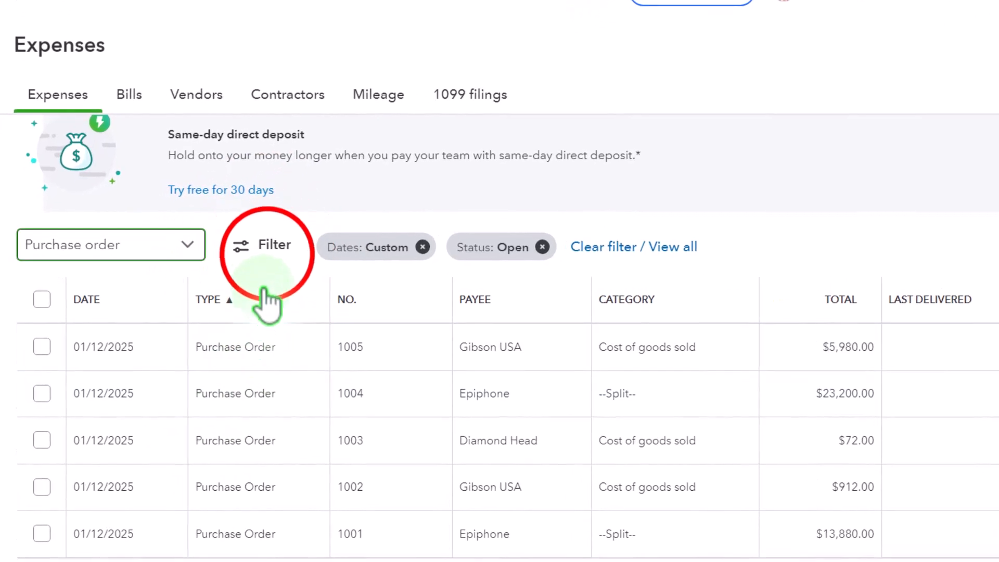
left_click(275, 219)
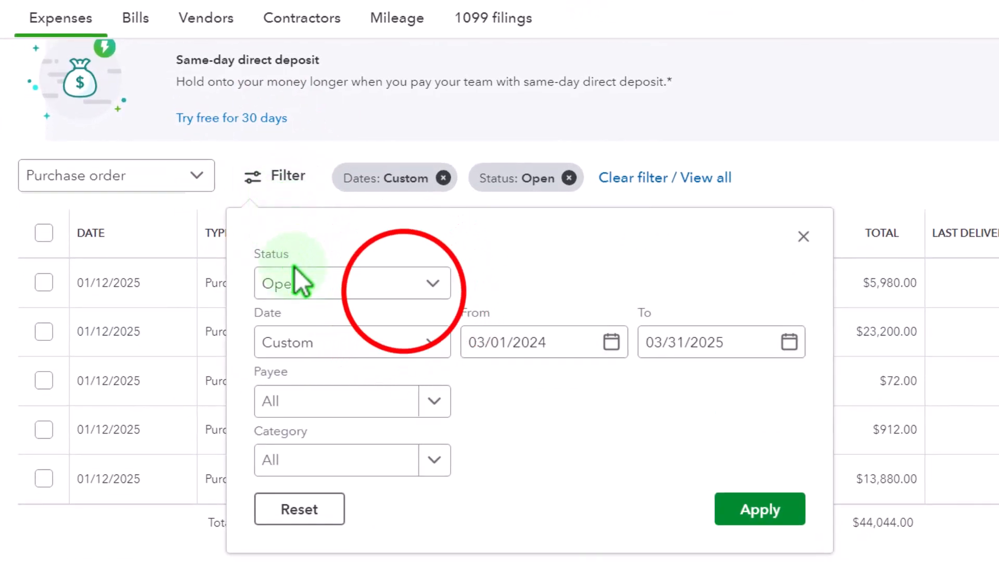
left_click(403, 291)
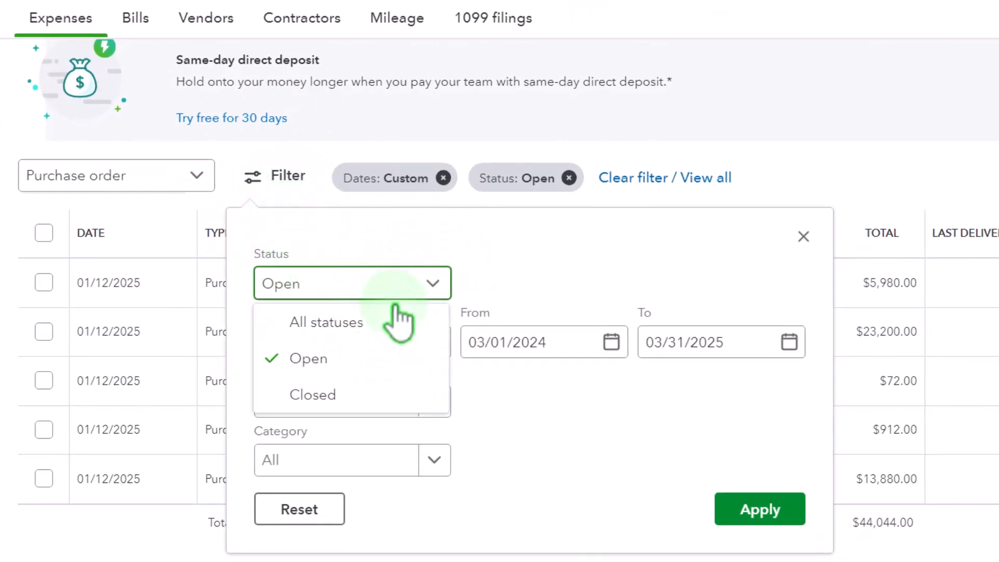
left_click(342, 374)
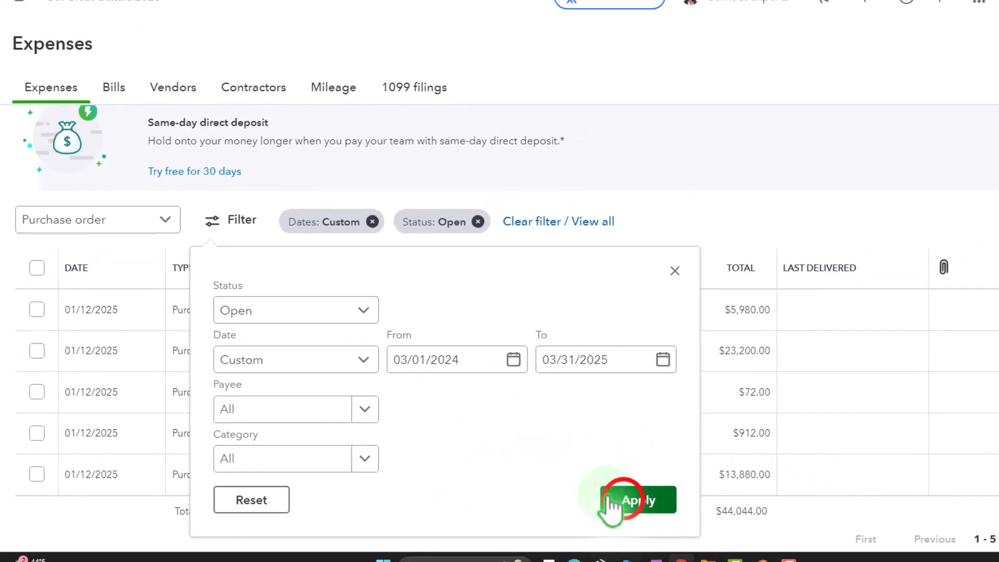
left_click(614, 500)
scroll(496, 319, "down", 2)
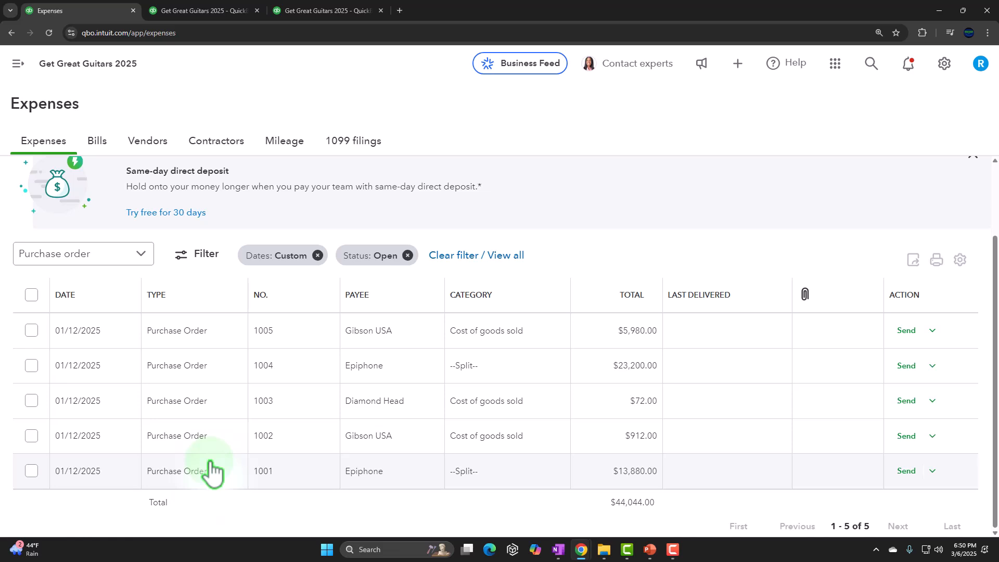
left_click(935, 331)
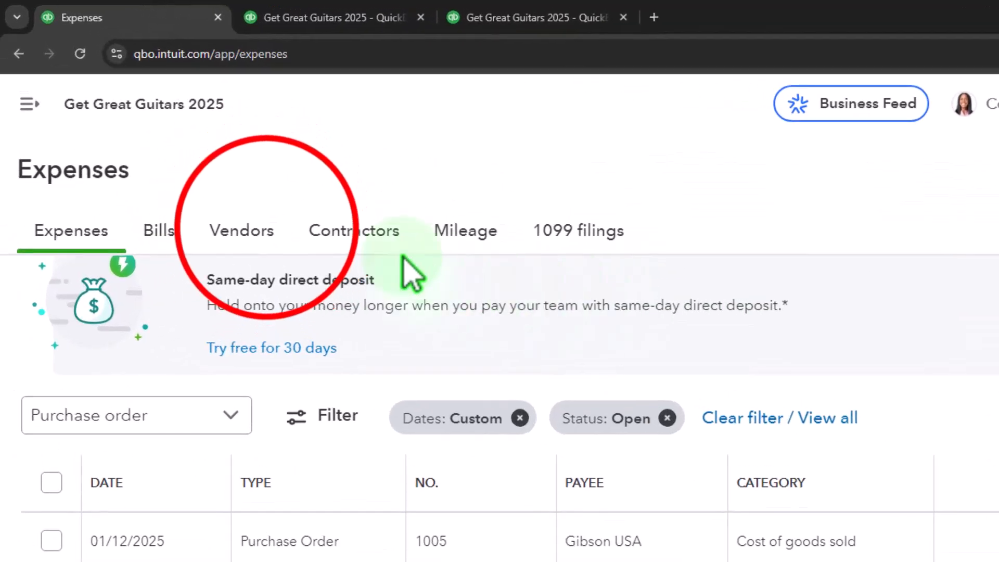
Step: Show the Vendors list filtered to vendors with open purchase orders
left_click(257, 231)
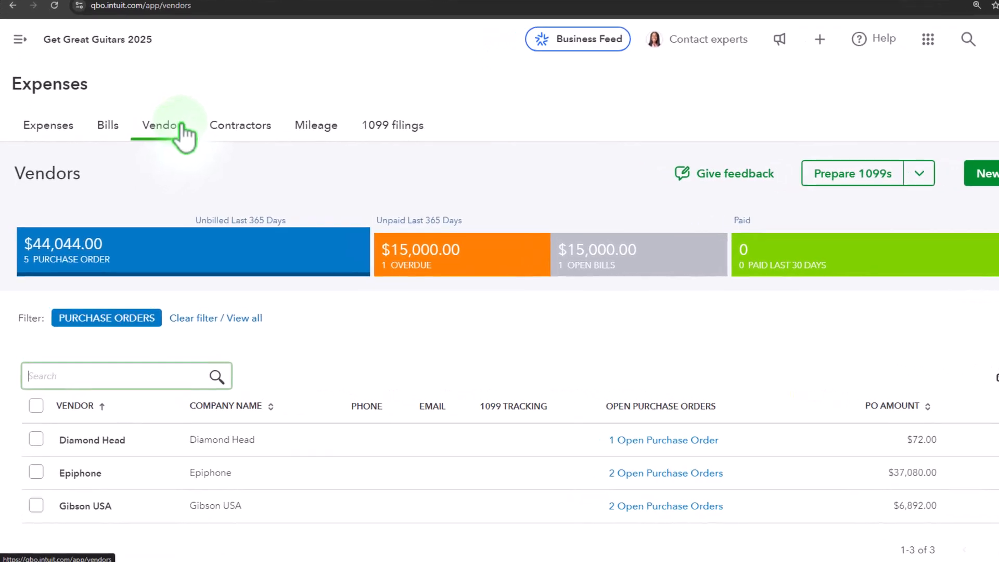
left_click(243, 242)
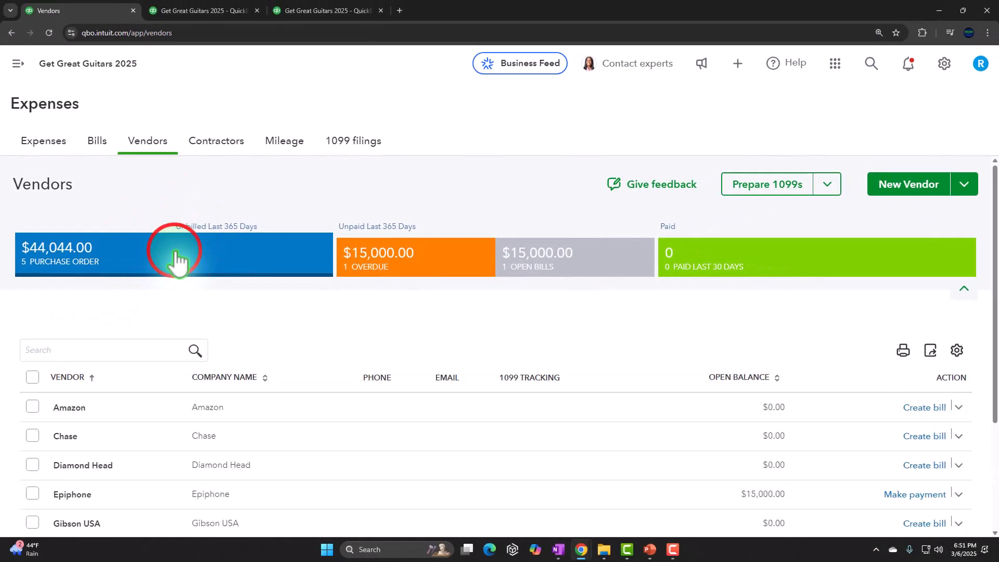
left_click(176, 255)
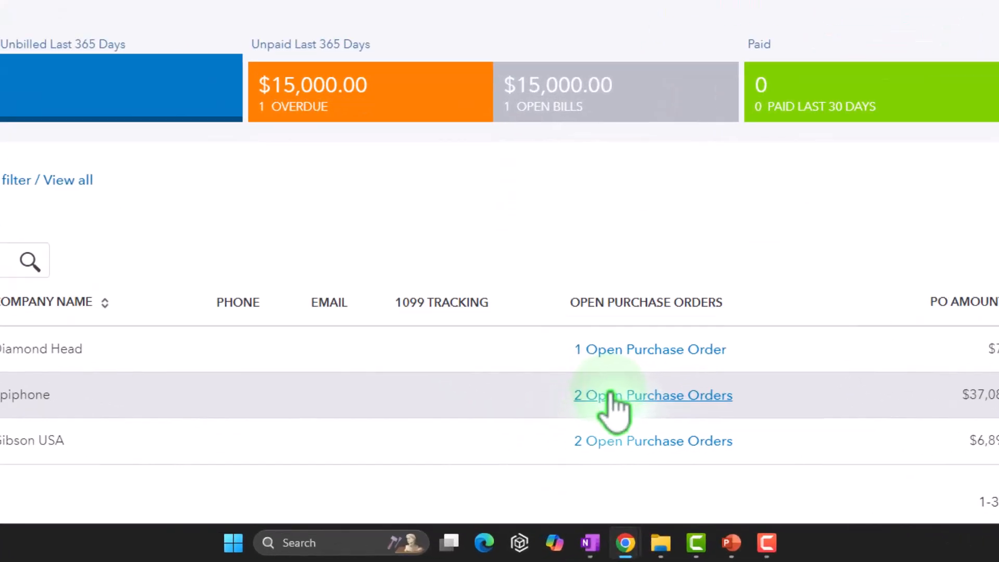
Step: Open Epiphone's open purchase orders, and look over its transaction list and the actions for the $23,200.00 order
left_click(613, 397)
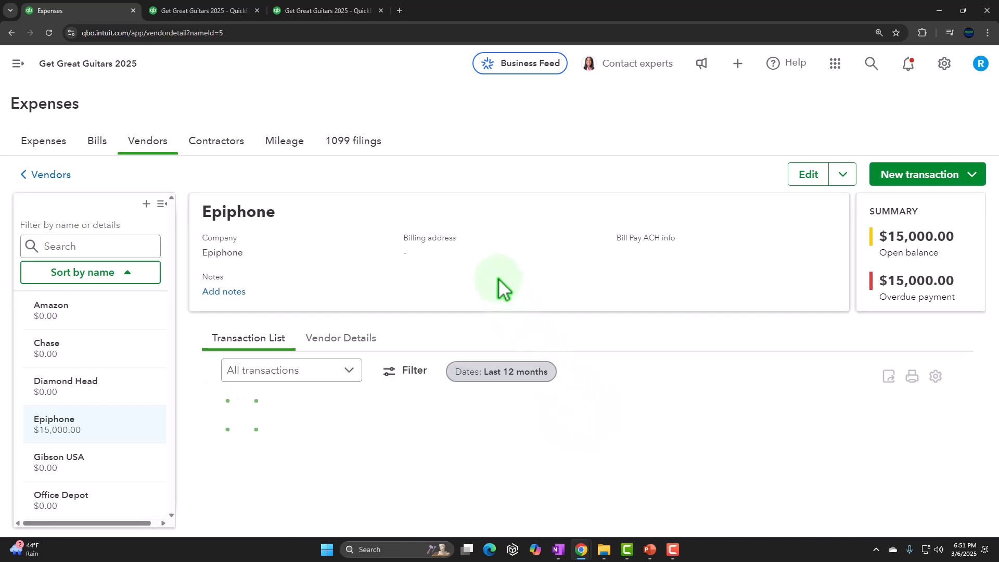
scroll(494, 262, "down", 2)
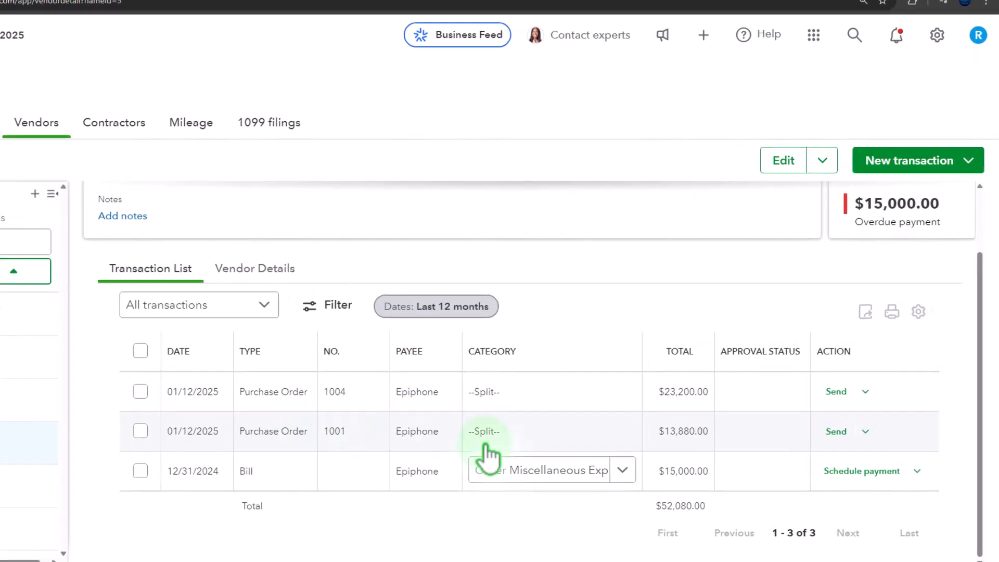
left_click(812, 337)
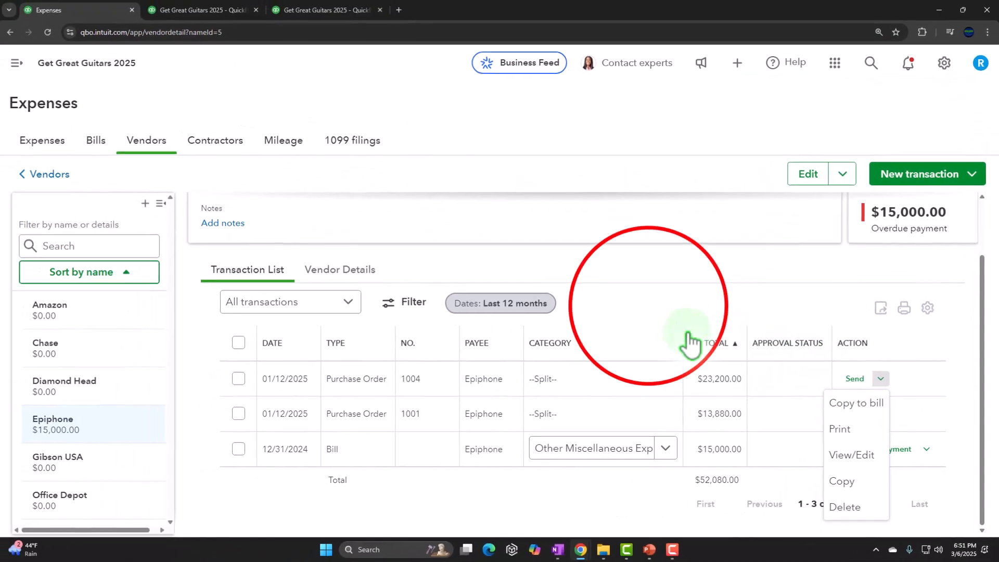
left_click(649, 307)
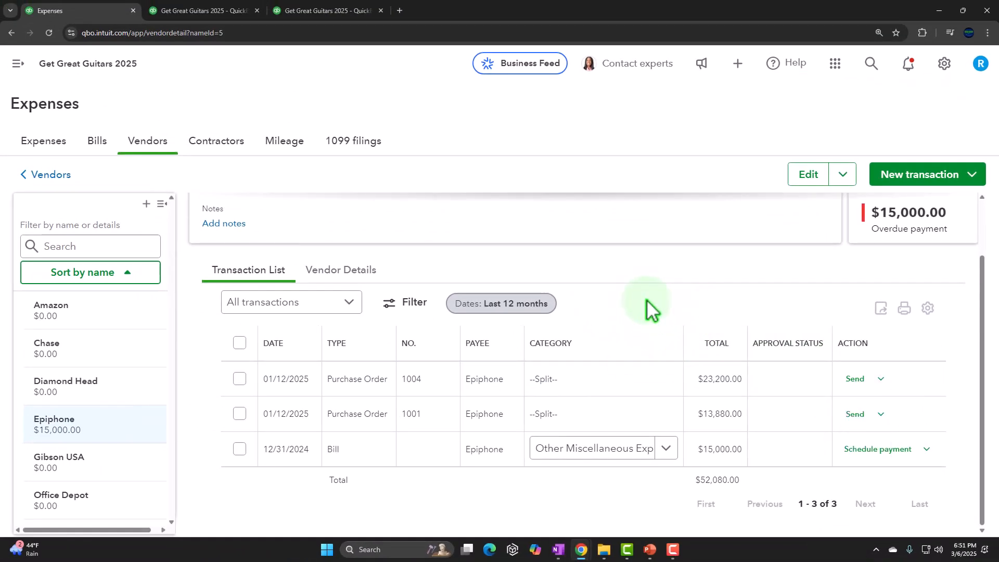
Step: Start a new check with the vendor Epiphone as payee
left_click(737, 63)
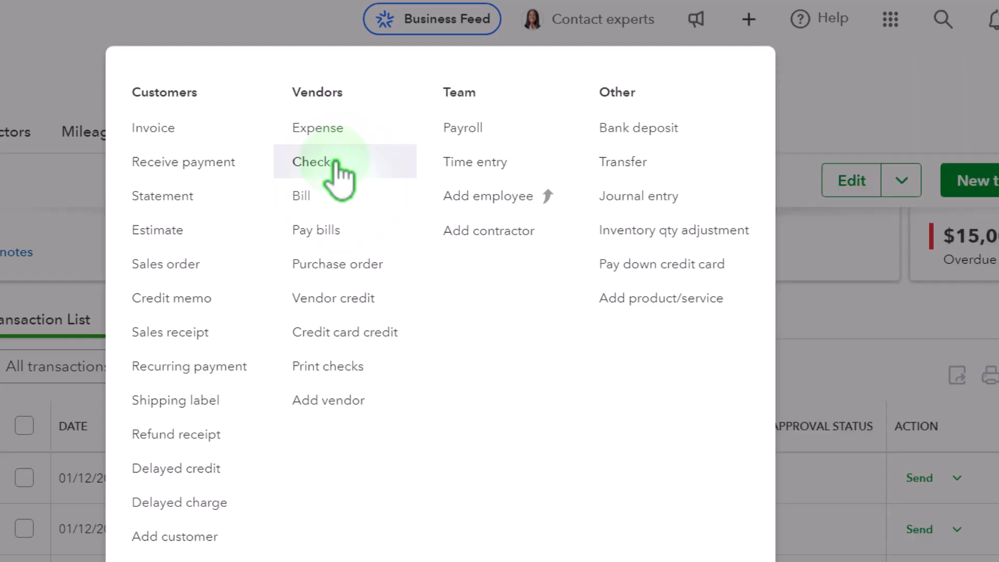
left_click(336, 162)
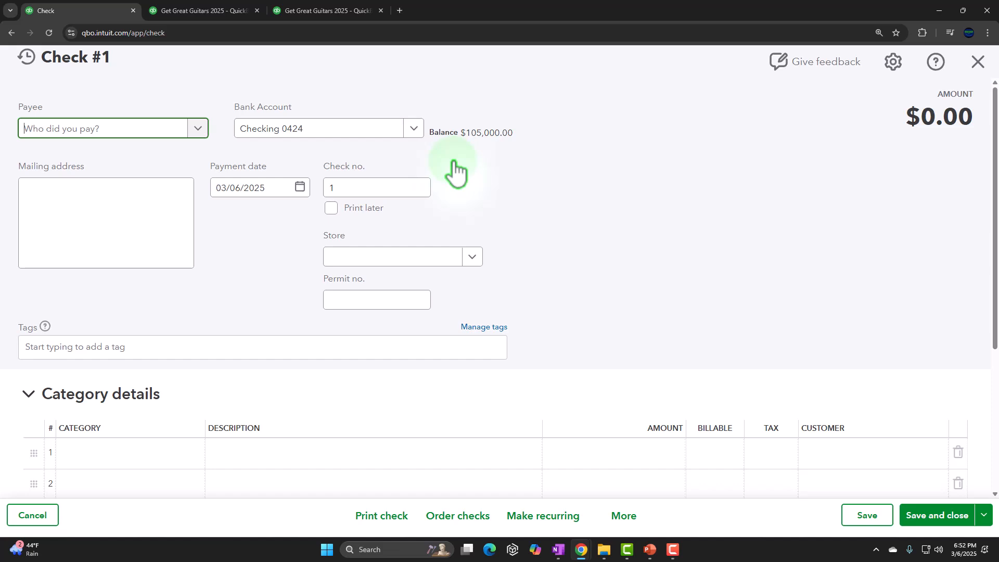
type("Ep")
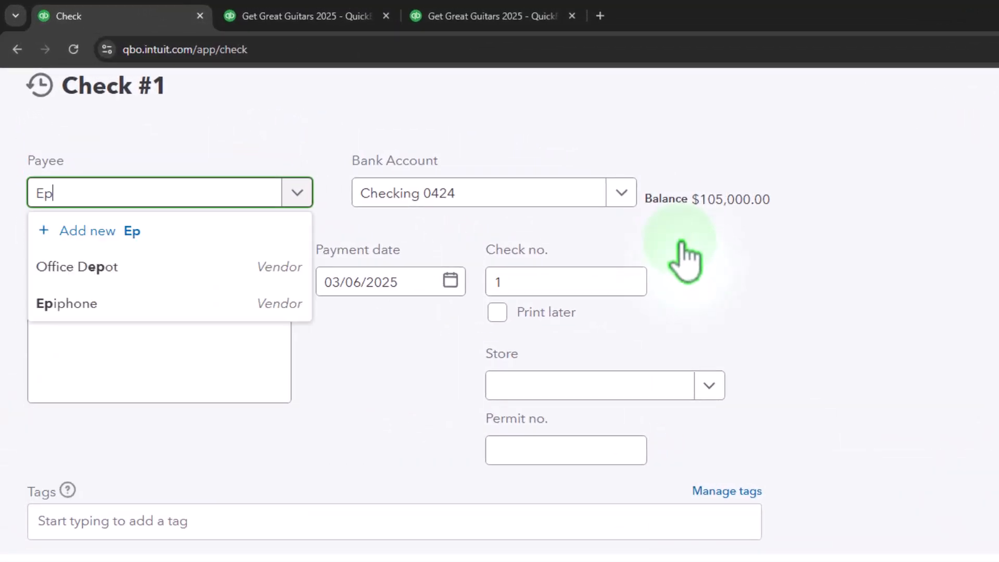
key("Down")
key("Down")
key("Tab")
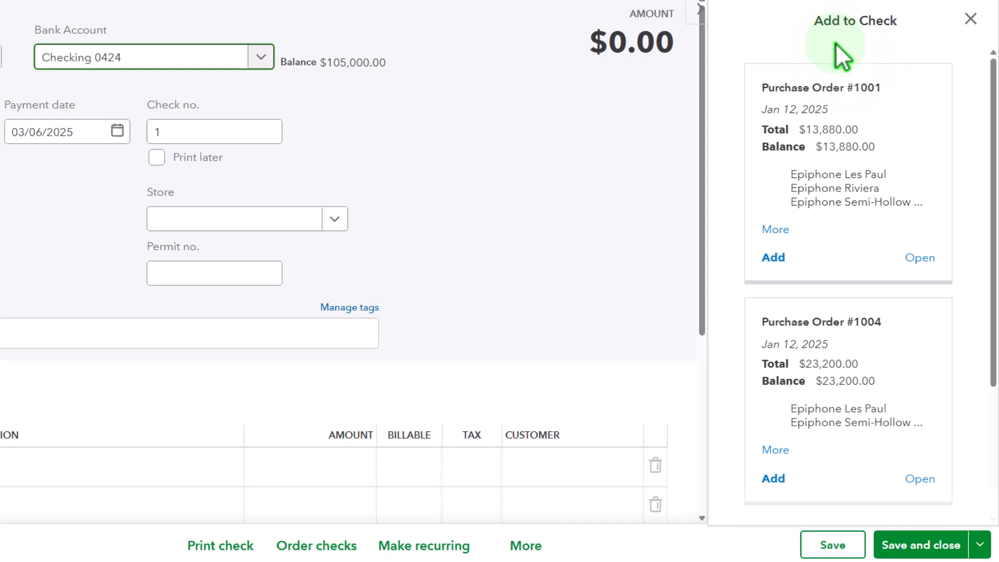
Step: Review Epiphone's linkable transactions, and add the $13,880.00 and $23,200.00 purchase orders to the check
scroll(830, 104, "down", 4)
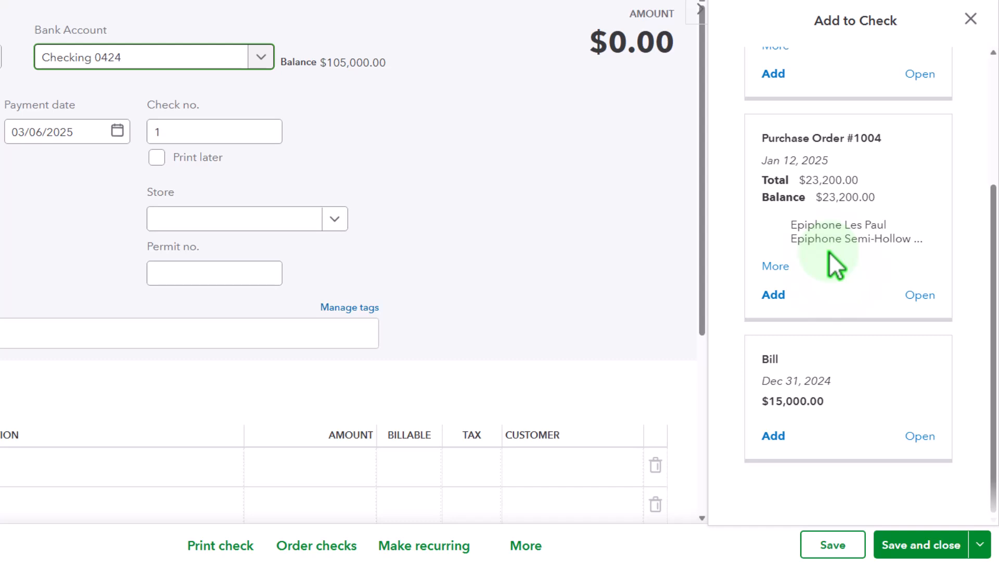
scroll(829, 257, "up", 3)
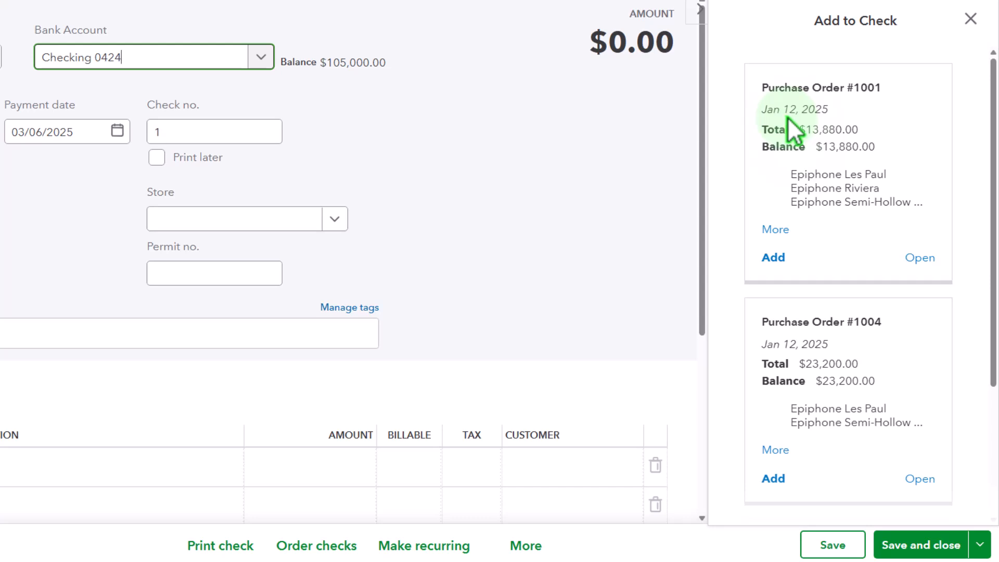
scroll(891, 207, "down", 3)
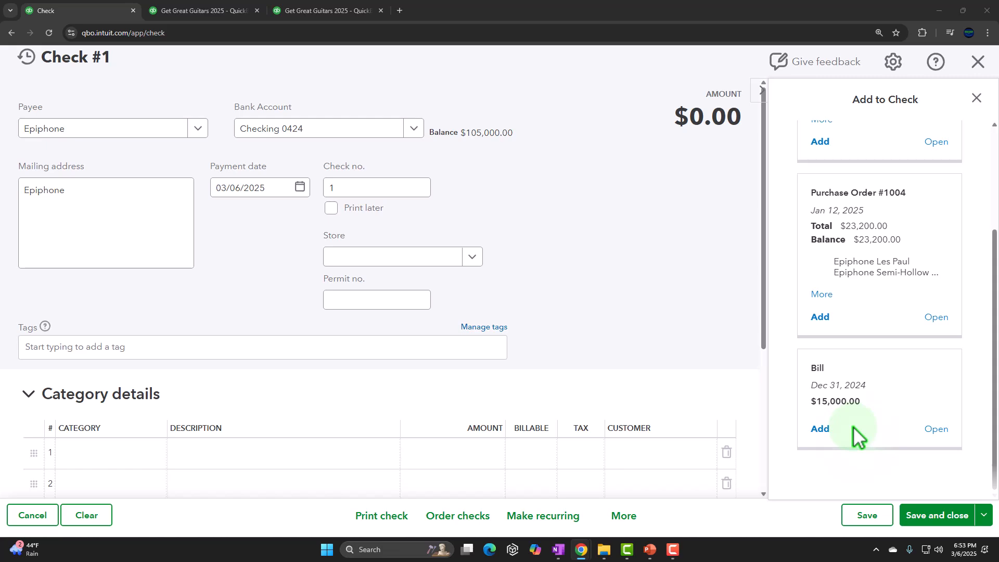
scroll(856, 432, "up", 3)
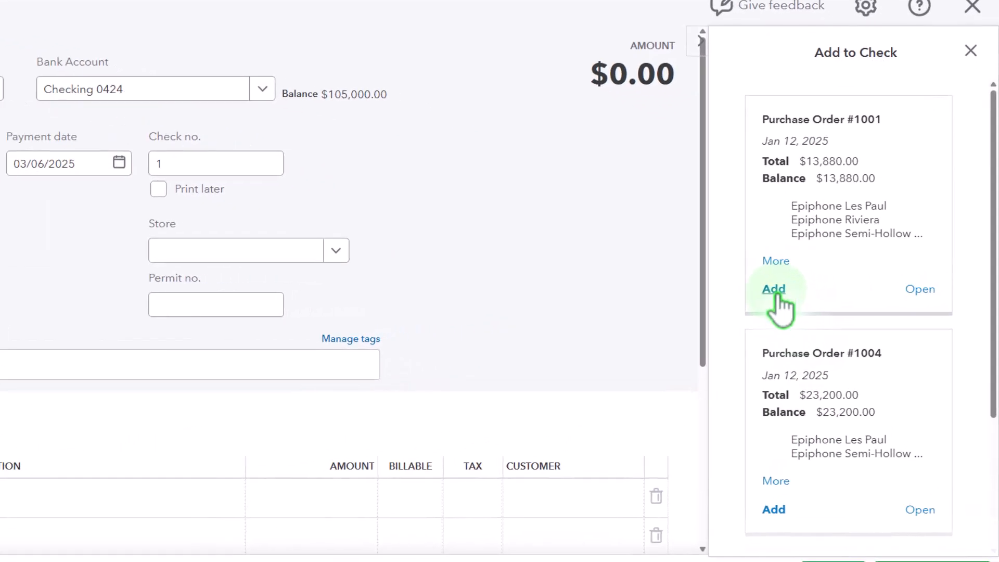
left_click(820, 288)
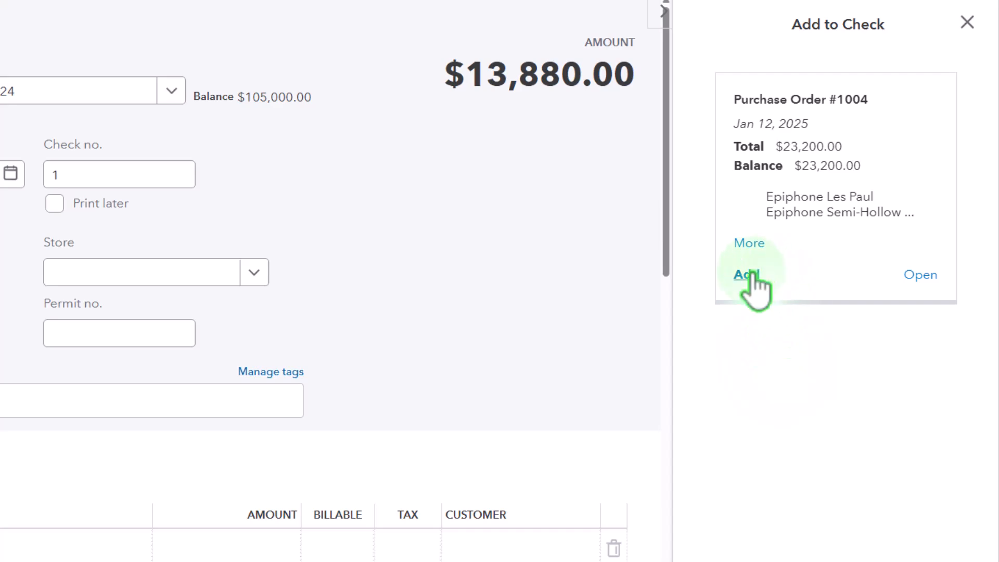
left_click(752, 276)
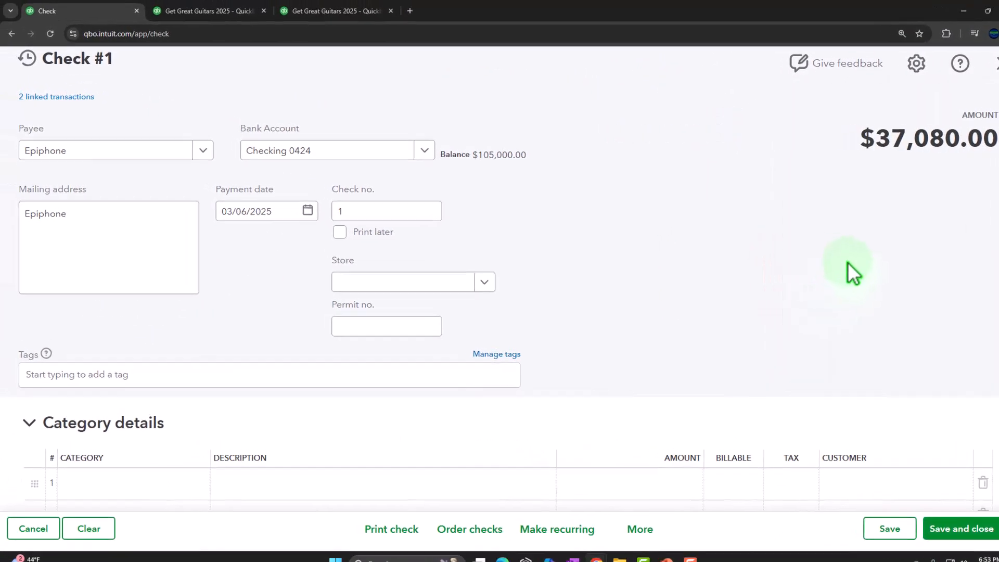
Step: Keep Epiphone as payee, set the check's payment date to 01/14/2025, and set its check number to 1004
left_click(87, 152)
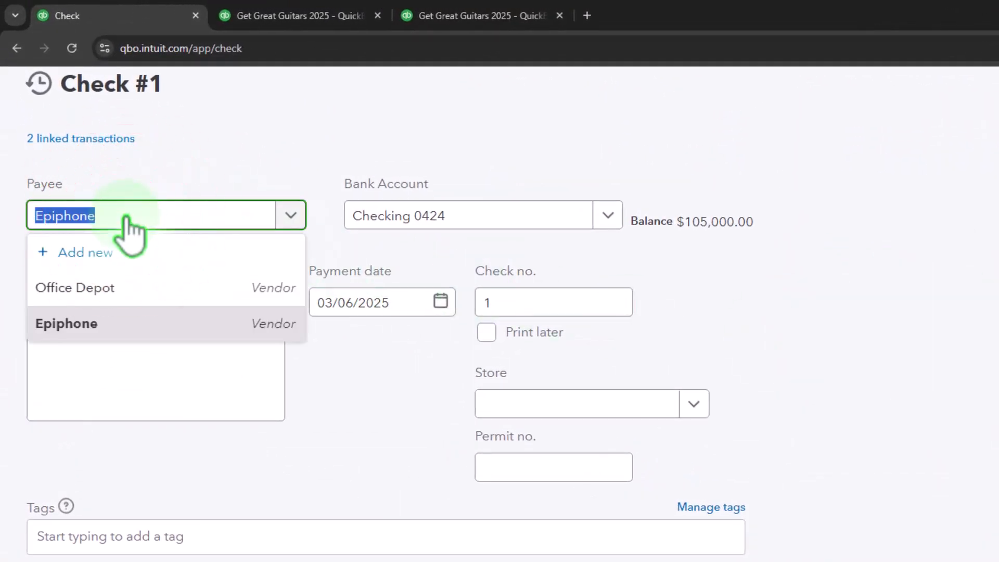
key("Tab")
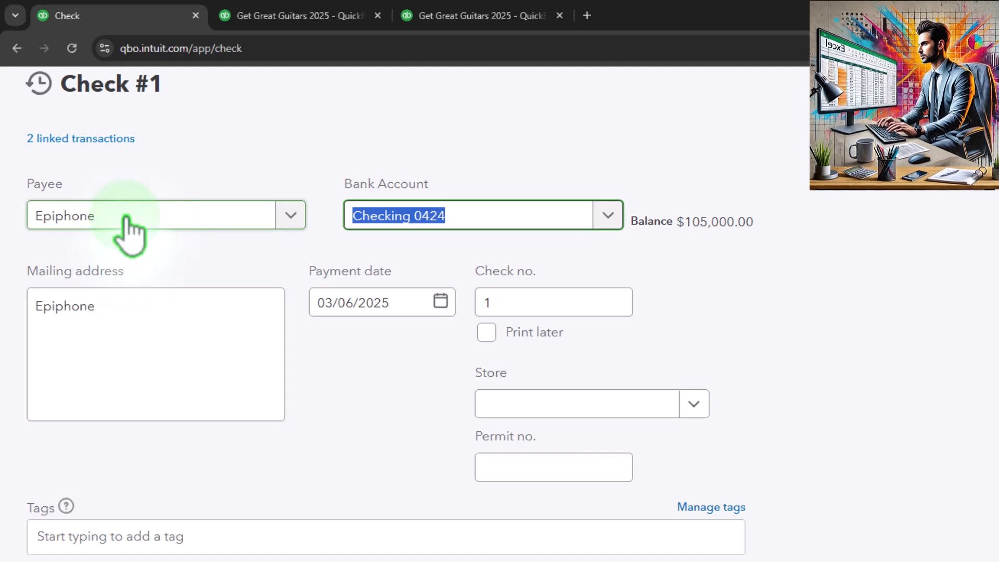
key("Tab")
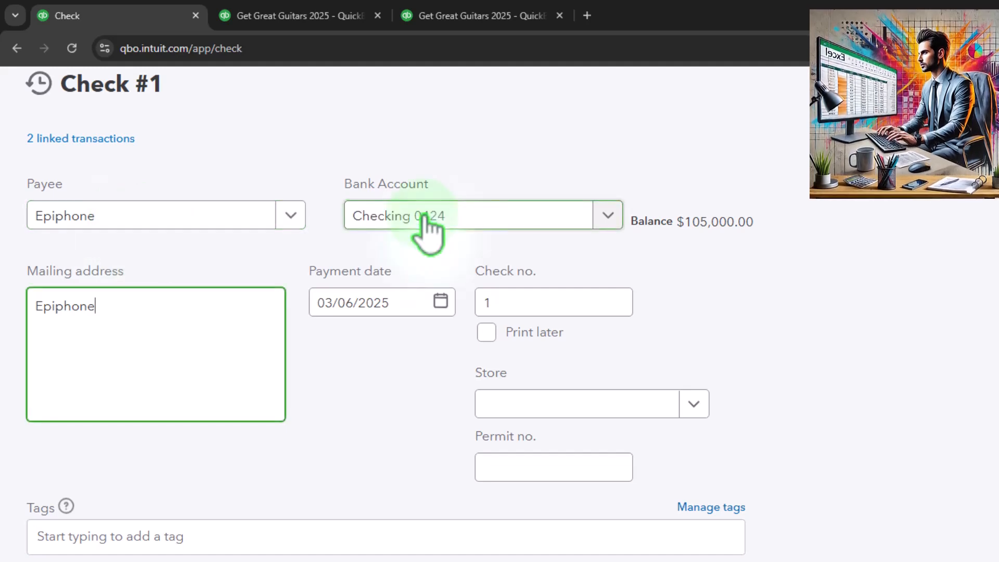
key("Tab")
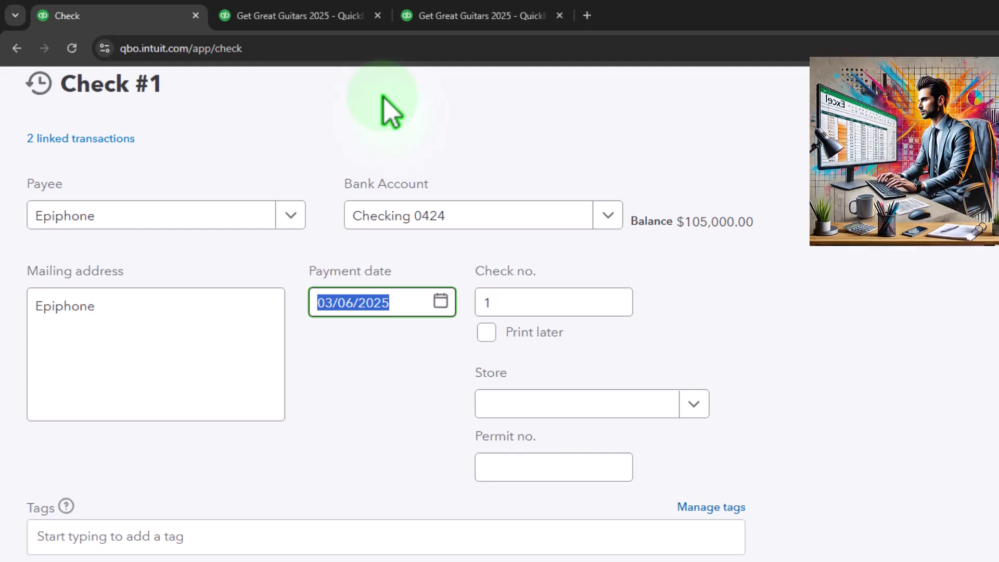
type("01")
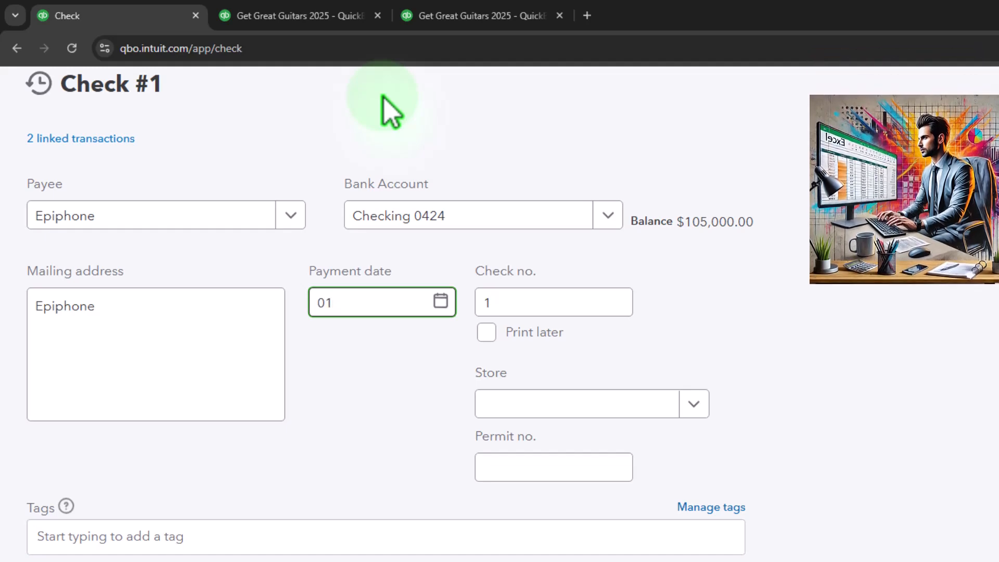
type("/14")
key("Tab")
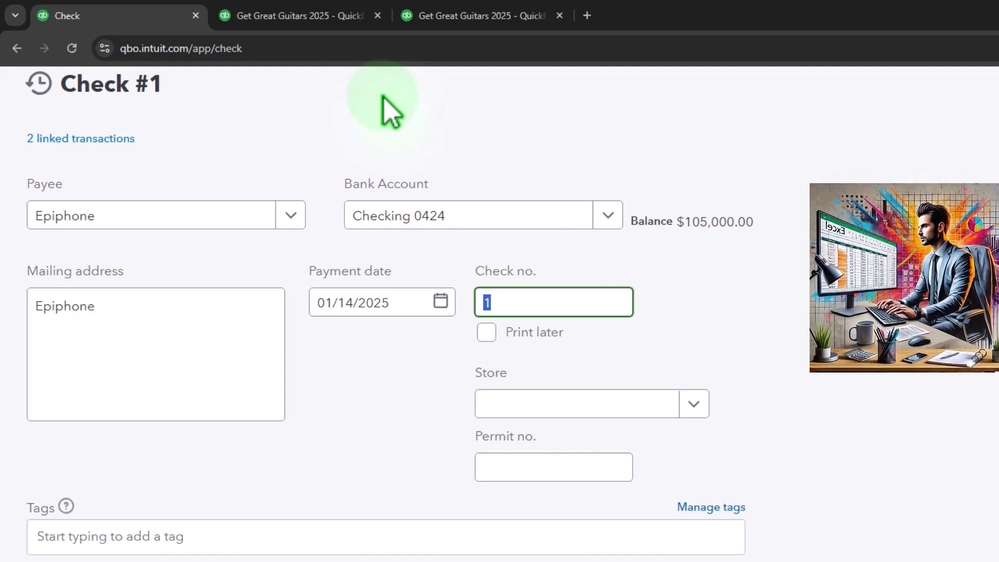
type("1004")
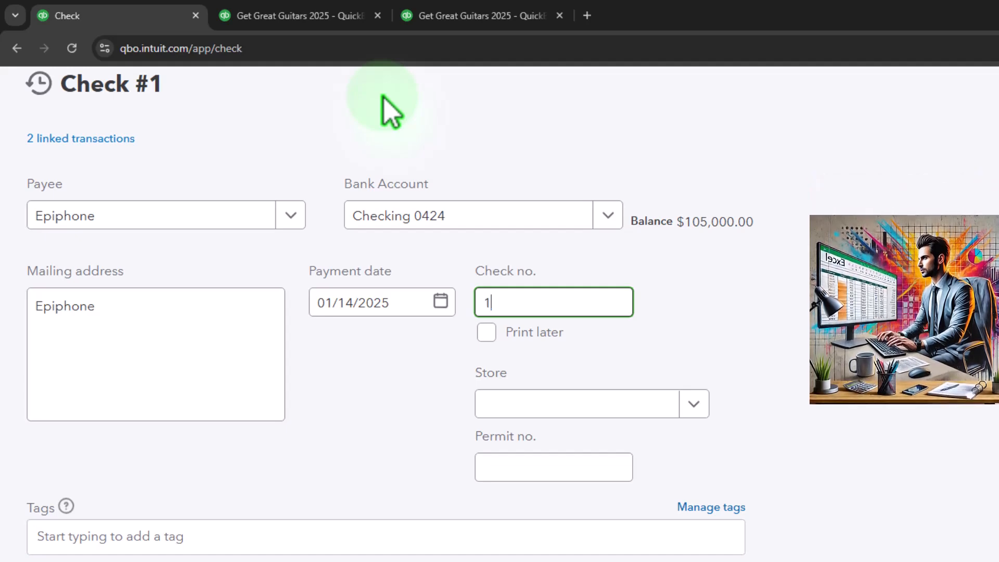
key("Tab")
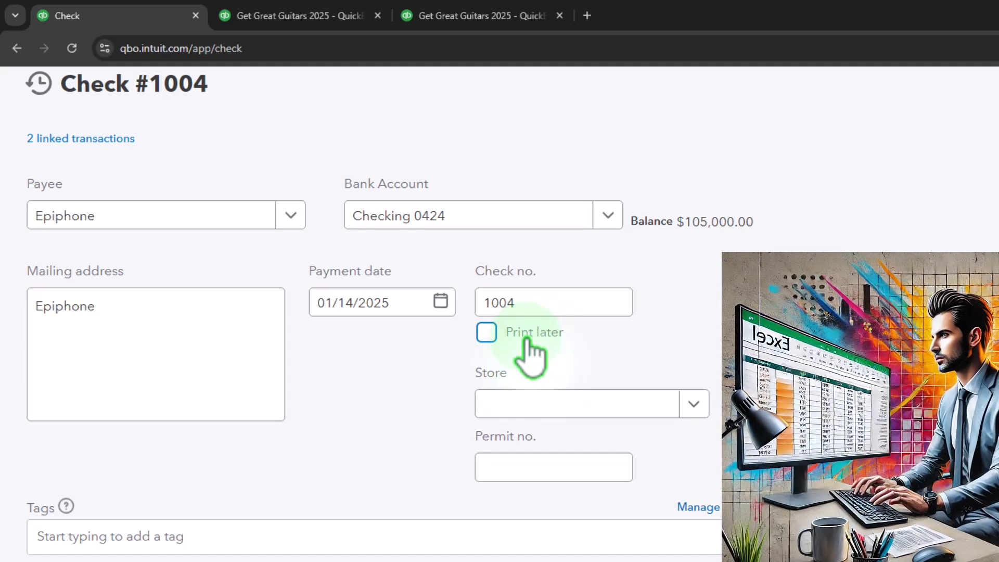
Step: Look over the check's Print later, Store, Permit no. and Tags fields without filling them in
key("Tab")
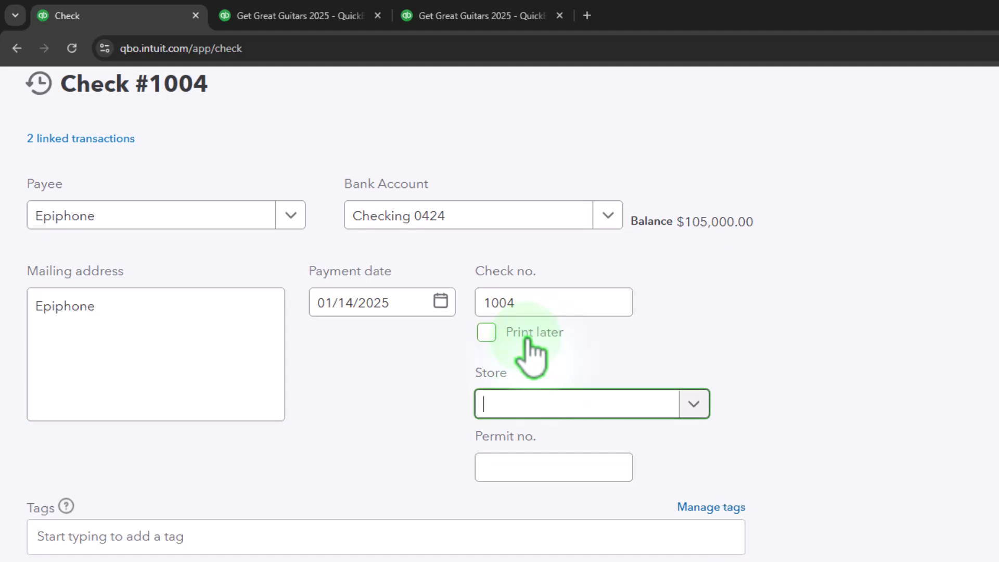
left_click(697, 404)
left_click(697, 404)
key("Tab")
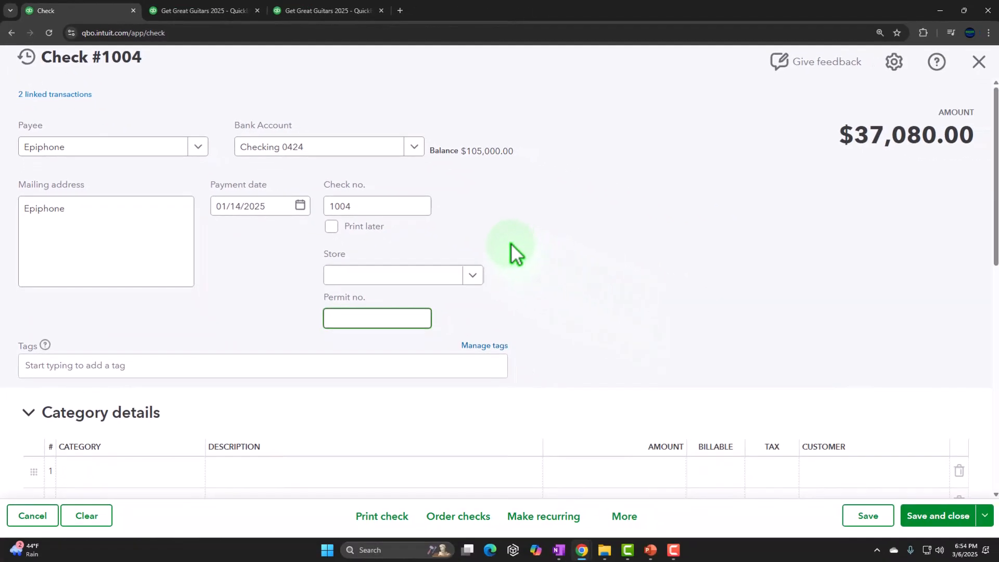
key("Tab")
key("Tab")
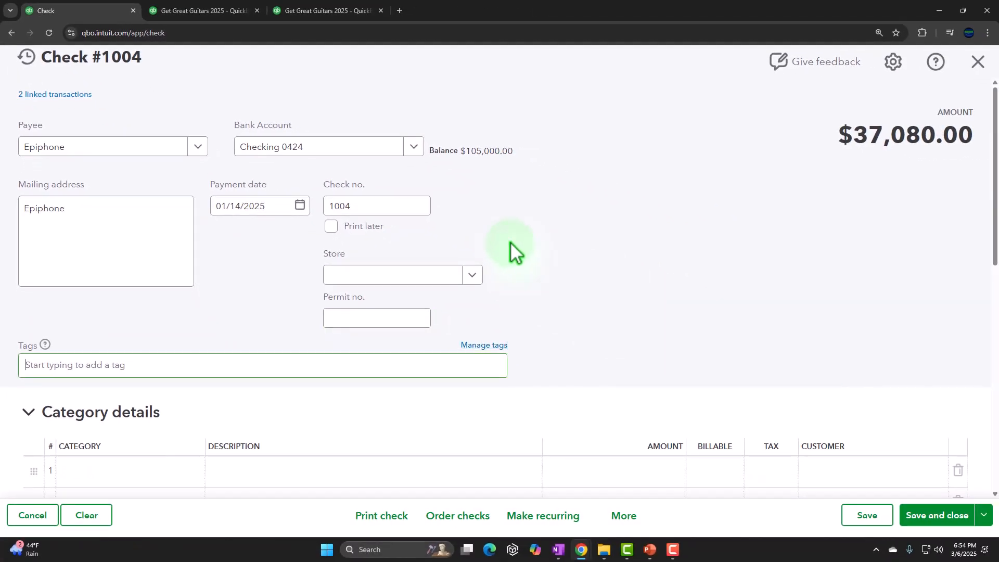
Step: Collapse the check's Category details section and review the Epiphone lines under Item details
scroll(515, 253, "down", 3)
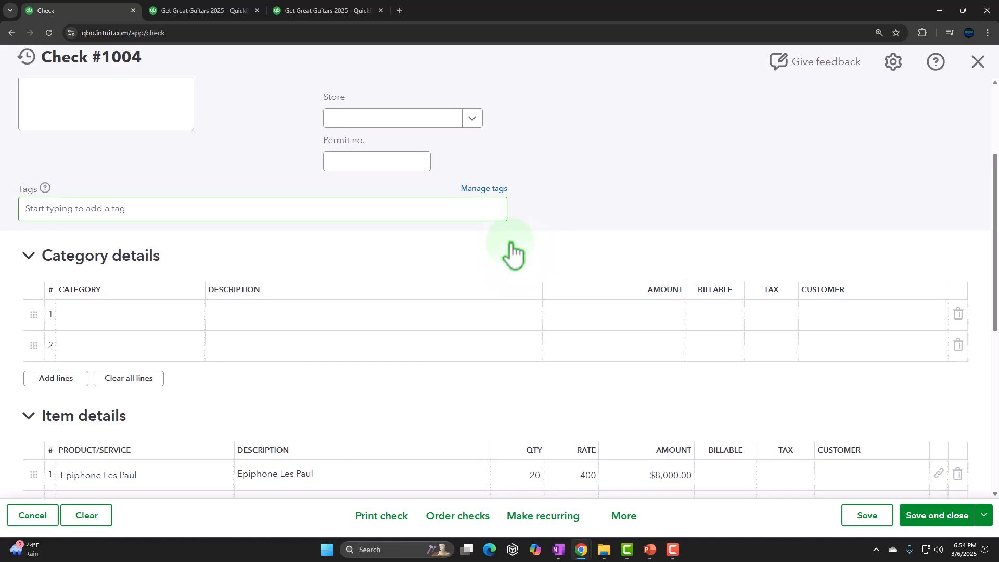
scroll(513, 252, "down", 2)
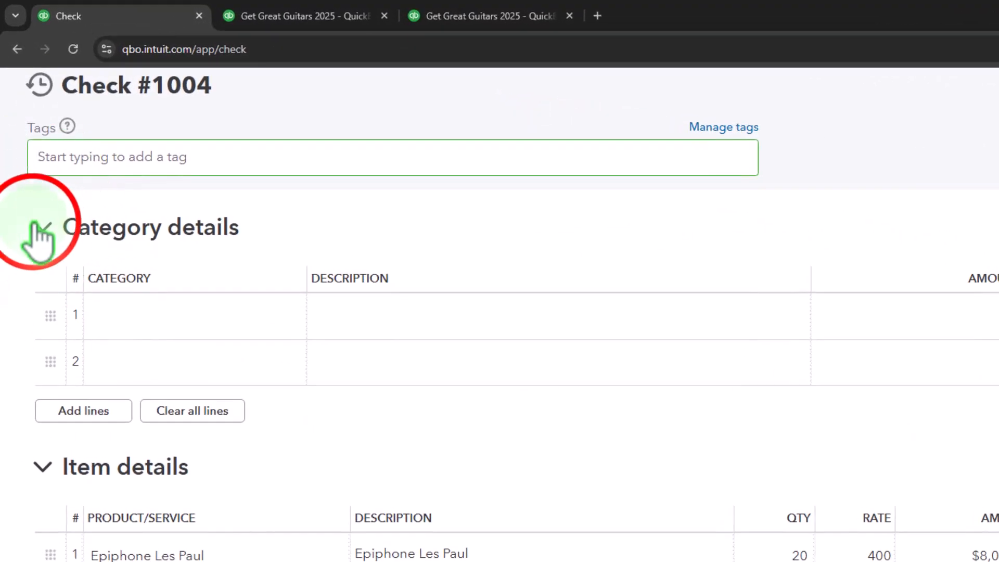
left_click(36, 229)
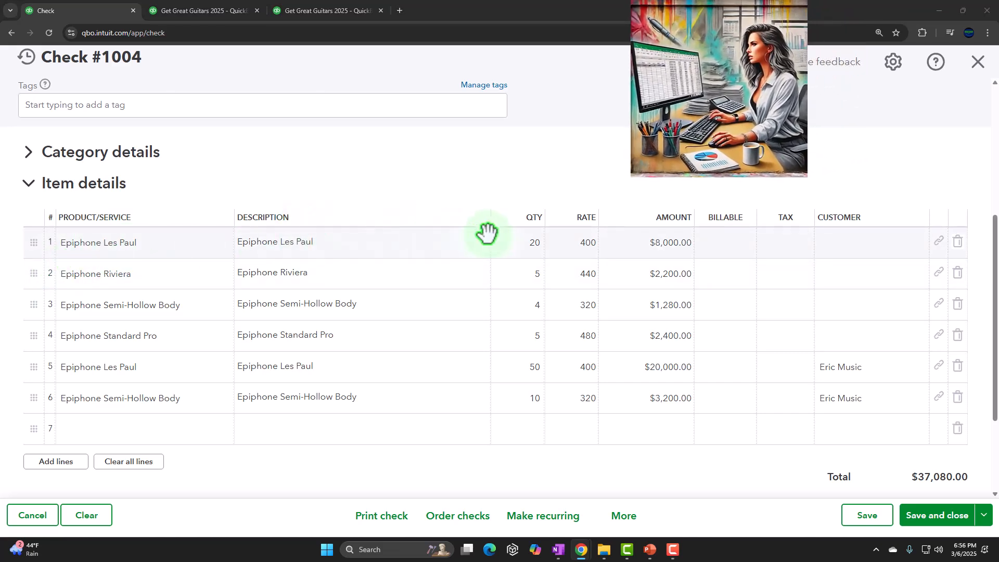
mouse_move(526, 240)
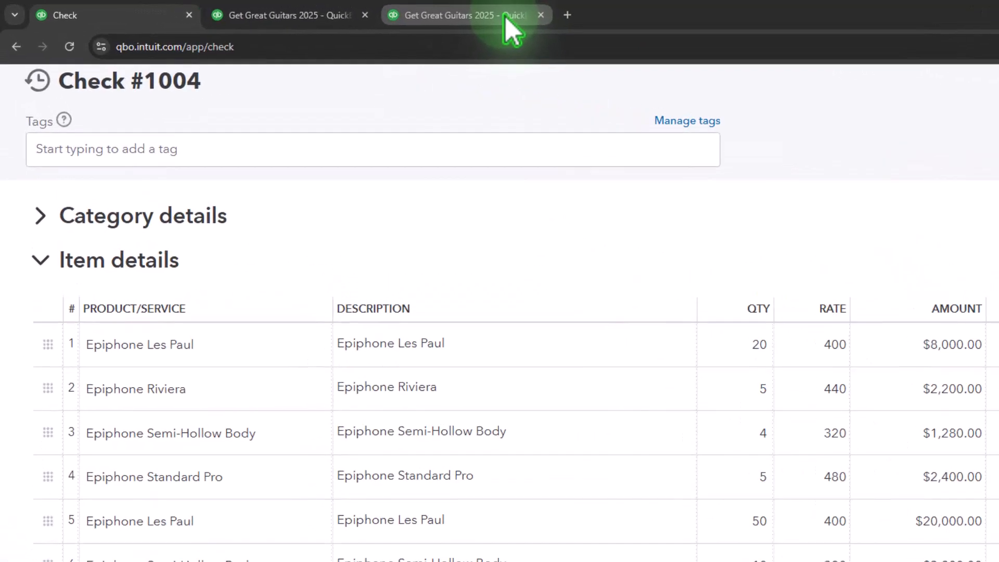
Step: Duplicate the browser tab containing the January 2025 Profit and Loss report
left_click(698, 25)
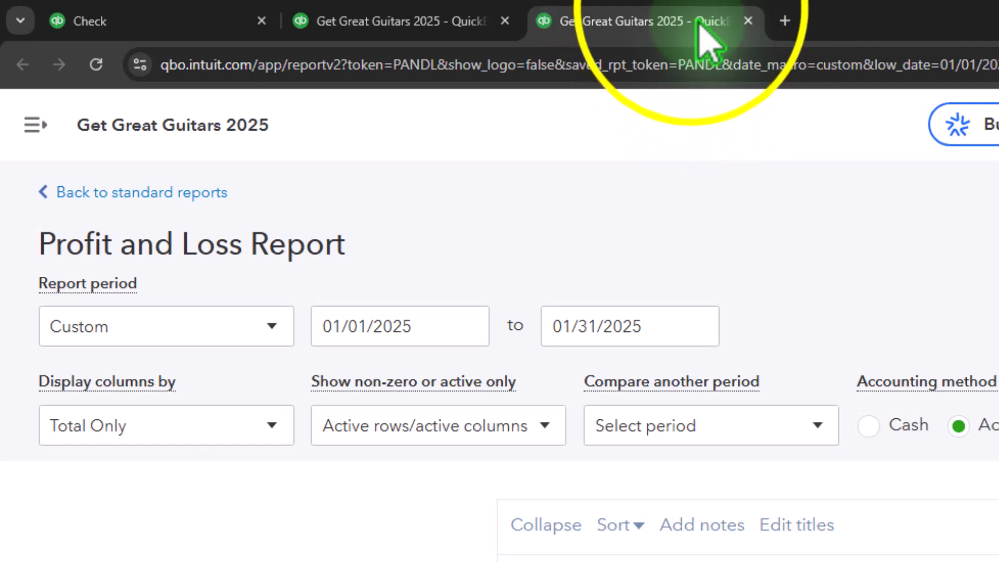
right_click(697, 26)
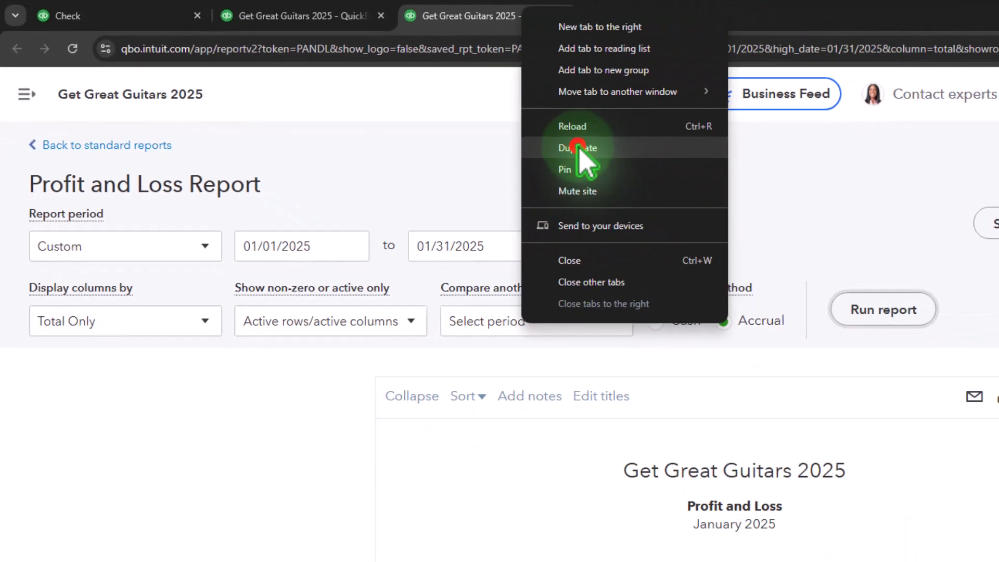
left_click(579, 148)
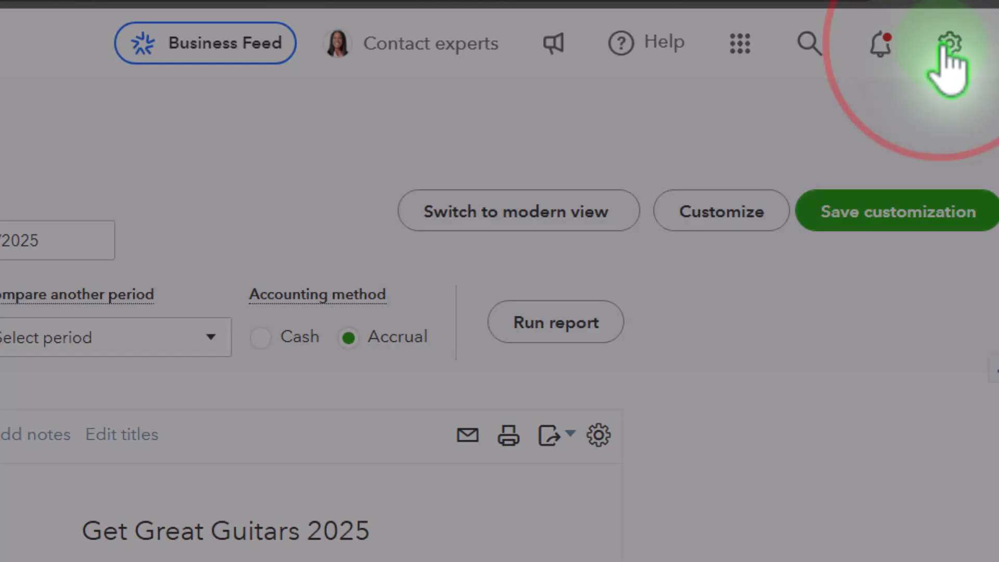
Step: Open the Expenses page of Account and Settings in the duplicated tab, and show the editable Bills and expenses options
left_click(946, 47)
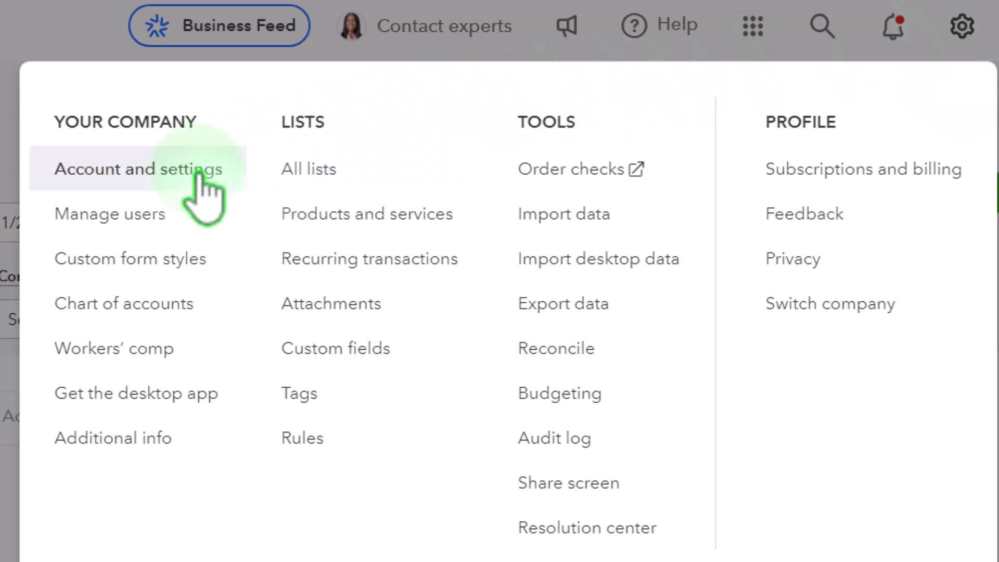
left_click(200, 177)
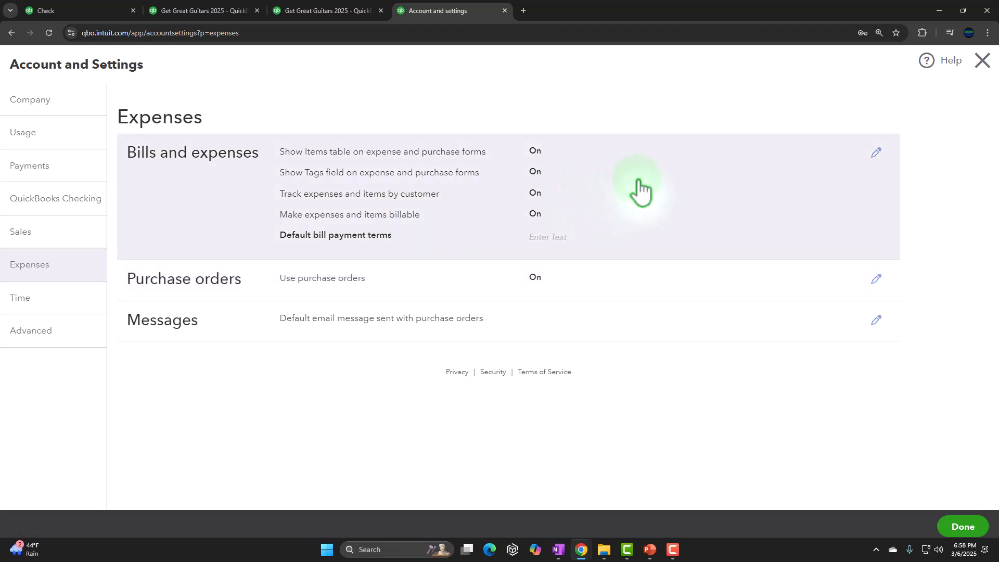
left_click(640, 179)
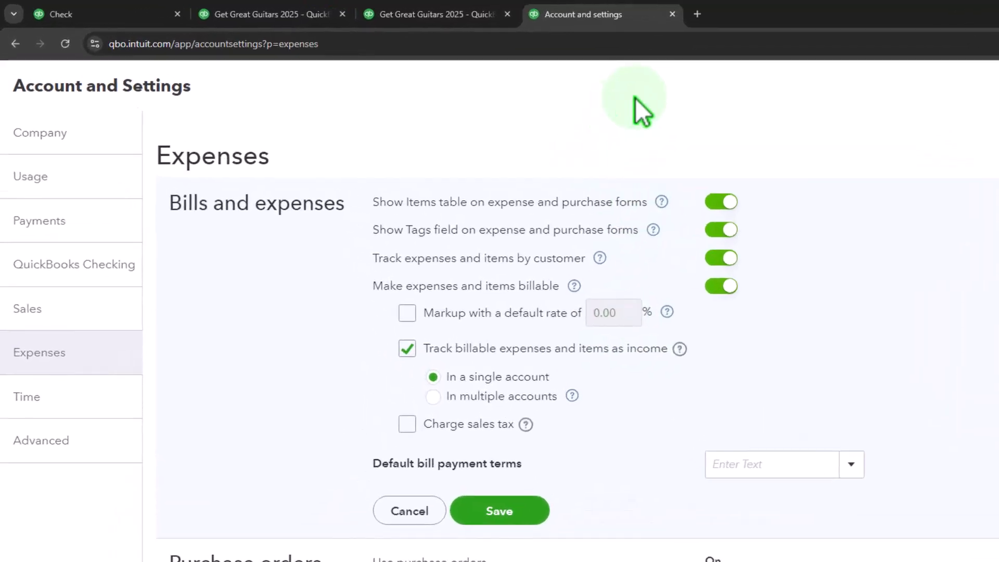
Step: Move the Account and settings tab to the front, and mark line 5 of the Epiphone check as billable and taxable
left_click_drag(765, 27, 204, 28)
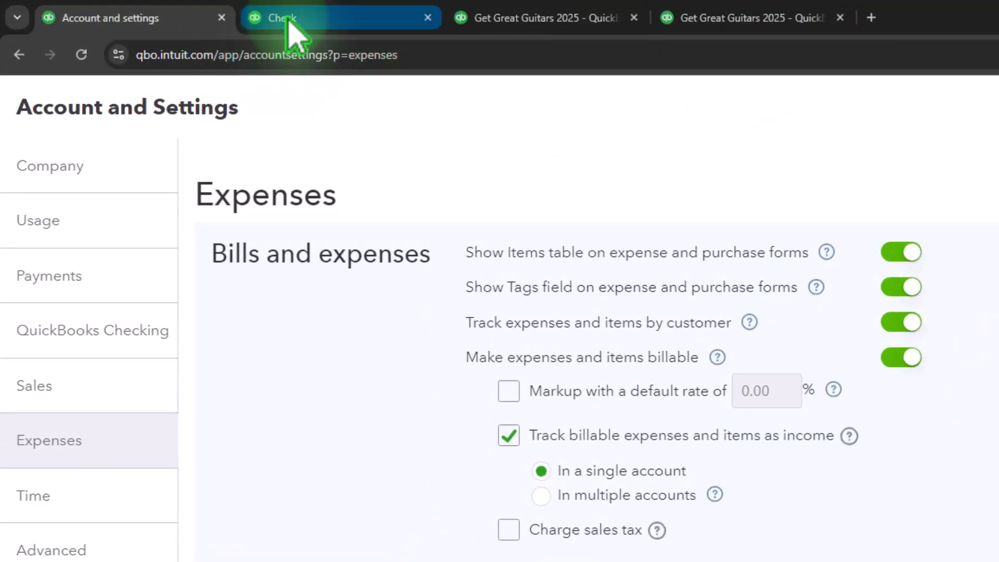
left_click(288, 22)
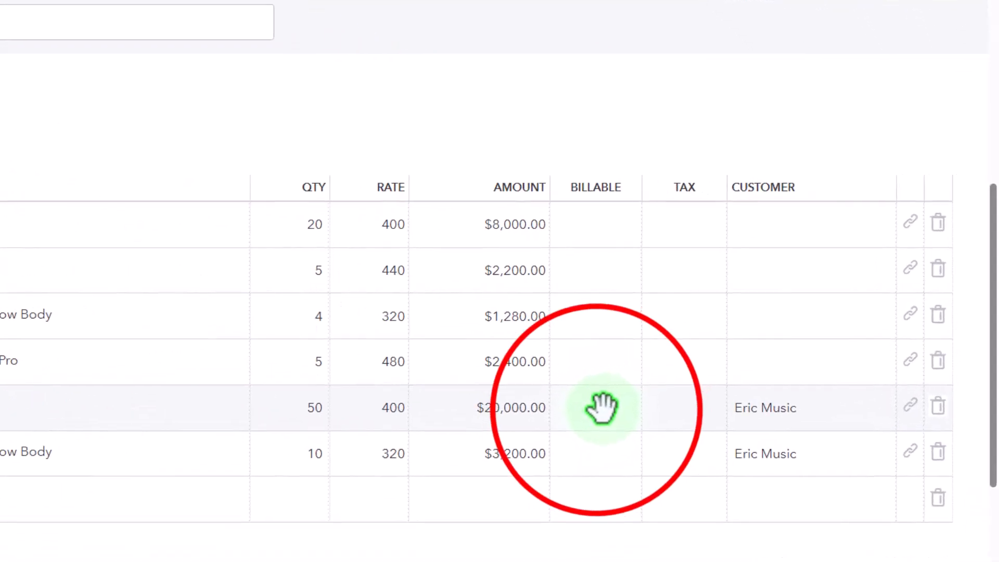
left_click(558, 420)
left_click(560, 418)
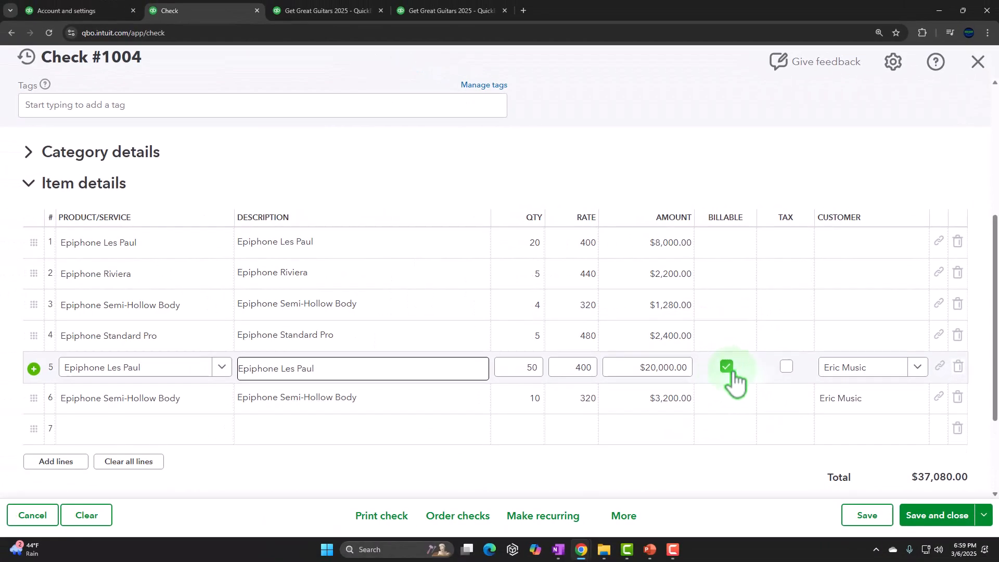
left_click(787, 367)
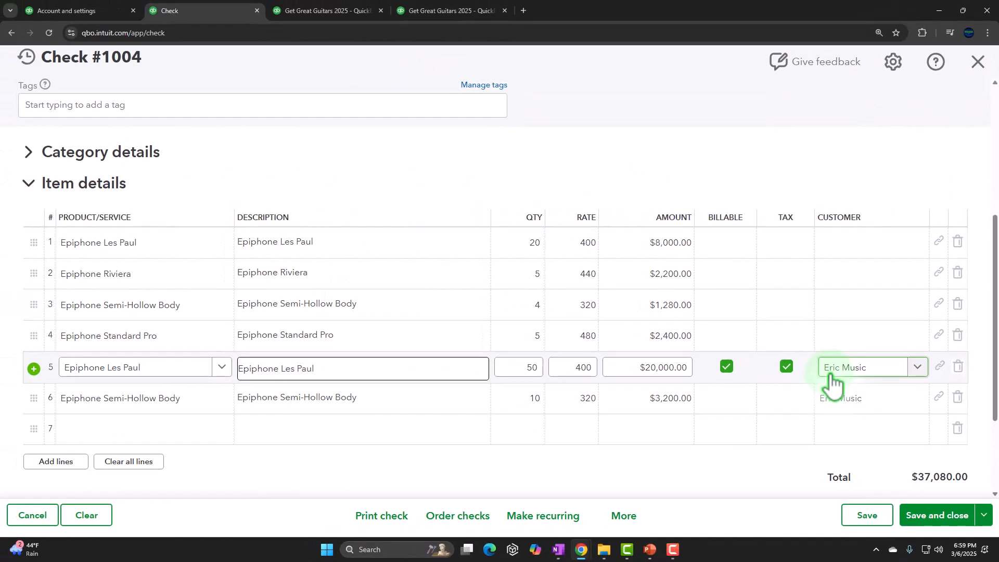
left_click(180, 367)
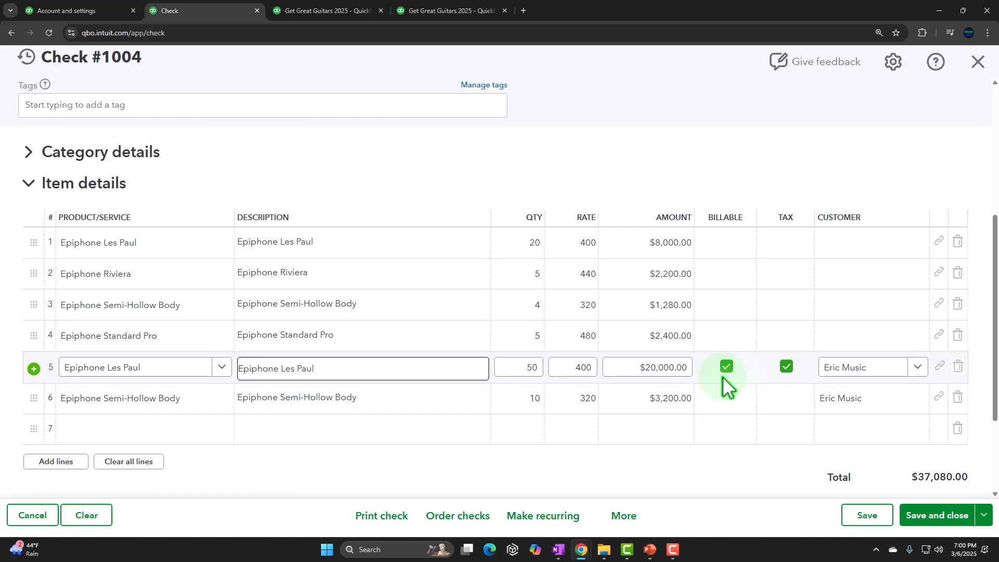
Step: Compare the check's billable and tax selections with the Bills and expenses settings for markup and billable income tracking
left_click(102, 10)
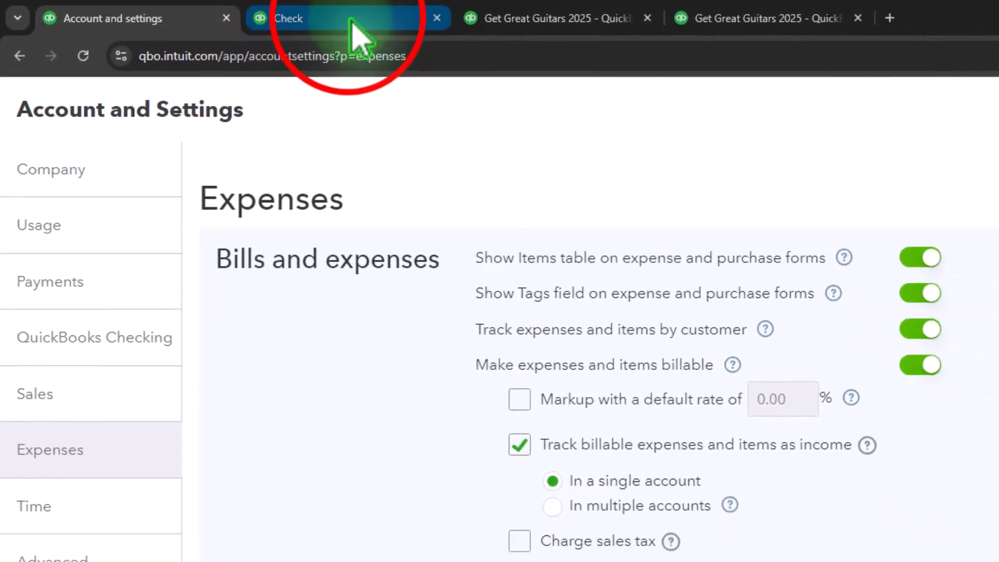
left_click(364, 24)
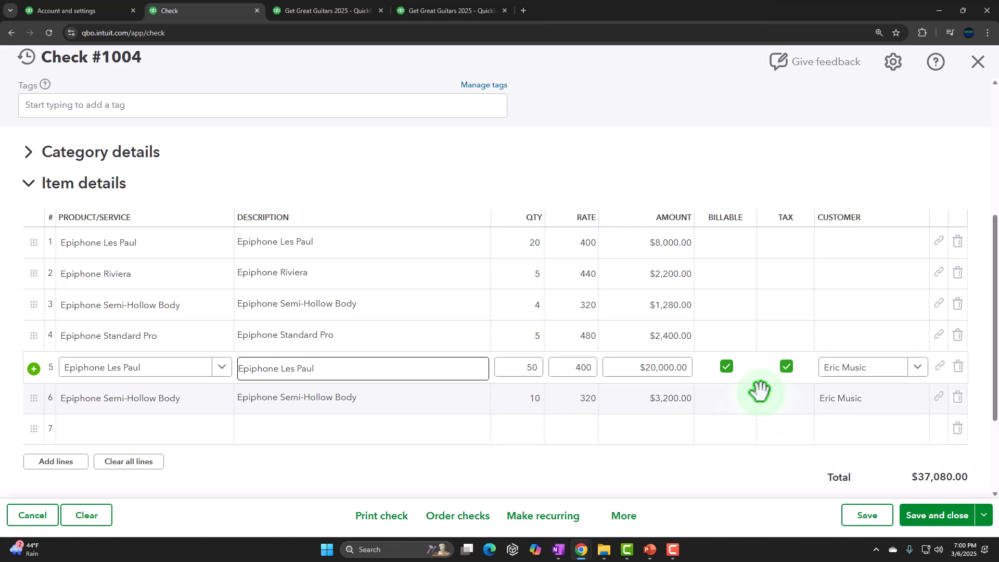
left_click(67, 10)
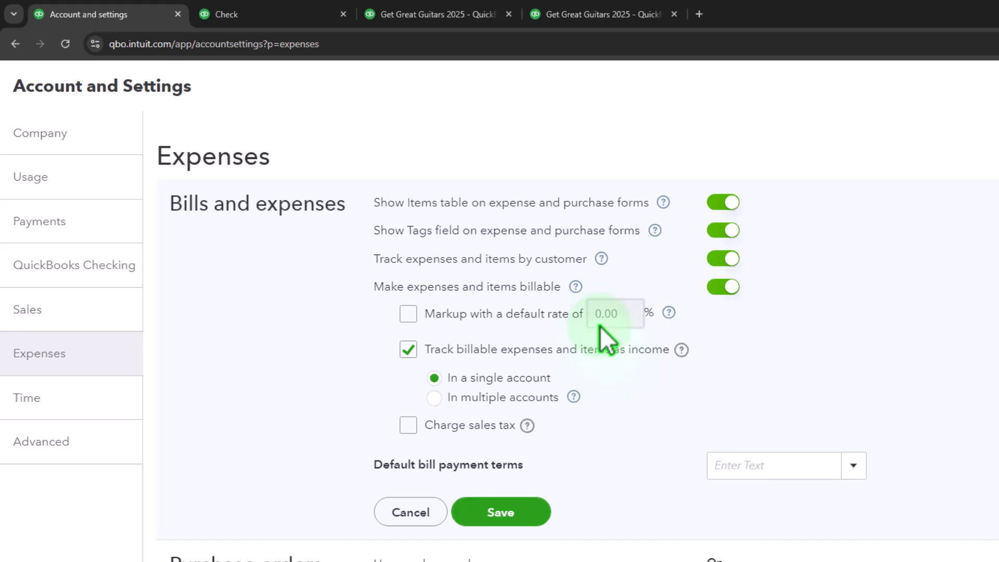
left_click(242, 20)
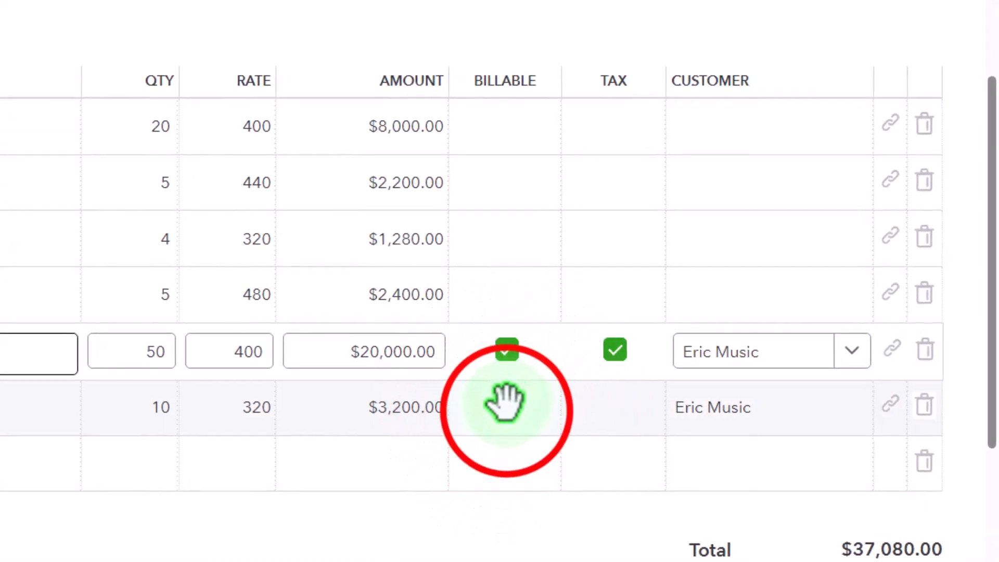
Step: Mark line 6 of the check, the 10 Epiphone Semi-Hollow Body units, as billable and taxable
left_click(504, 403)
left_click(507, 405)
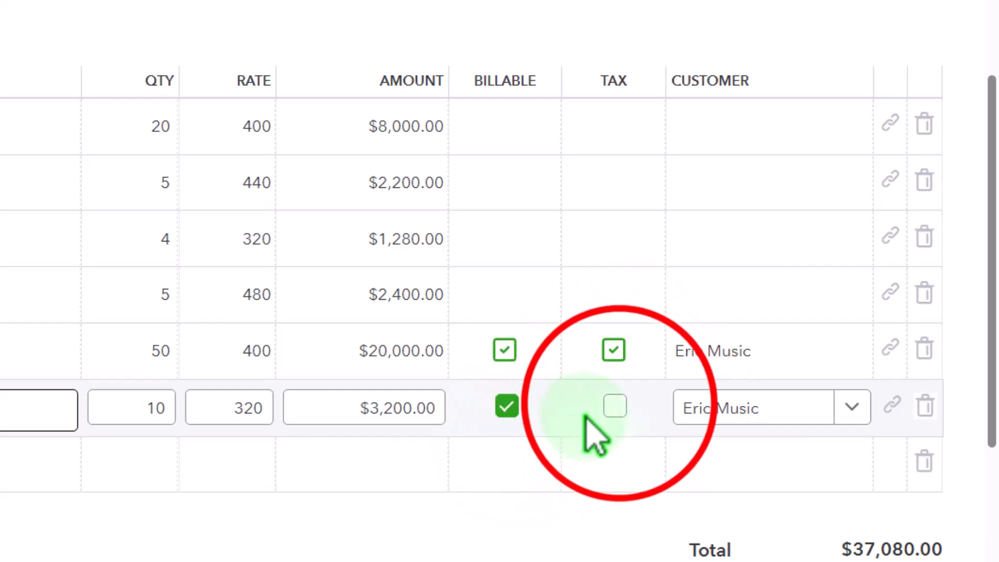
left_click(615, 406)
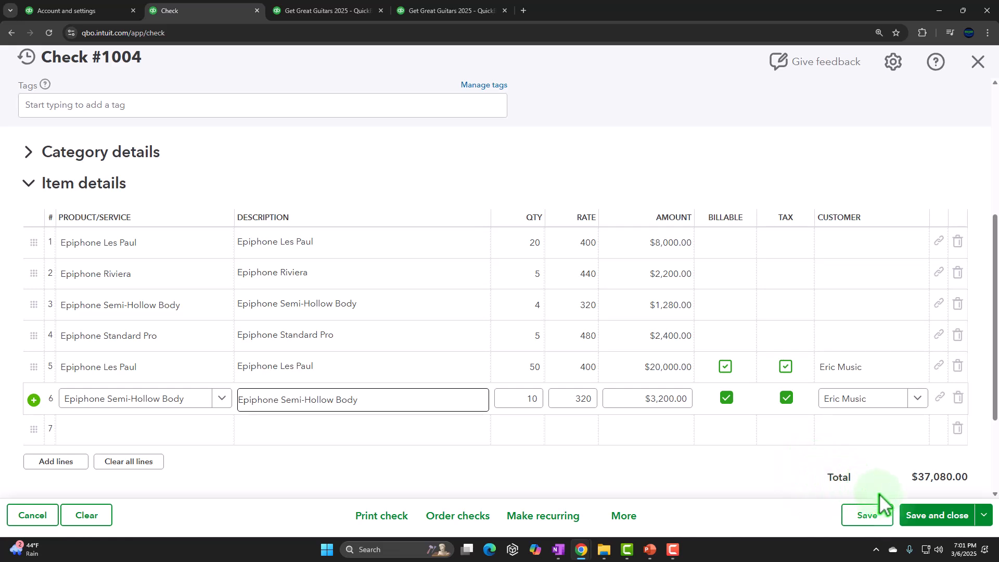
Step: Review the check's total, memo and attachment area, additional actions and save options without choosing any of them
scroll(785, 474, "down", 2)
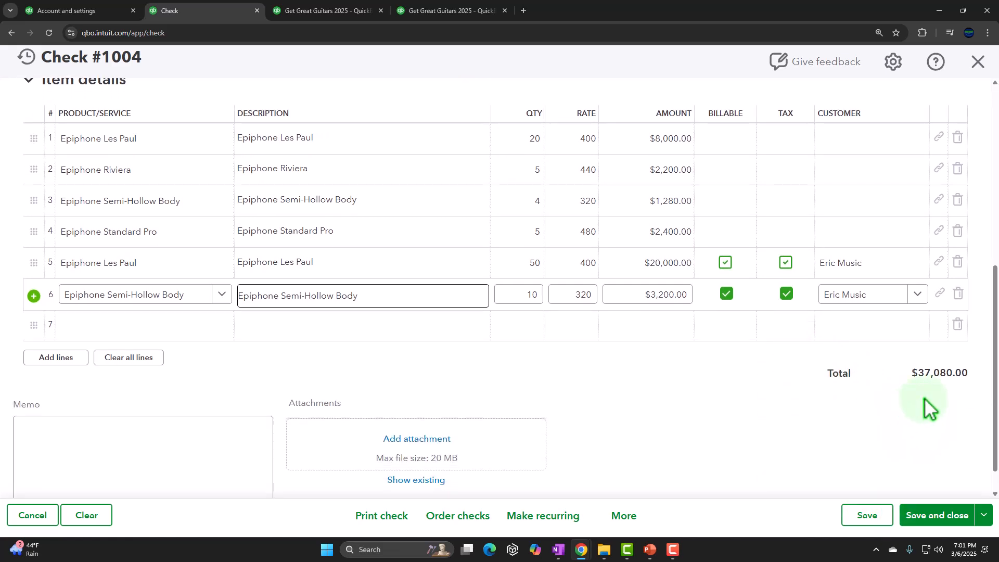
scroll(930, 408, "down", 1)
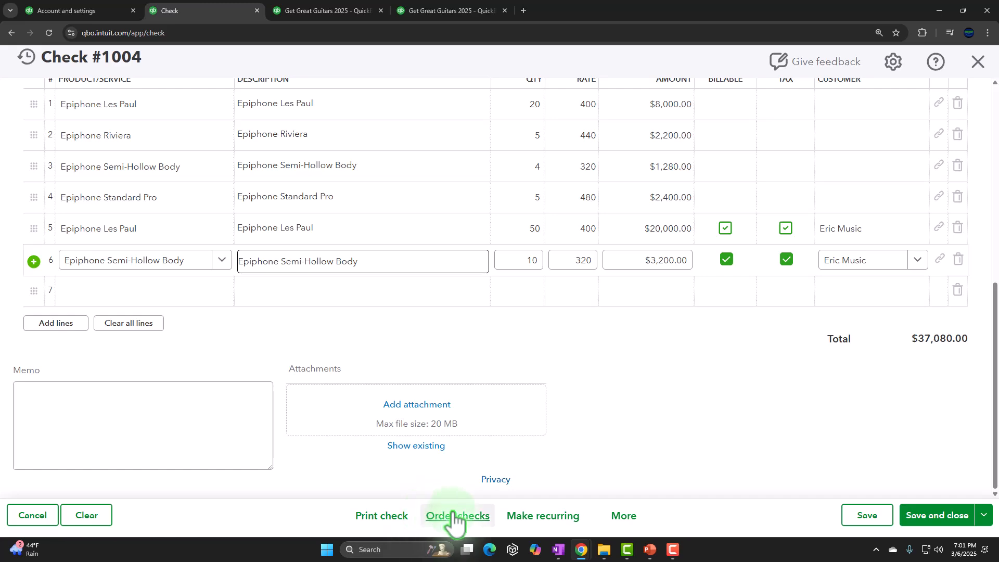
left_click(619, 516)
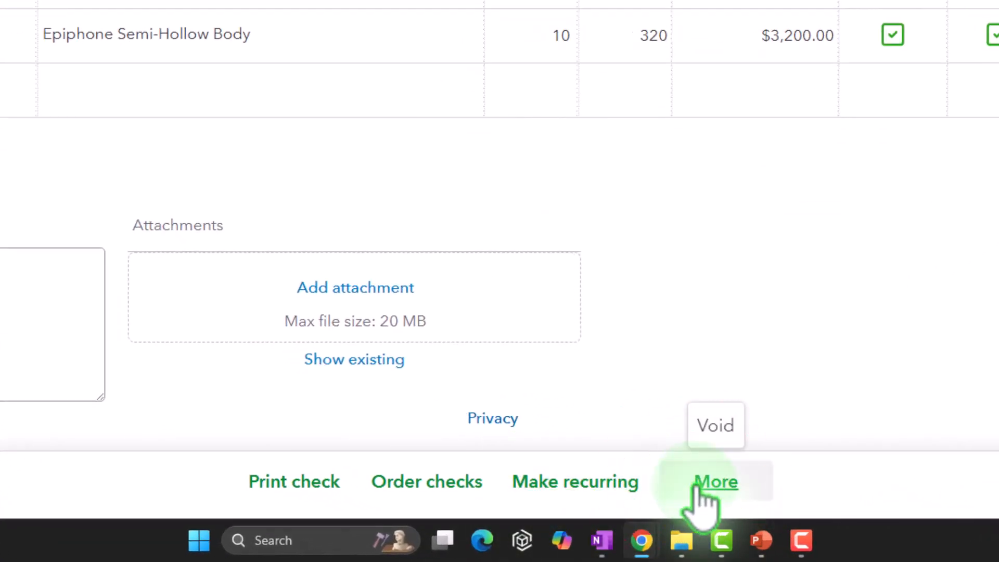
left_click(831, 403)
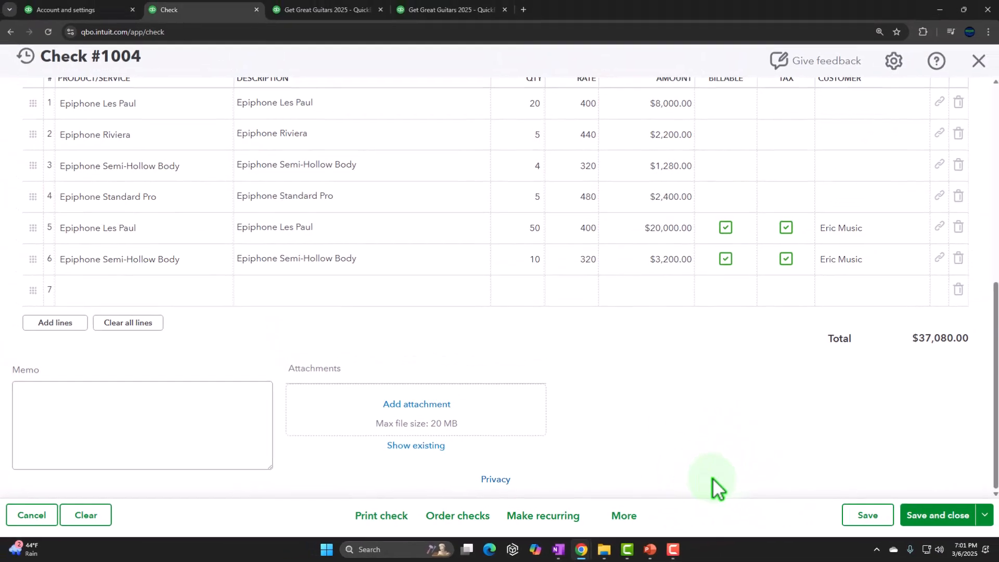
left_click(981, 512)
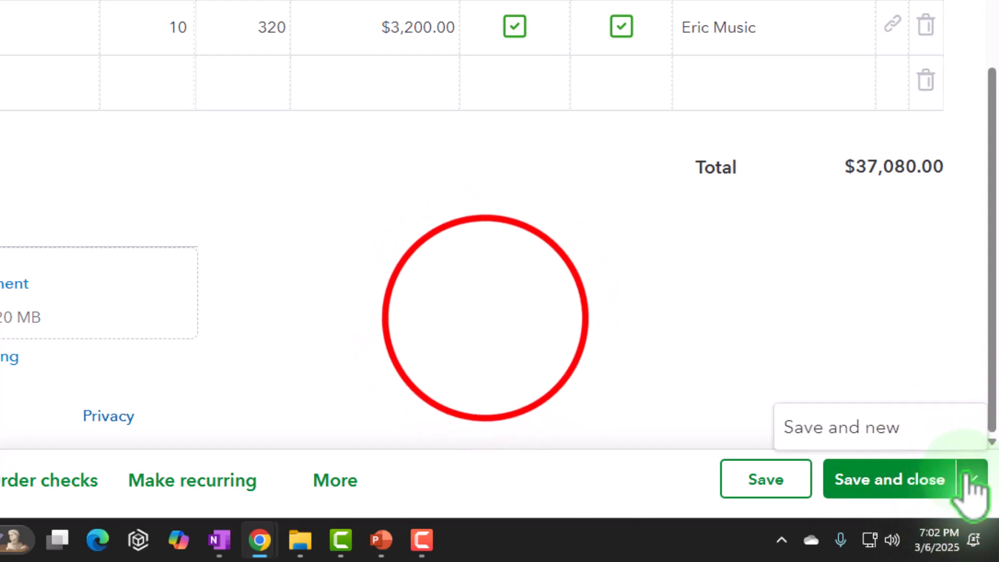
left_click(486, 318)
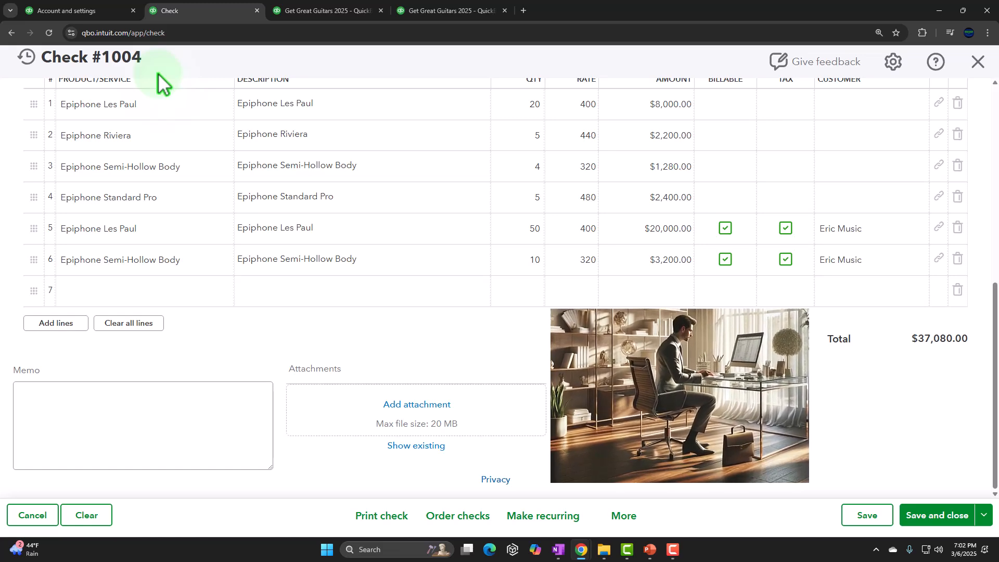
Step: Look over the check's item lines once more, and save and close the Epiphone check
scroll(212, 173, "up", 4)
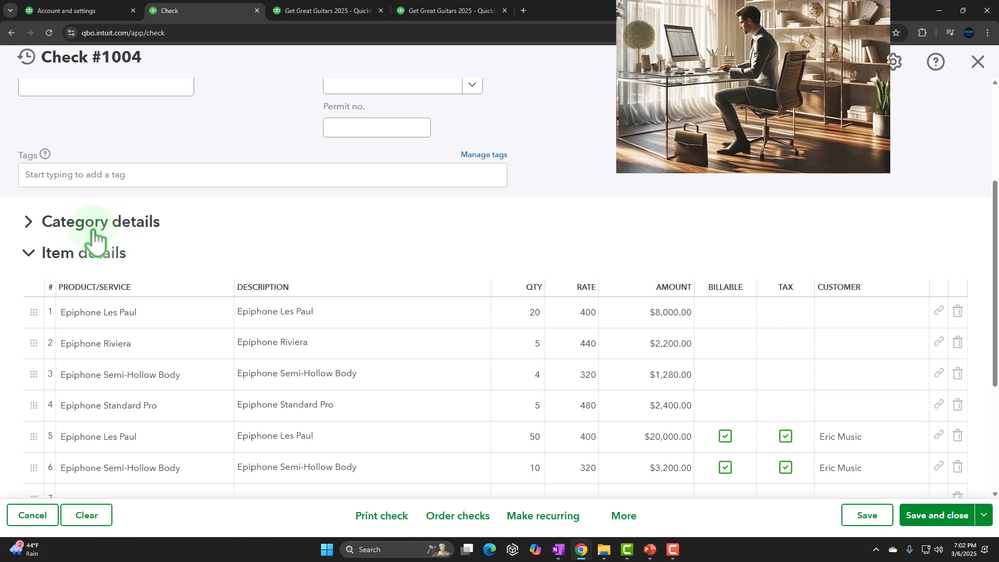
scroll(94, 237, "down", 2)
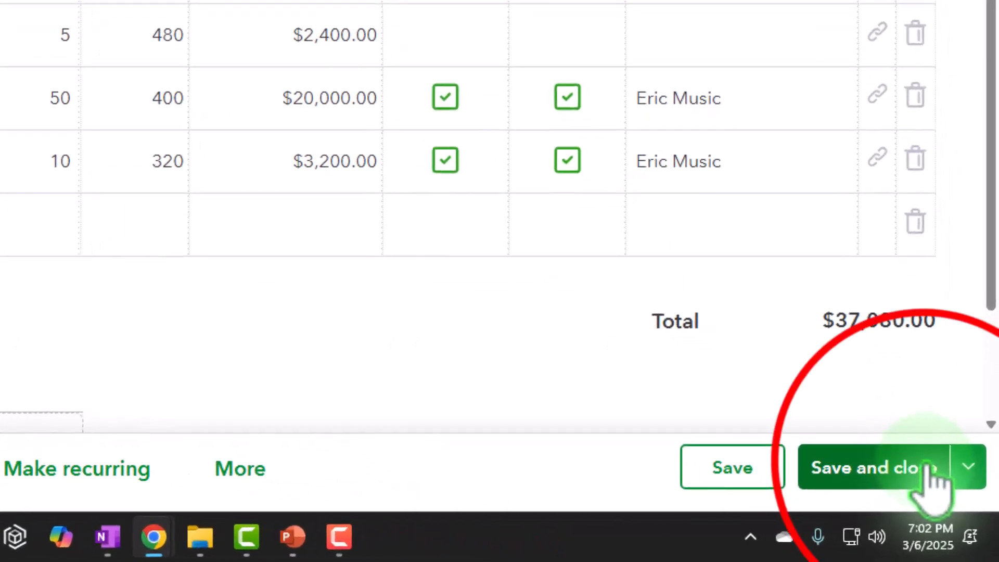
left_click(928, 471)
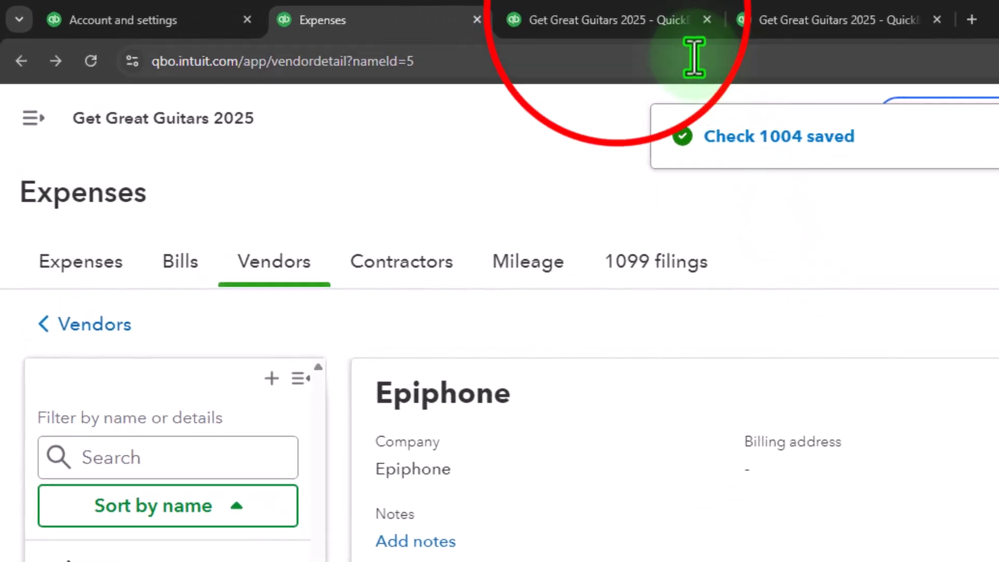
Step: Rerun the Balance Sheet as of January 31, 2025 and open the transaction detail behind the checking account balance
left_click(568, 16)
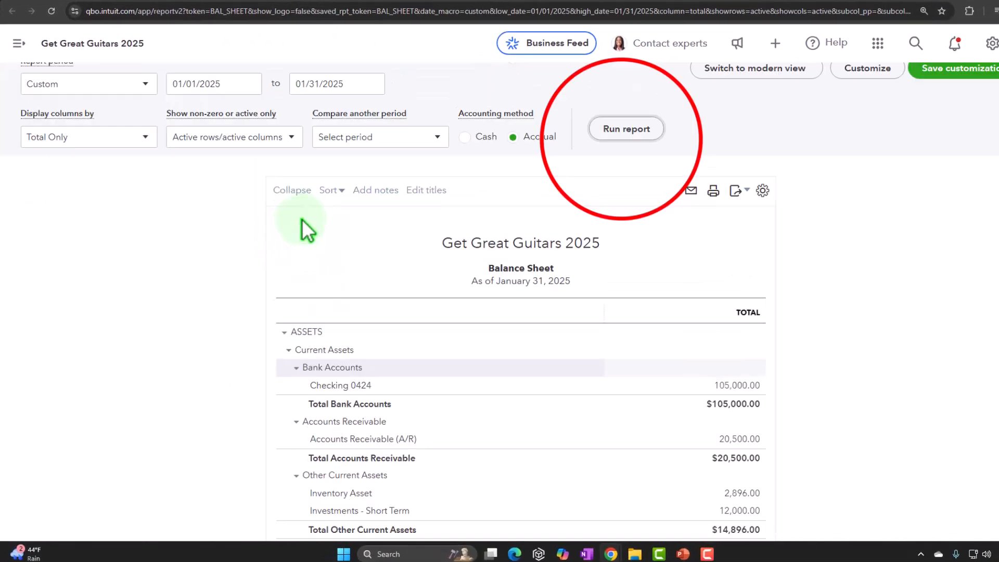
left_click(706, 101)
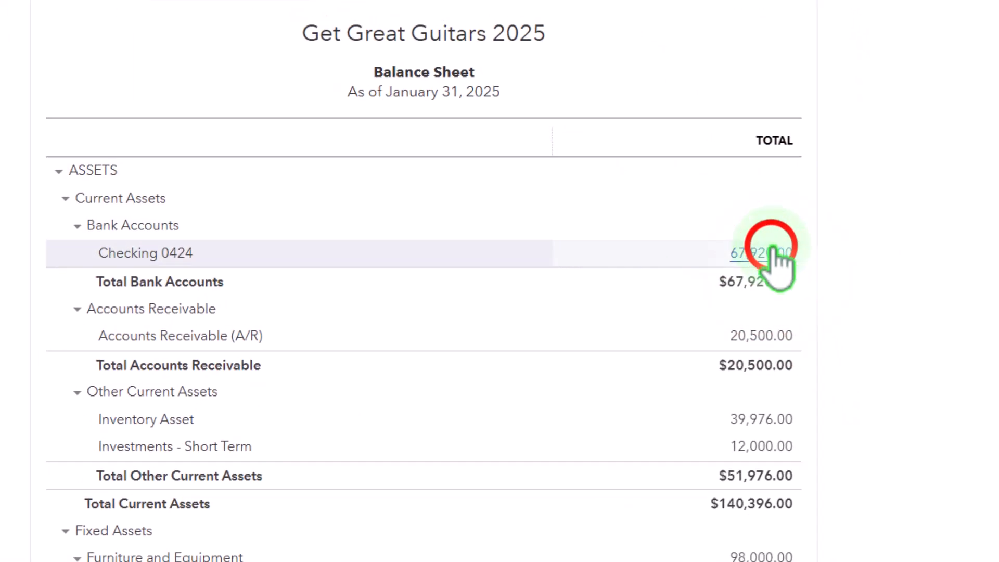
left_click(771, 253)
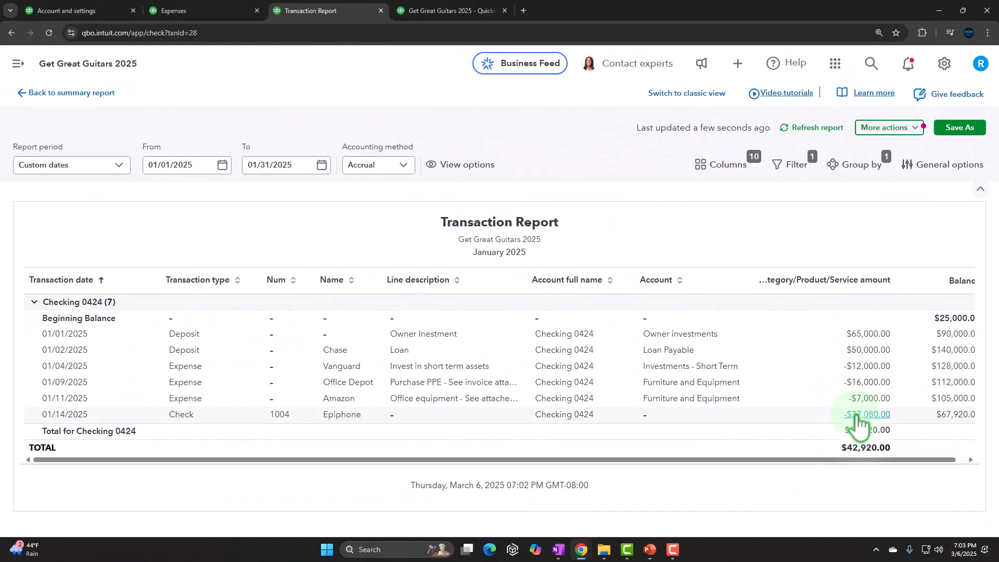
Step: Open the 01/14/2025 Epiphone check from the Transaction Report, view its linked purchase orders, and close the check
left_click(859, 416)
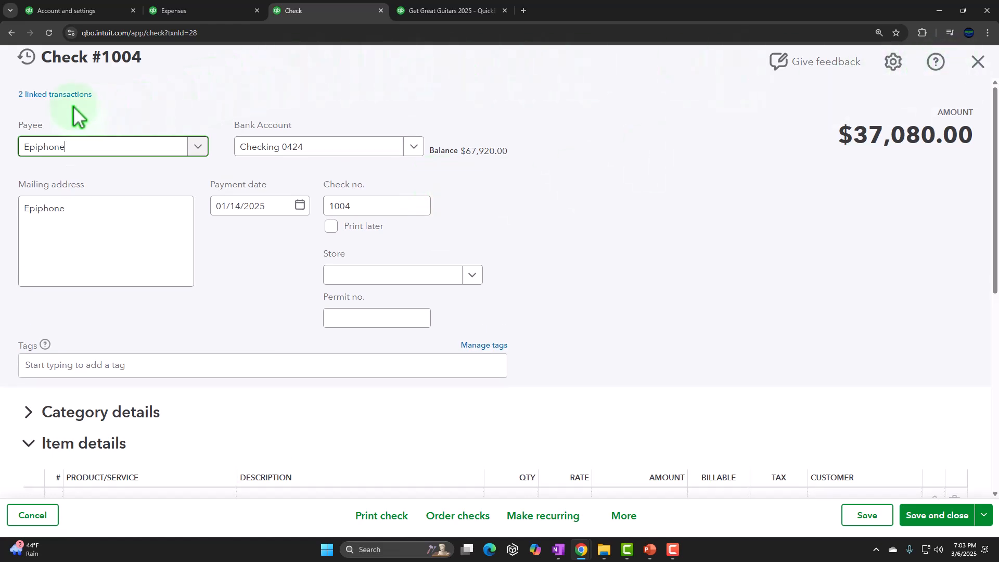
left_click(69, 99)
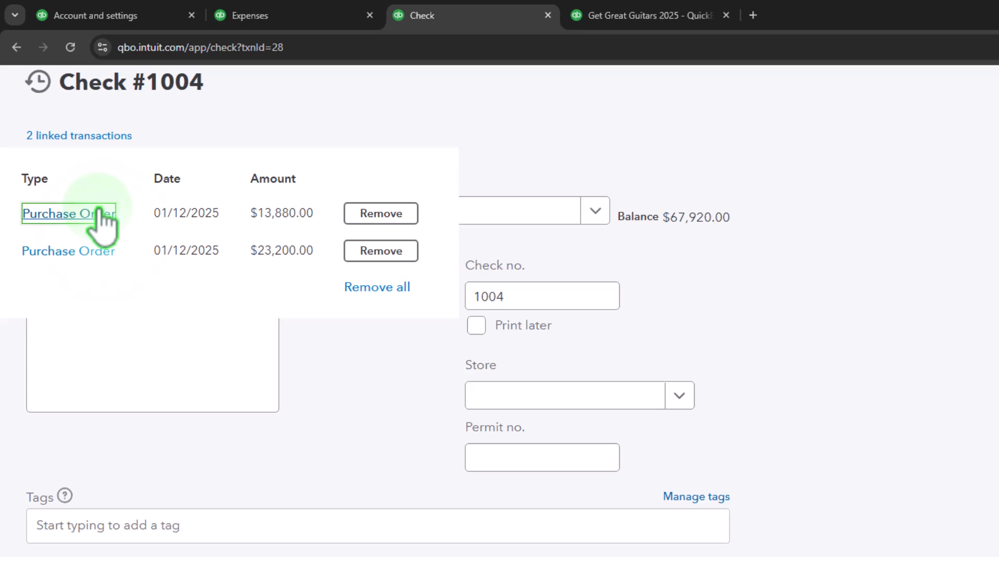
left_click(720, 258)
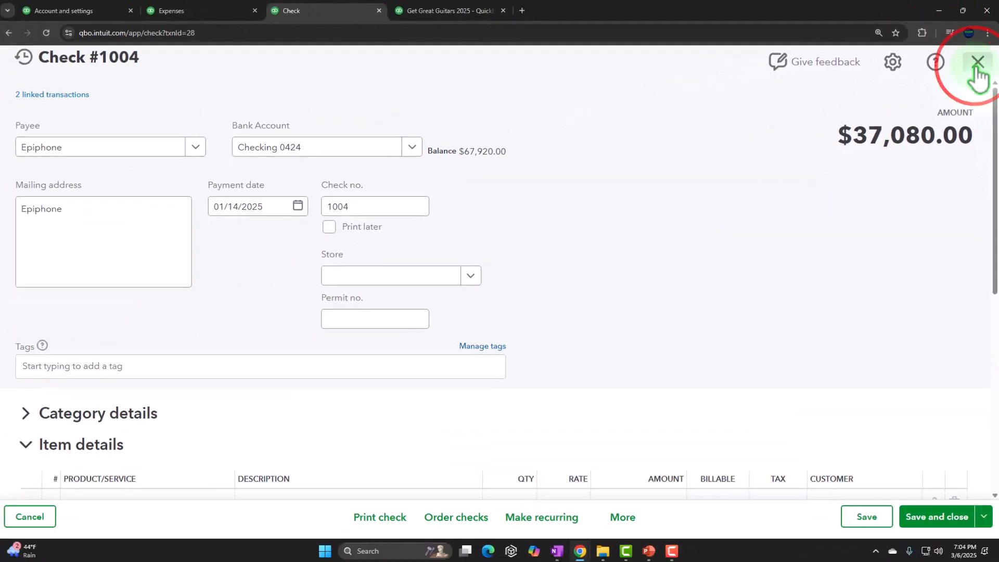
left_click(977, 74)
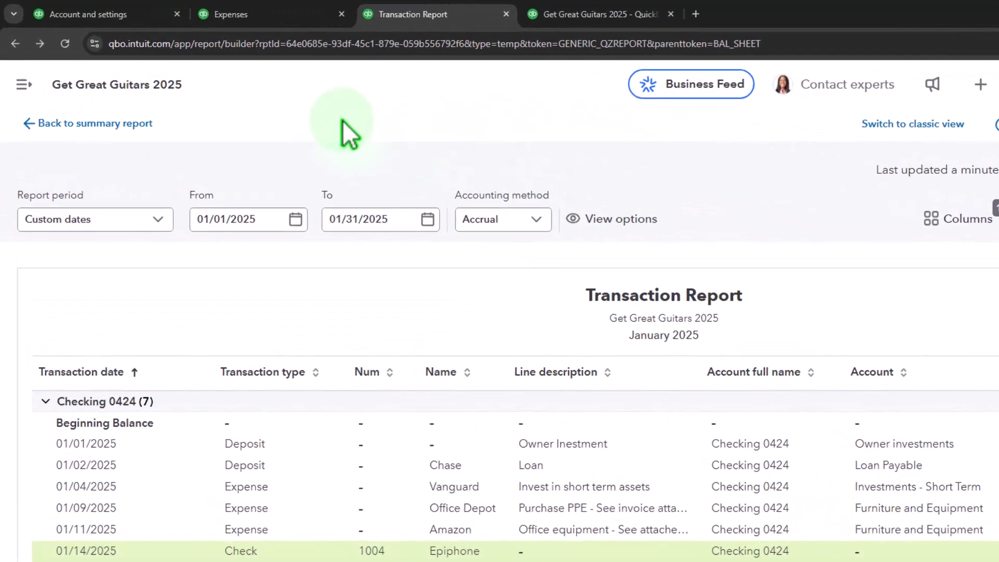
Step: Examine the Inventory Asset transactions behind the Balance Sheet and return to the report summary
left_click(103, 135)
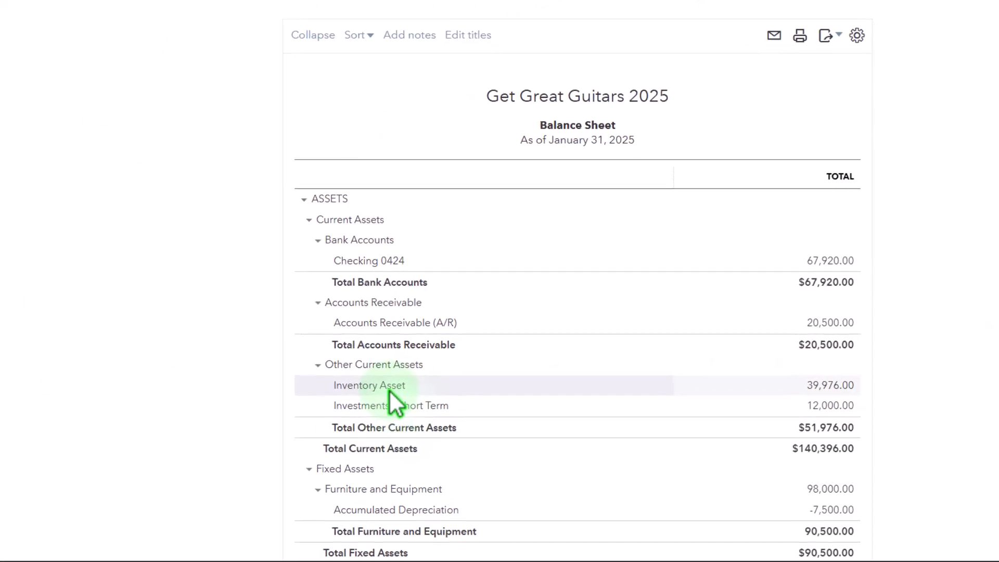
left_click(754, 418)
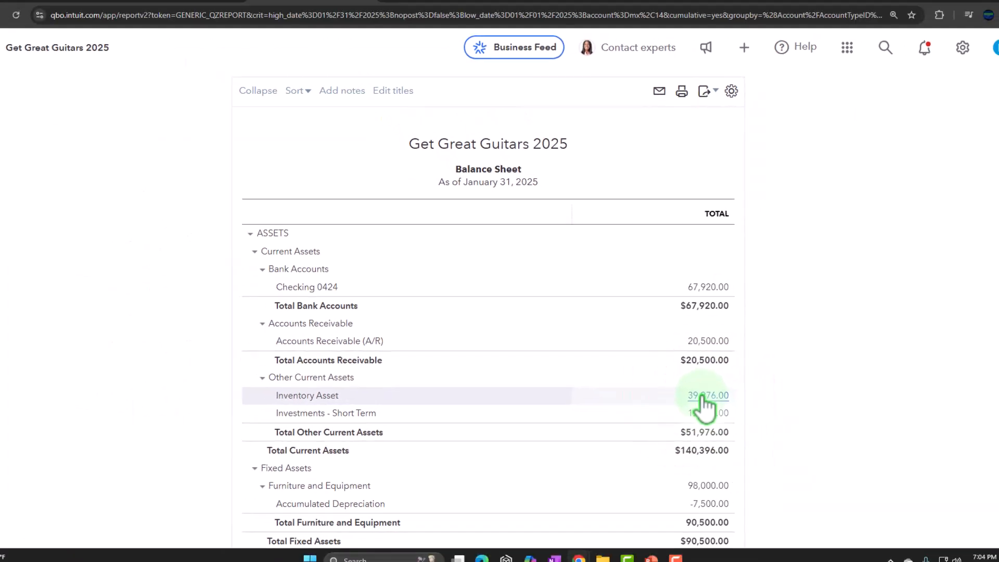
scroll(705, 403, "down", 4)
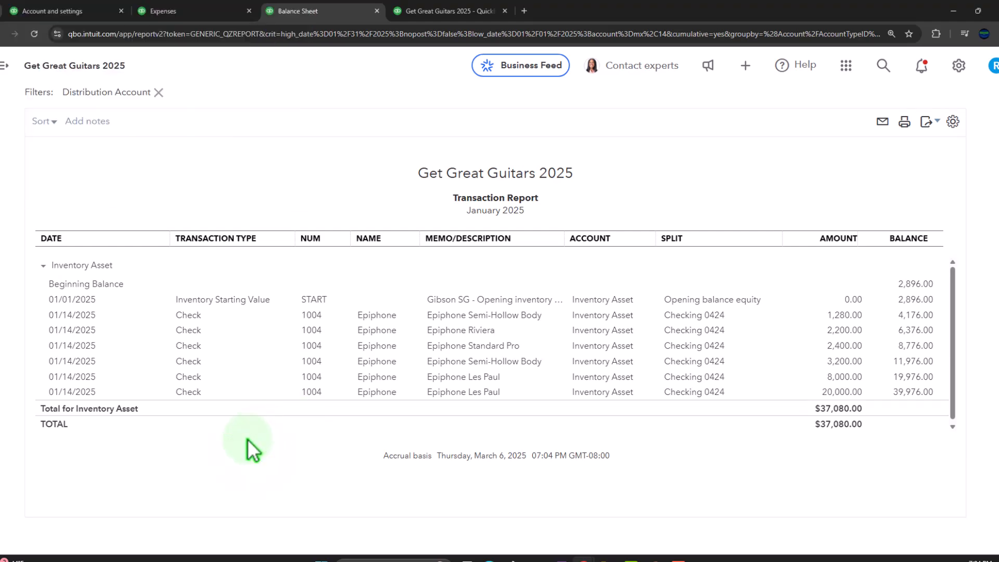
scroll(245, 436, "up", 5)
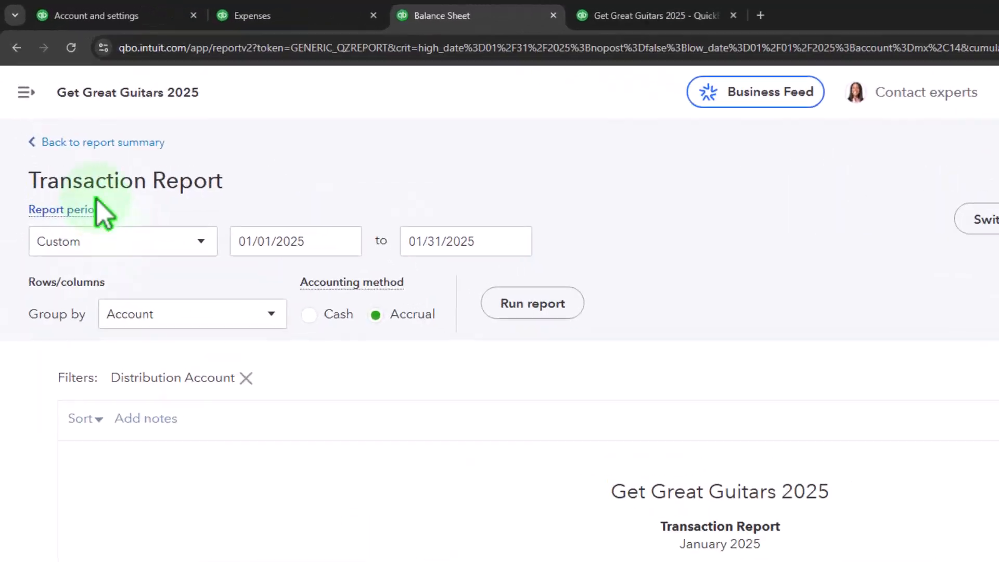
left_click(88, 140)
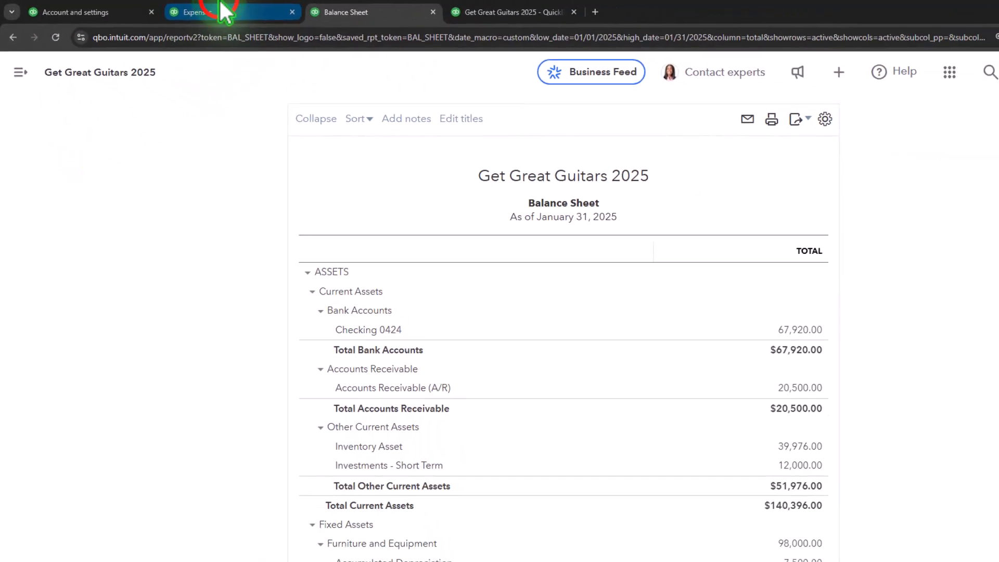
Step: Check the Epiphone vendor page and close Account and Settings without saving, returning to the January 2025 Profit and Loss report
left_click(223, 11)
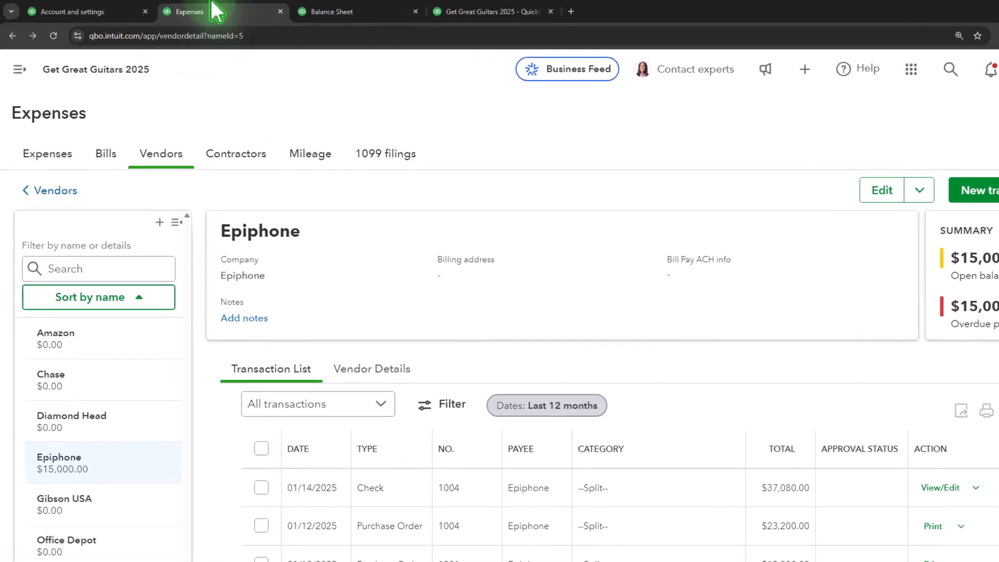
left_click(130, 18)
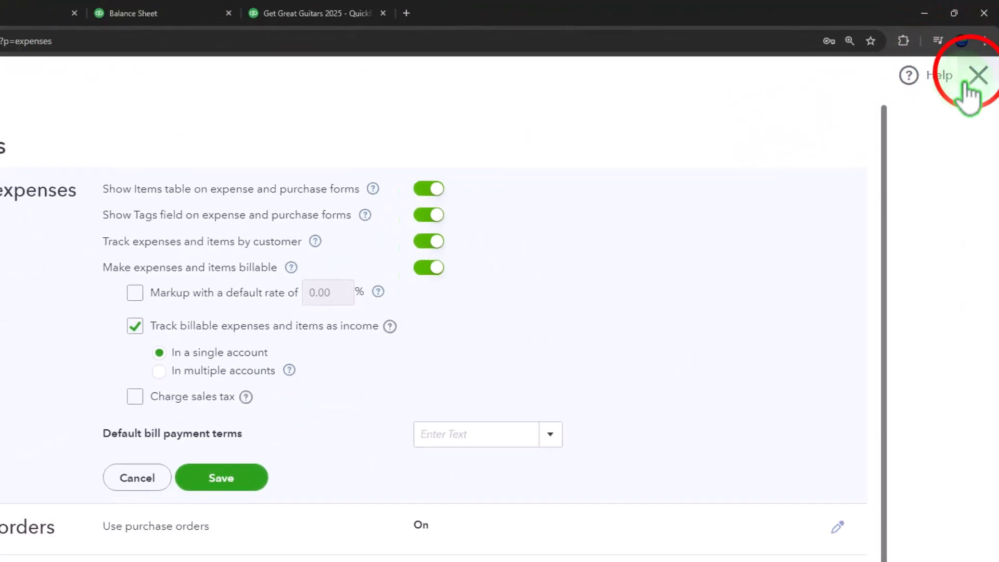
left_click(977, 77)
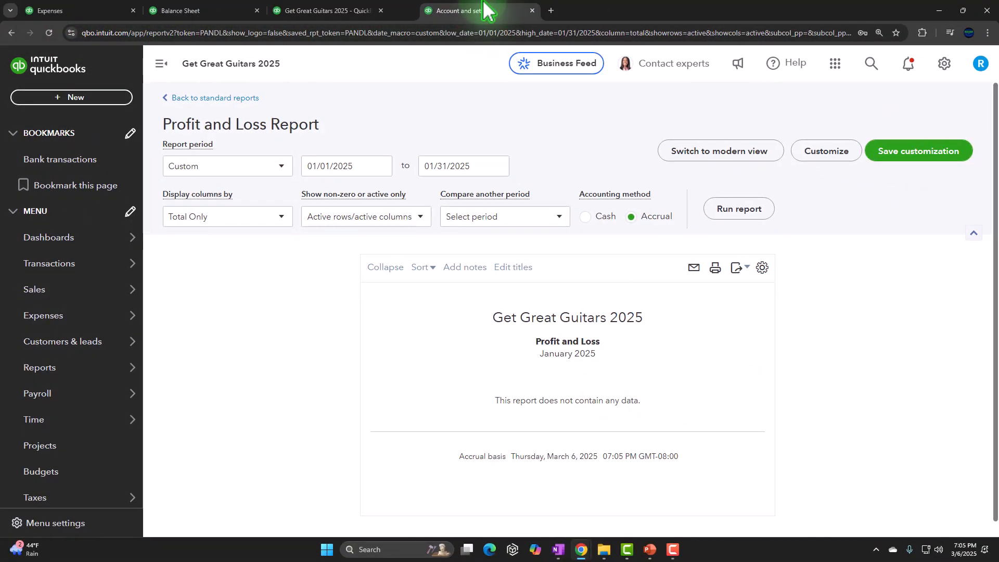
Step: Find the Inventory Valuation Summary among the standard reports and open it
mouse_move(53, 359)
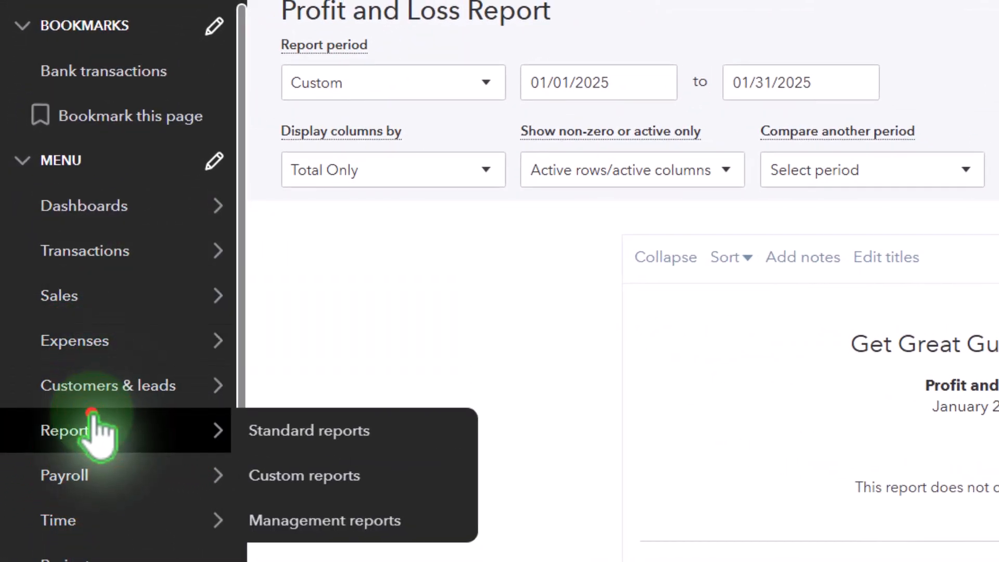
left_click(92, 414)
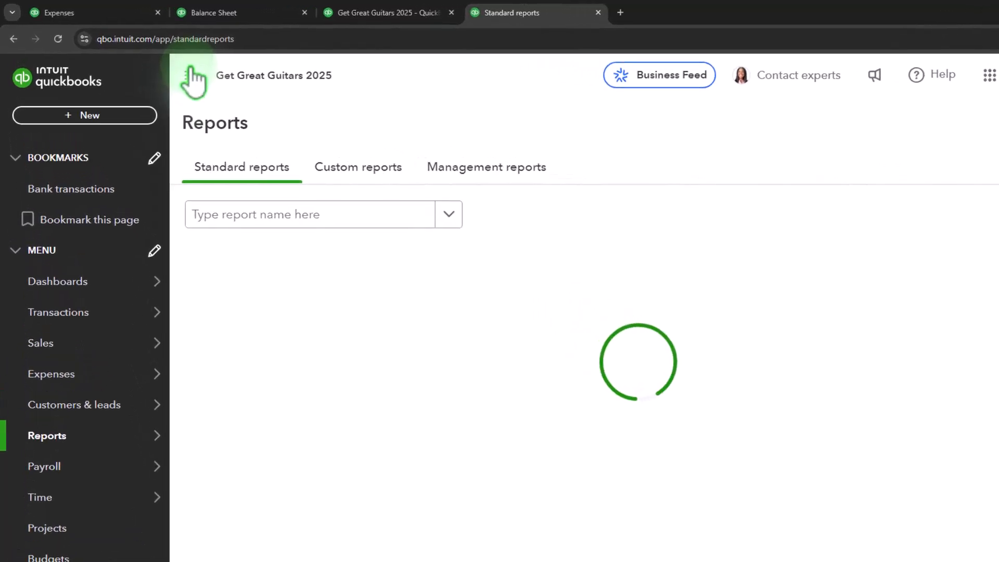
left_click(192, 75)
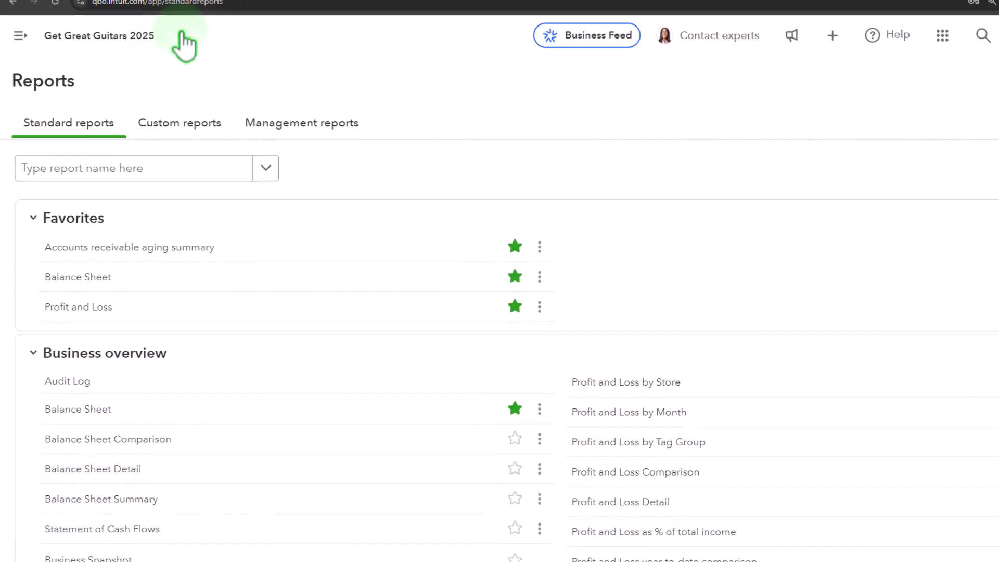
left_click(164, 170)
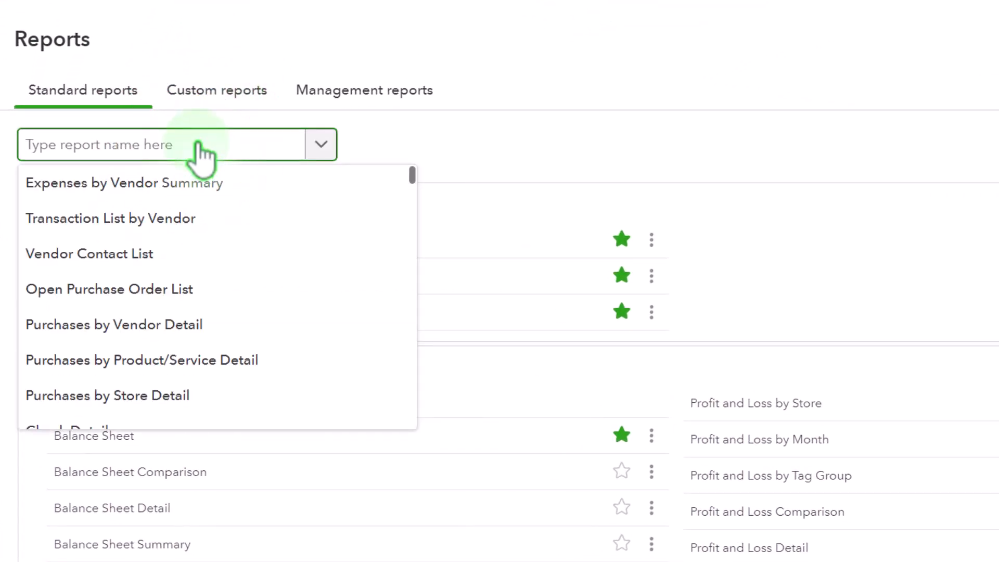
type("inve")
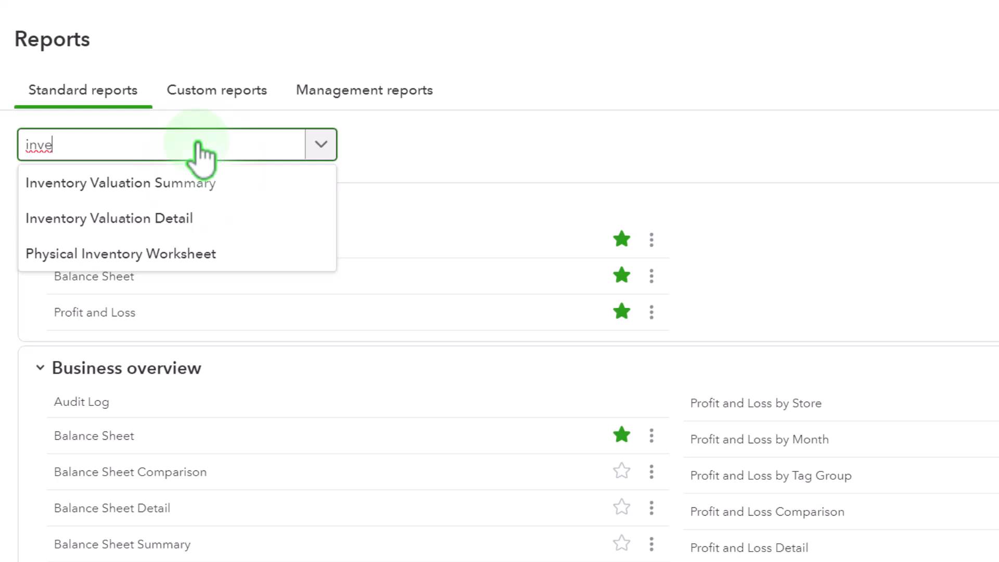
left_click(204, 190)
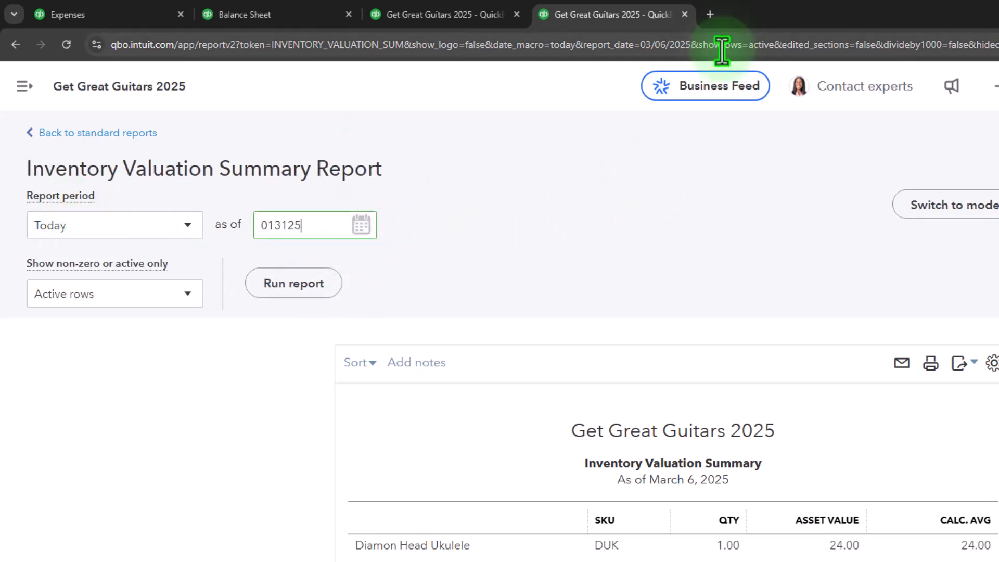
Step: Rerun the Inventory Valuation Summary as of 01/31/2025
key("Tab")
left_click(303, 289)
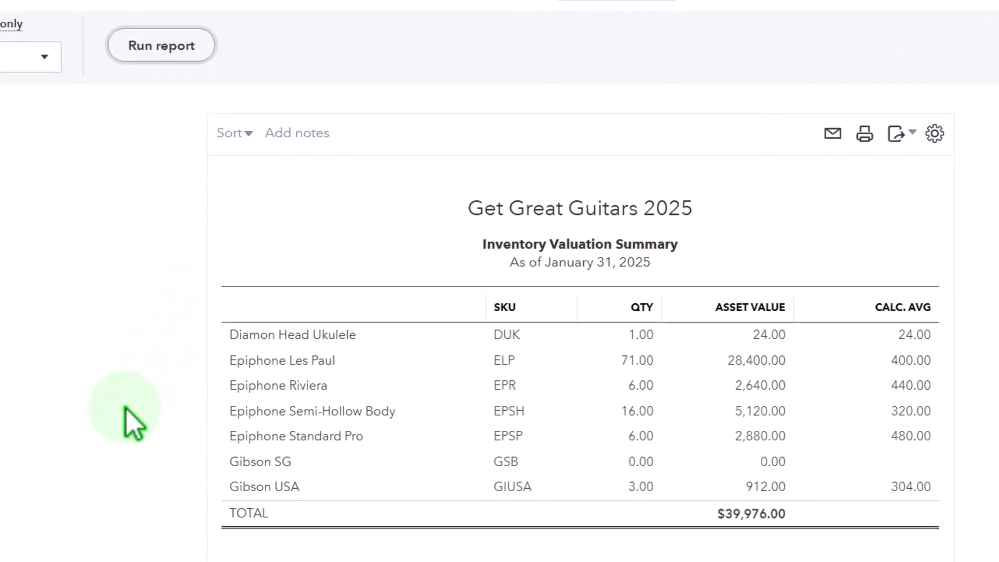
scroll(169, 479, "down", 1)
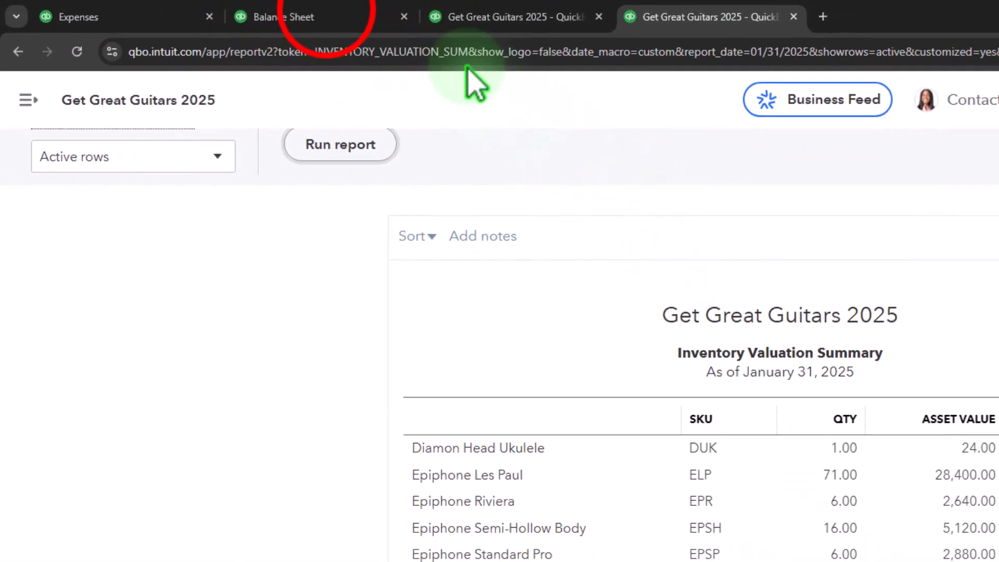
Step: Compare the Inventory Asset balance on the Balance Sheet with the total of the Inventory Valuation Summary
left_click(291, 17)
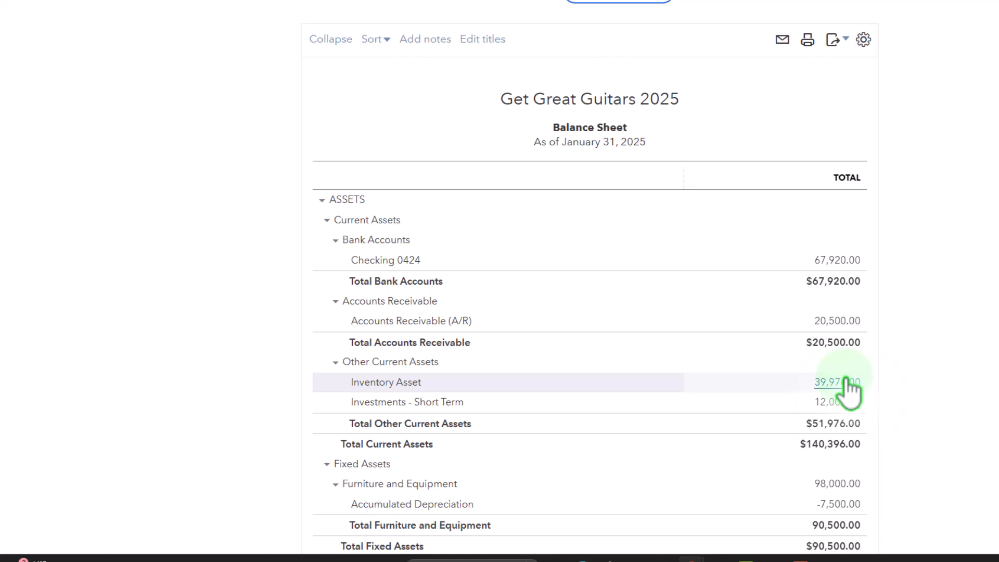
left_click(849, 385)
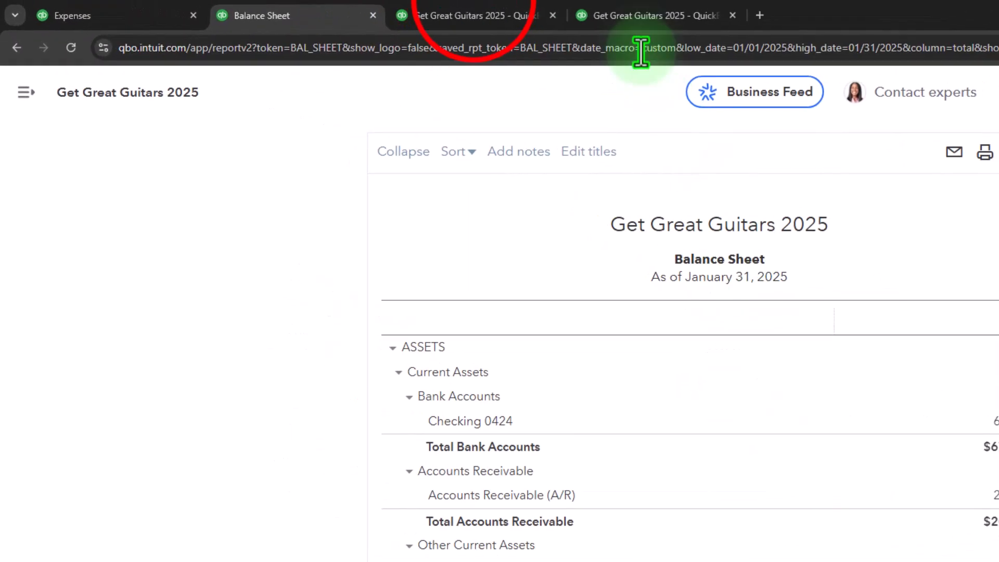
left_click(364, 11)
left_click(494, 12)
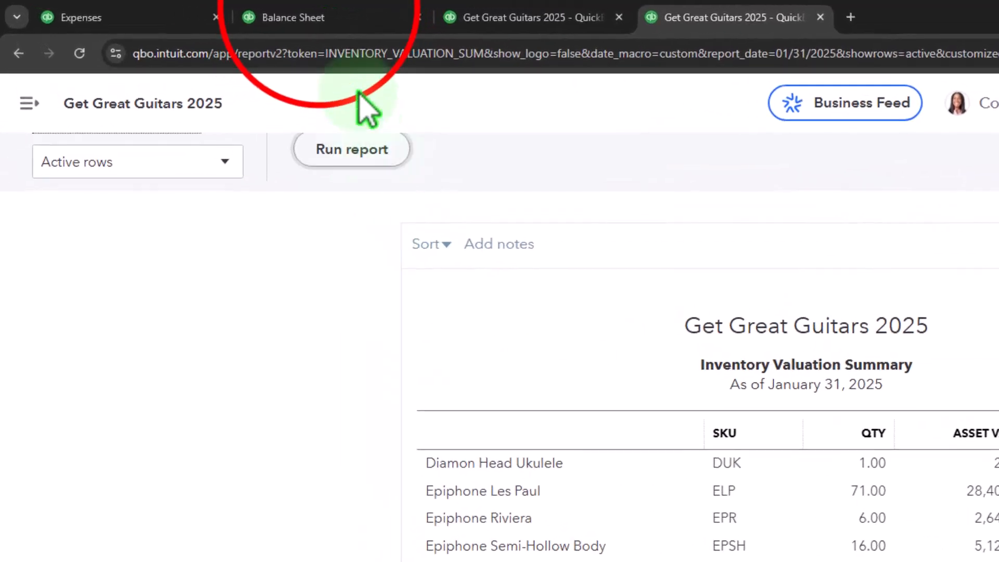
left_click(318, 20)
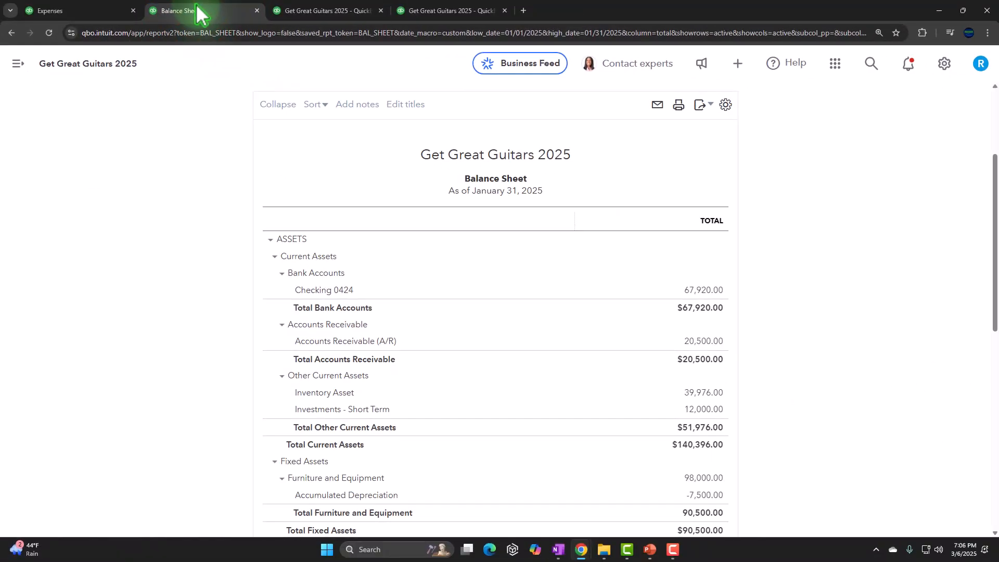
Step: Return from the Epiphone vendor page to the full Expenses transaction list and collapse the navigation
left_click(94, 11)
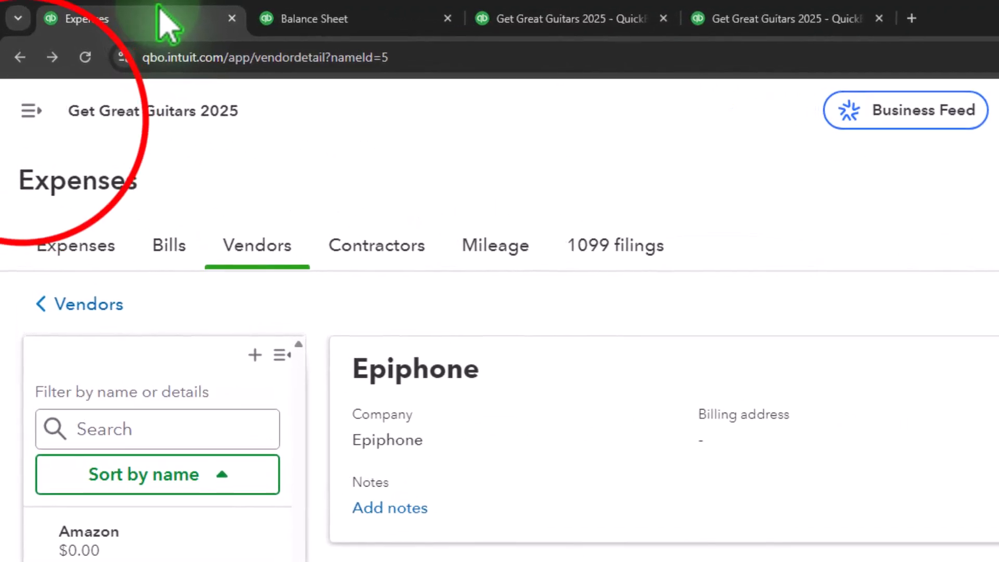
left_click(27, 98)
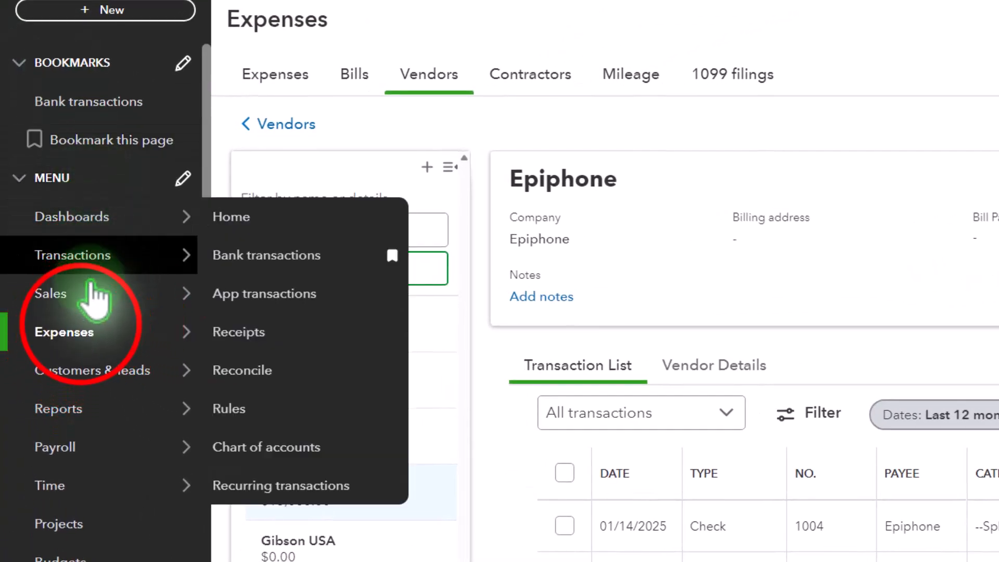
left_click(78, 326)
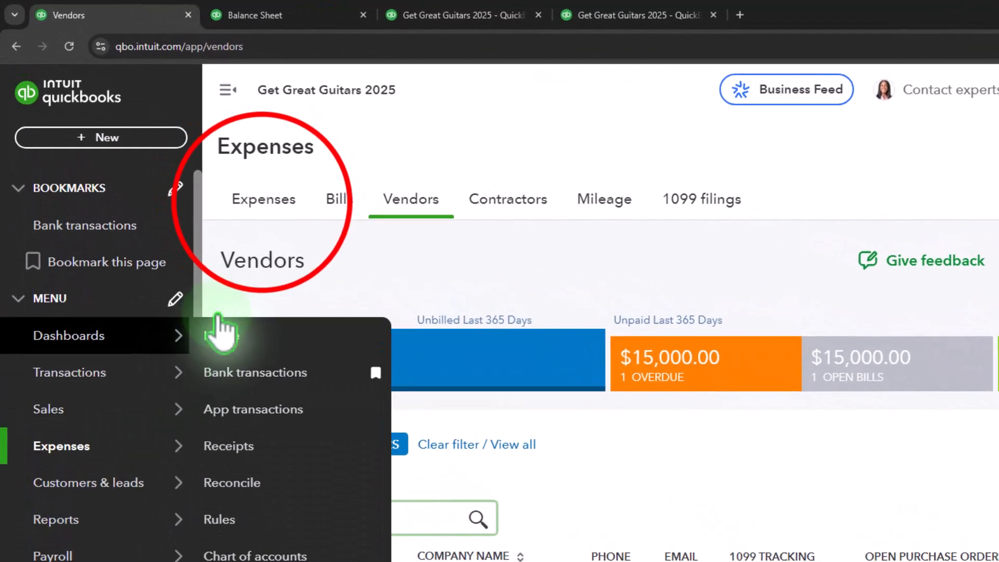
left_click(215, 163)
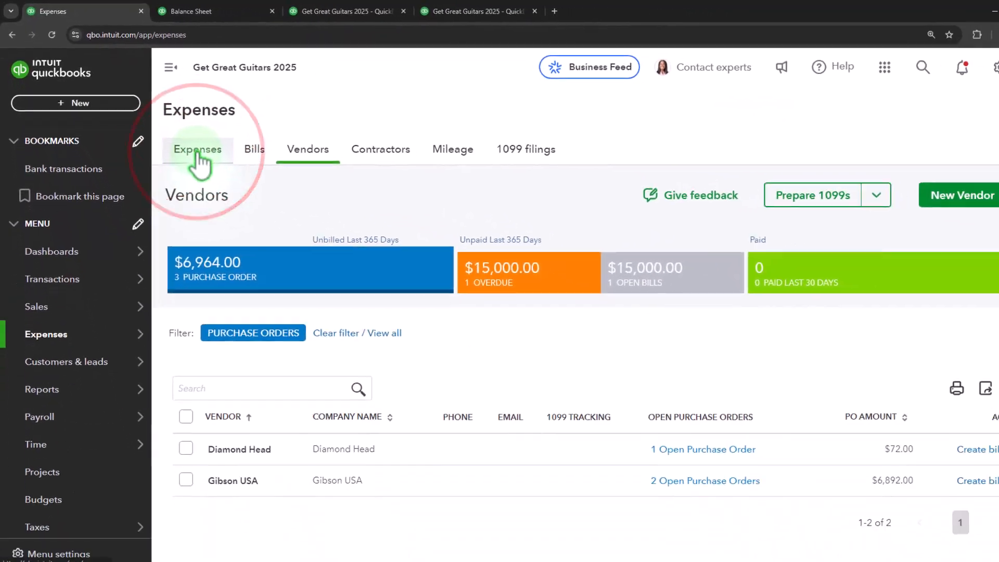
left_click(192, 76)
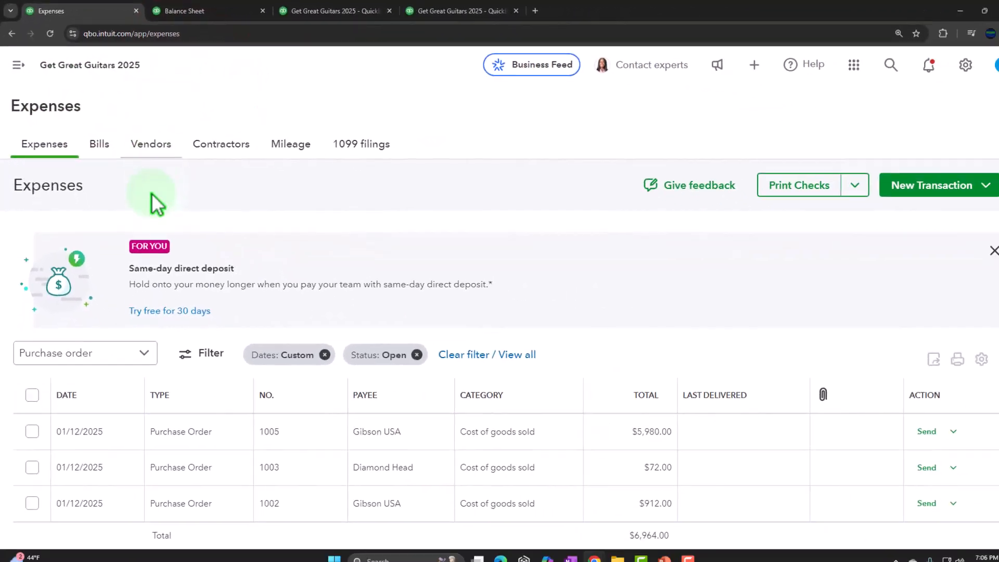
Step: Check the filter settings for open purchase orders in the Expenses list, keeping the Purchase order type
left_click(140, 346)
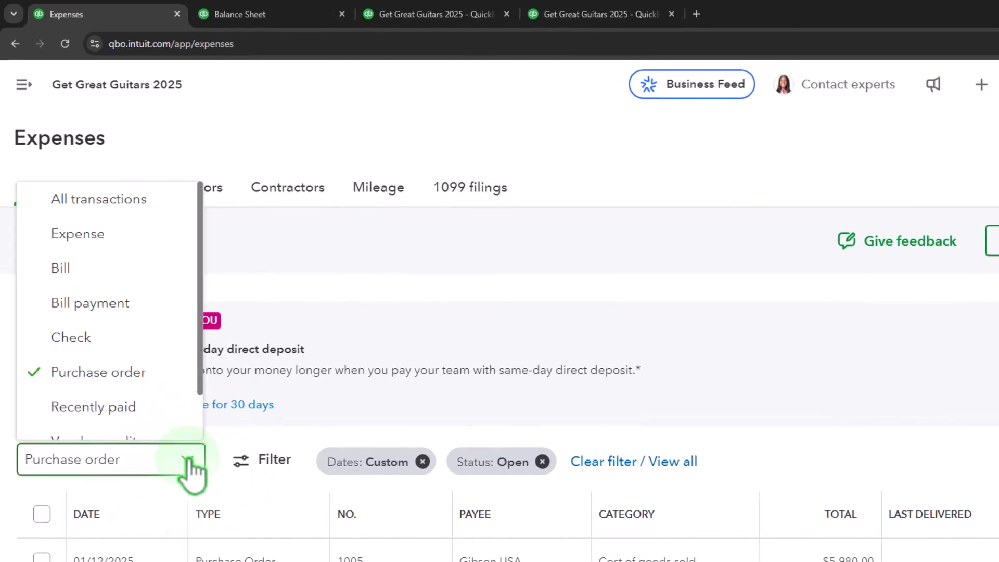
left_click(130, 372)
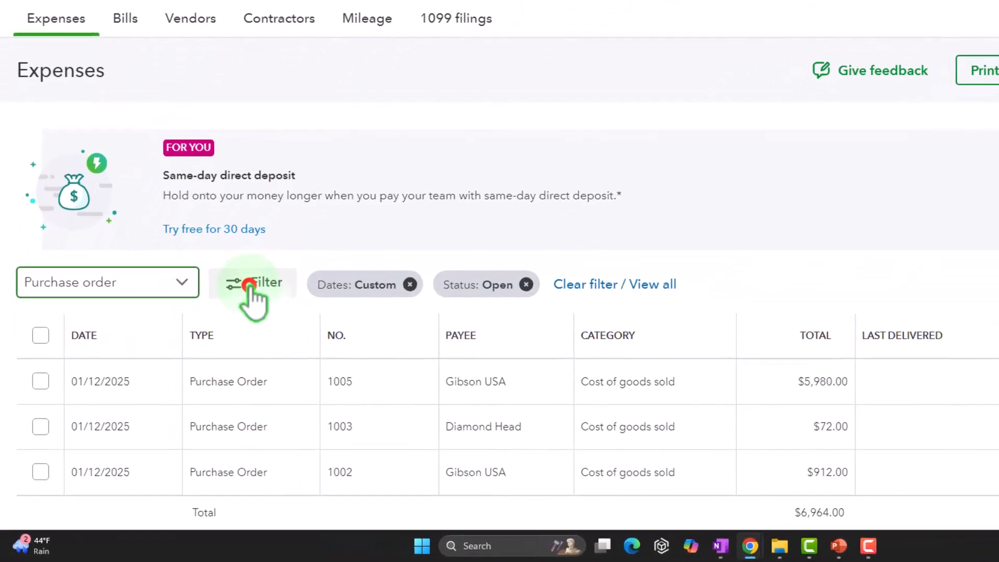
left_click(249, 285)
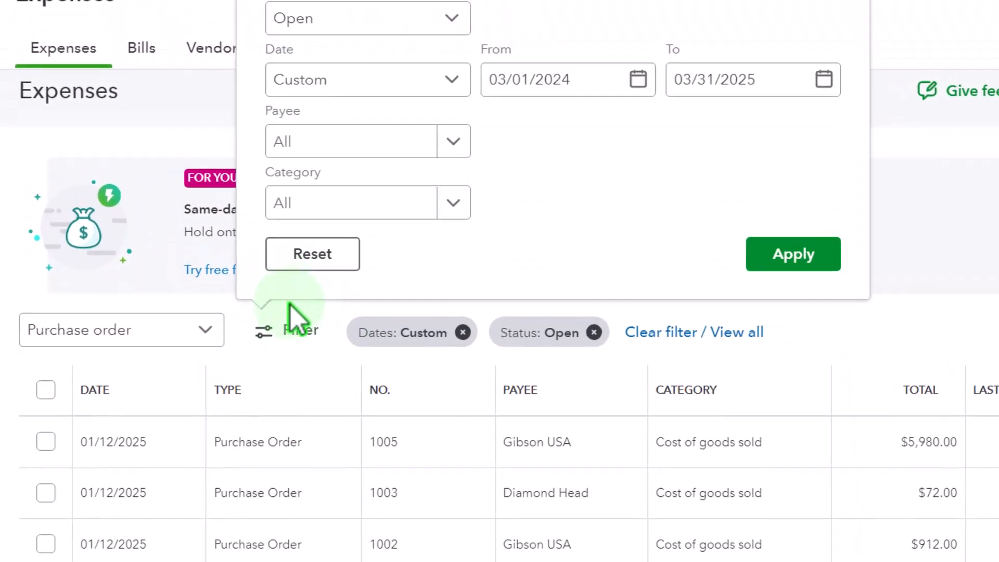
left_click(867, 363)
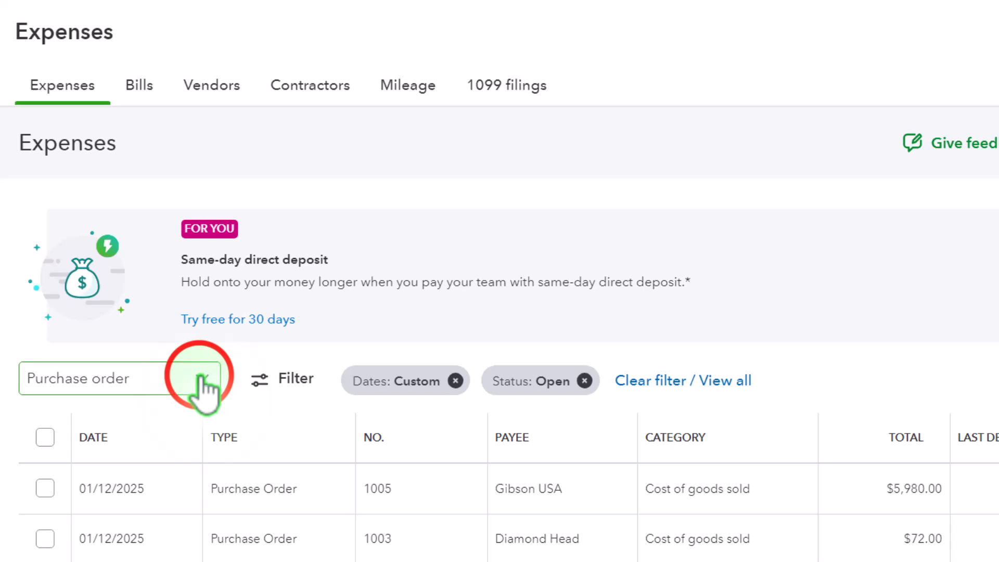
Step: Filter the purchase orders in the Expenses list by Closed status
left_click(203, 380)
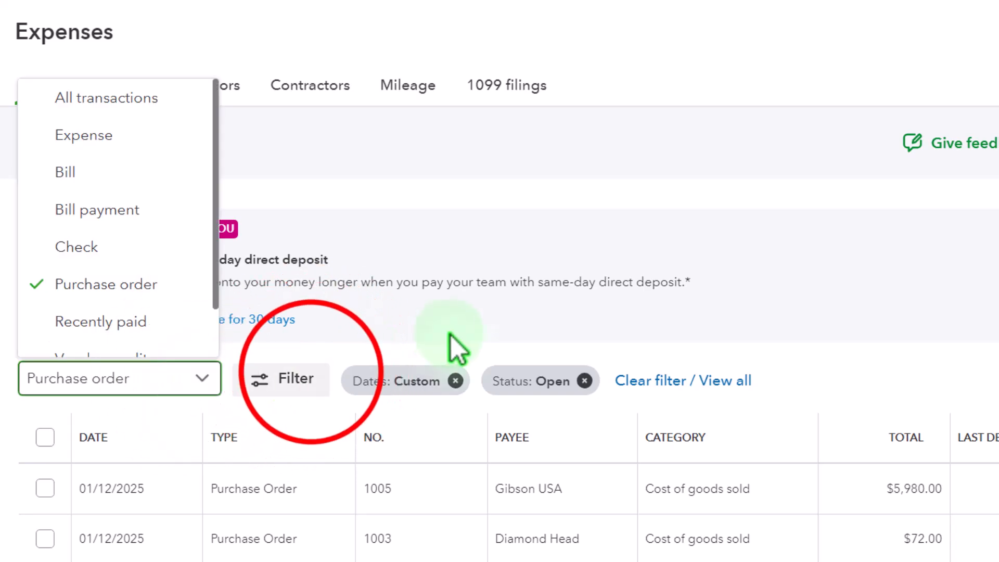
left_click(281, 378)
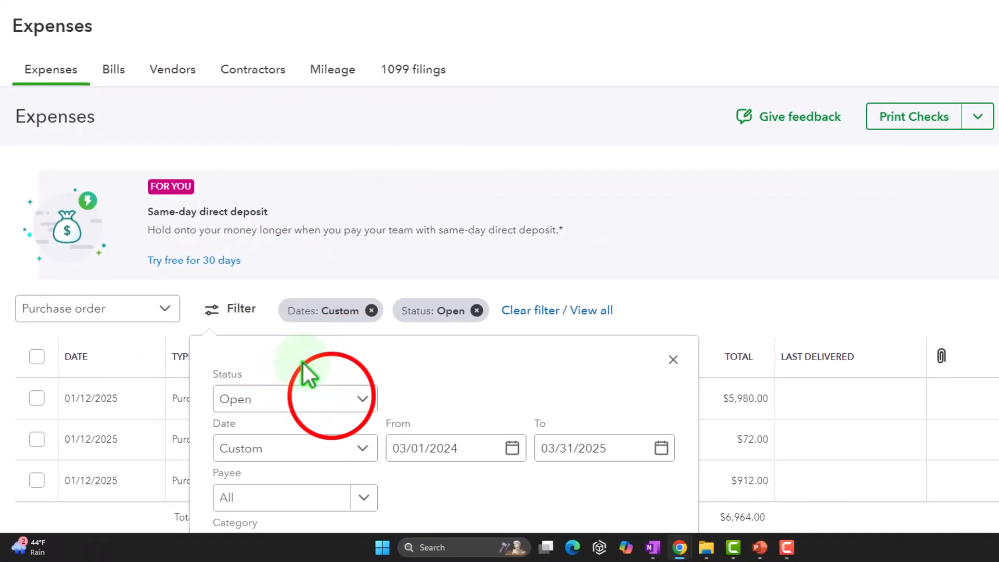
left_click(333, 398)
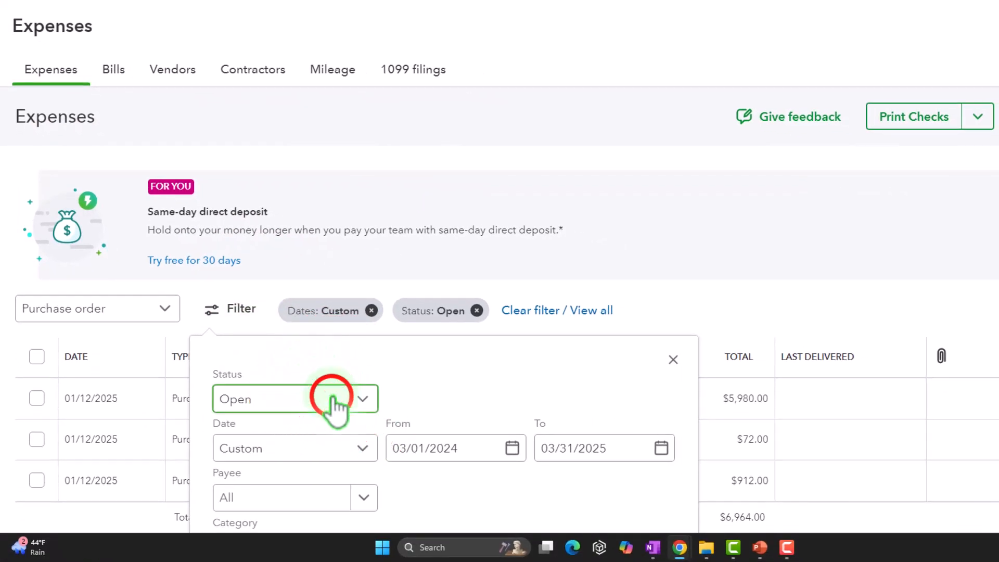
left_click(300, 492)
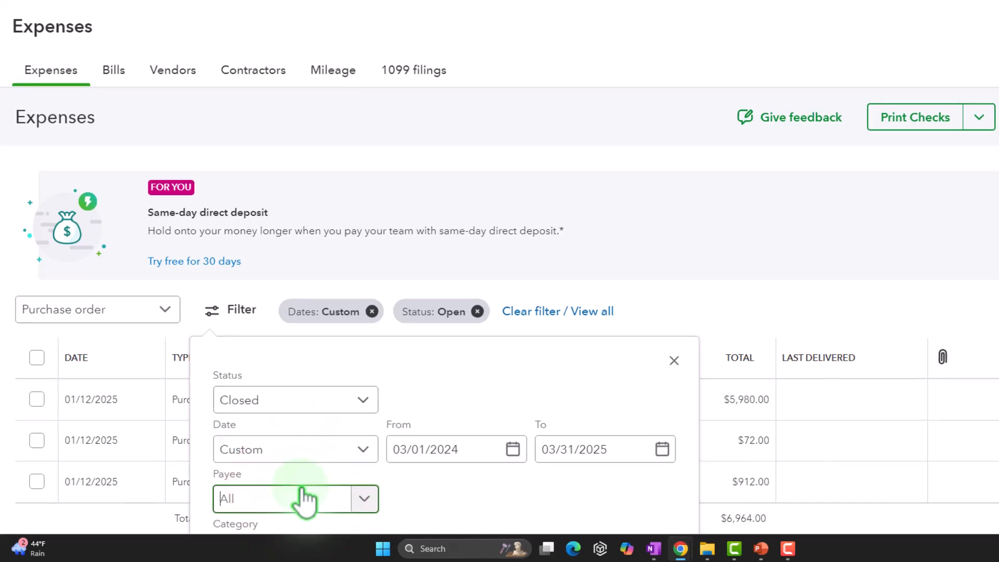
left_click(612, 258)
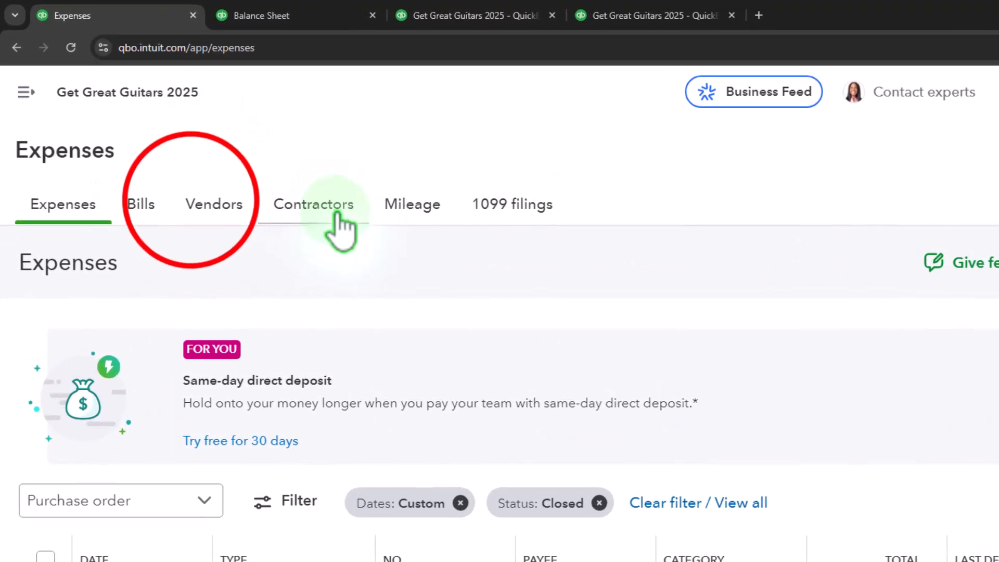
Step: On the Vendors page, compare the vendors with open purchase orders against the full vendor list
left_click(214, 207)
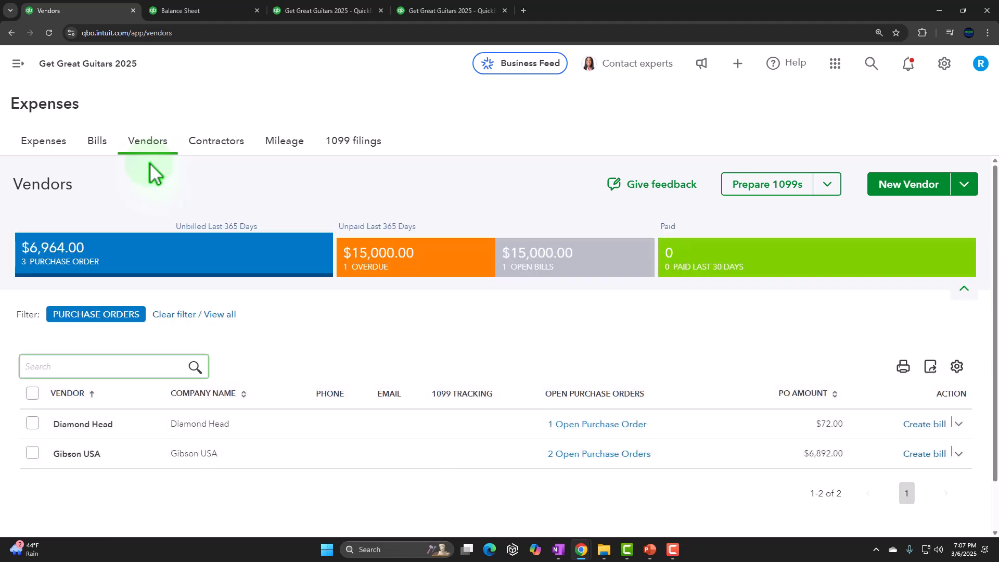
left_click(108, 274)
scroll(108, 275, "down", 2)
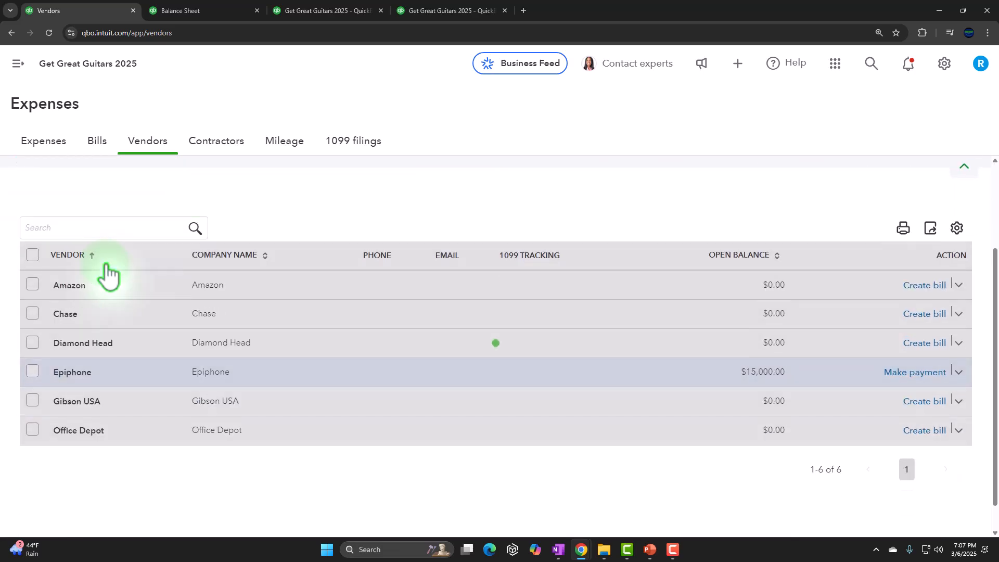
scroll(100, 201, "up", 3)
left_click(101, 248)
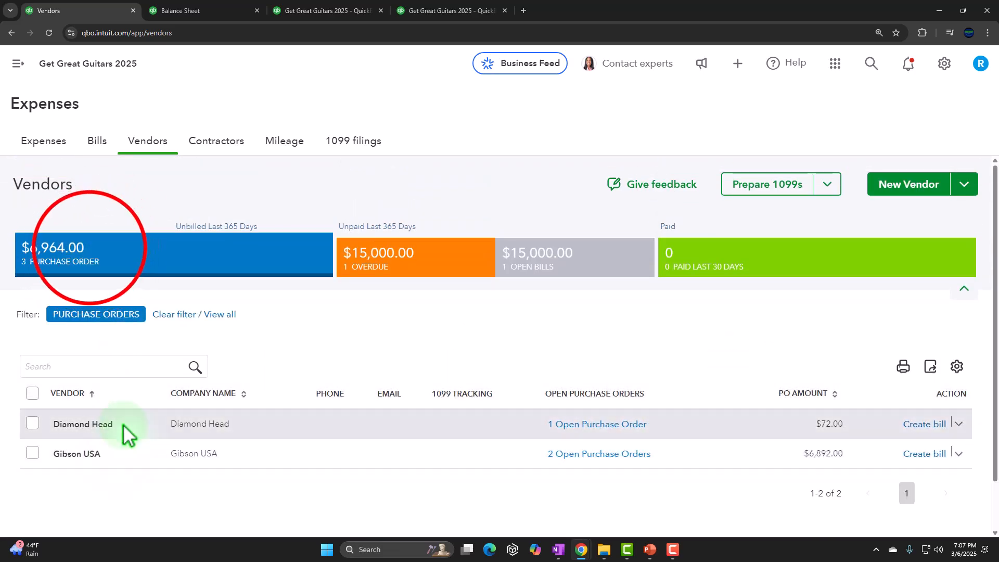
left_click(94, 256)
scroll(92, 259, "down", 2)
scroll(91, 249, "down", 1)
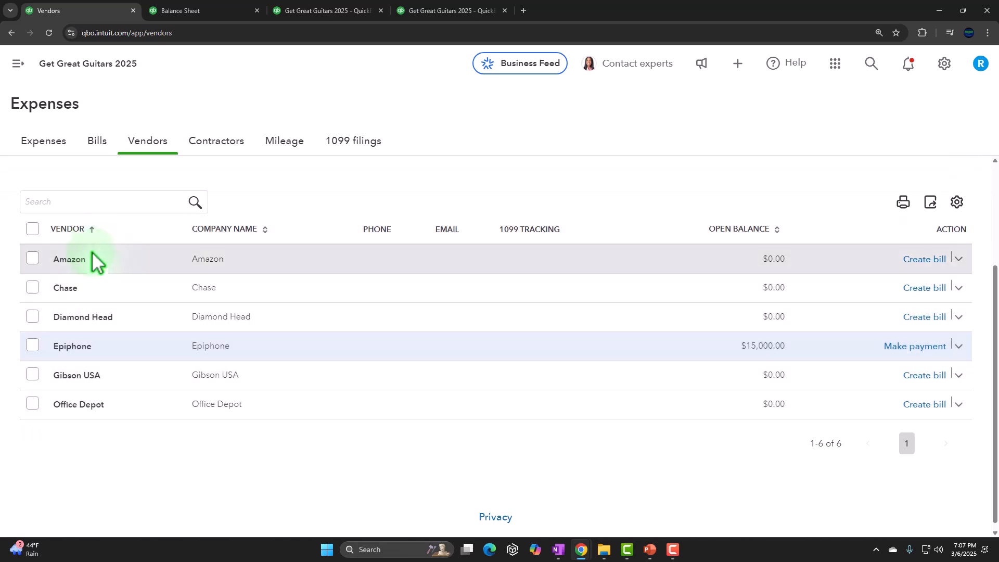
Step: Open Epiphone's transaction list, view the linked check on Purchase Order 1004, and close the purchase order
left_click(136, 388)
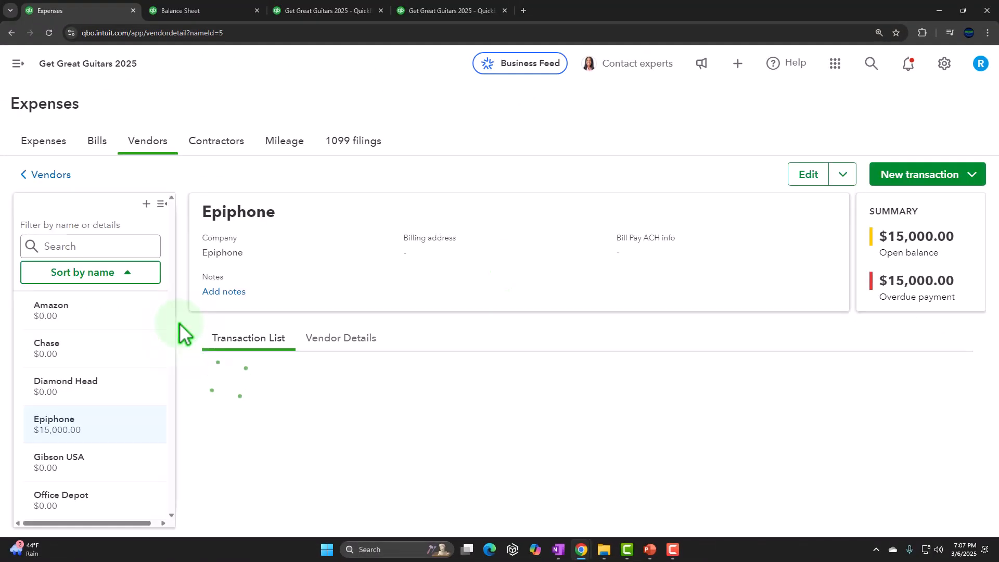
scroll(388, 301, "down", 2)
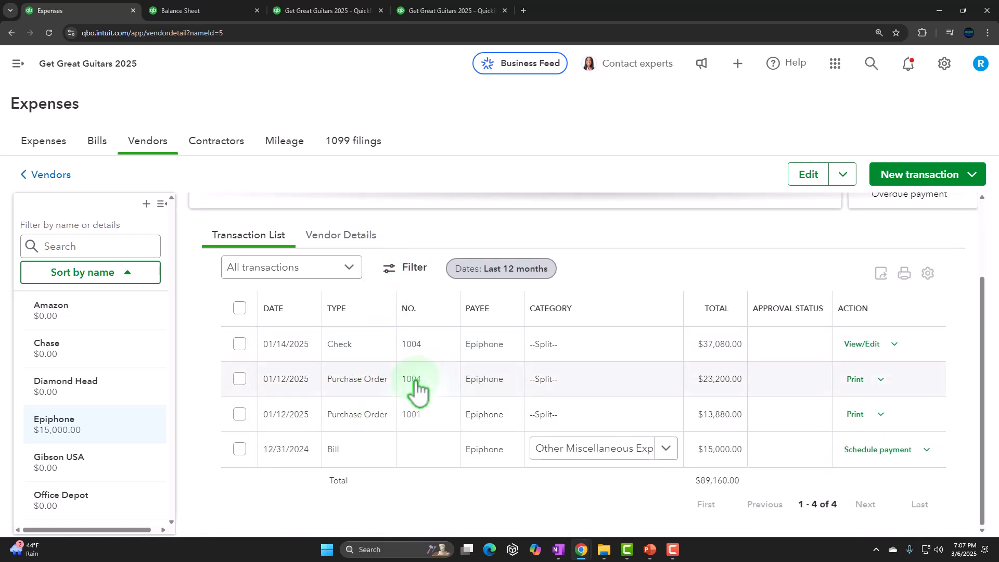
left_click(375, 383)
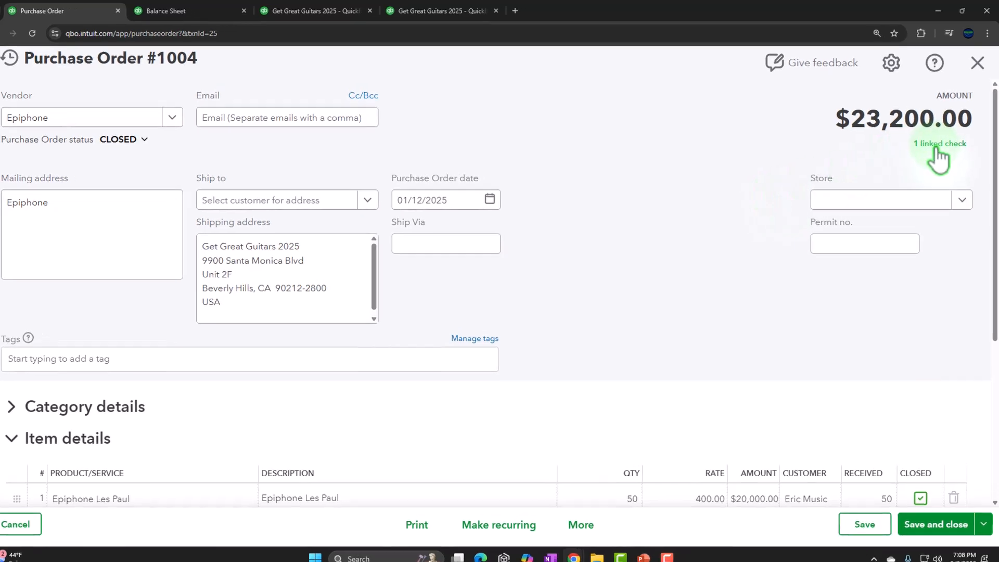
left_click(937, 148)
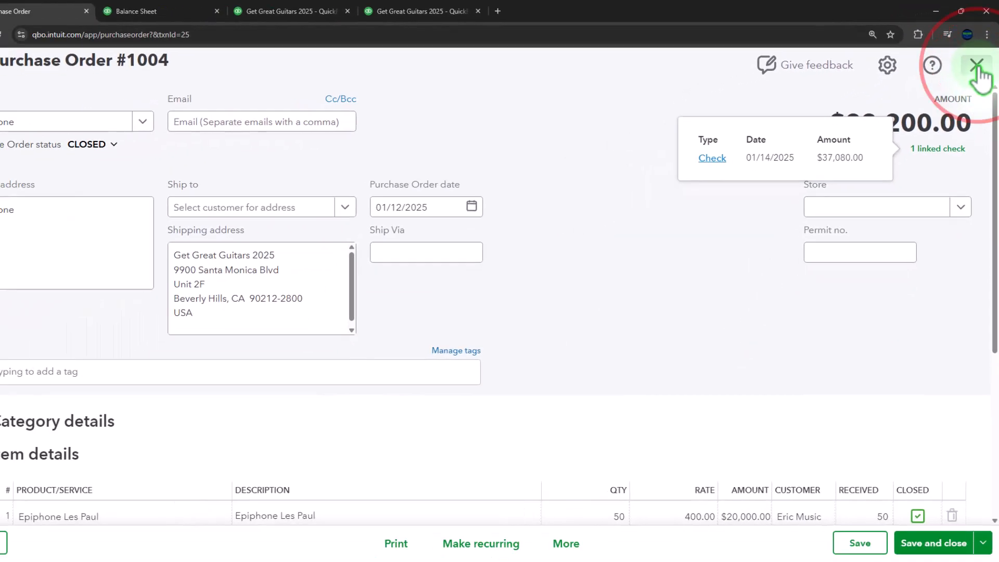
left_click(977, 64)
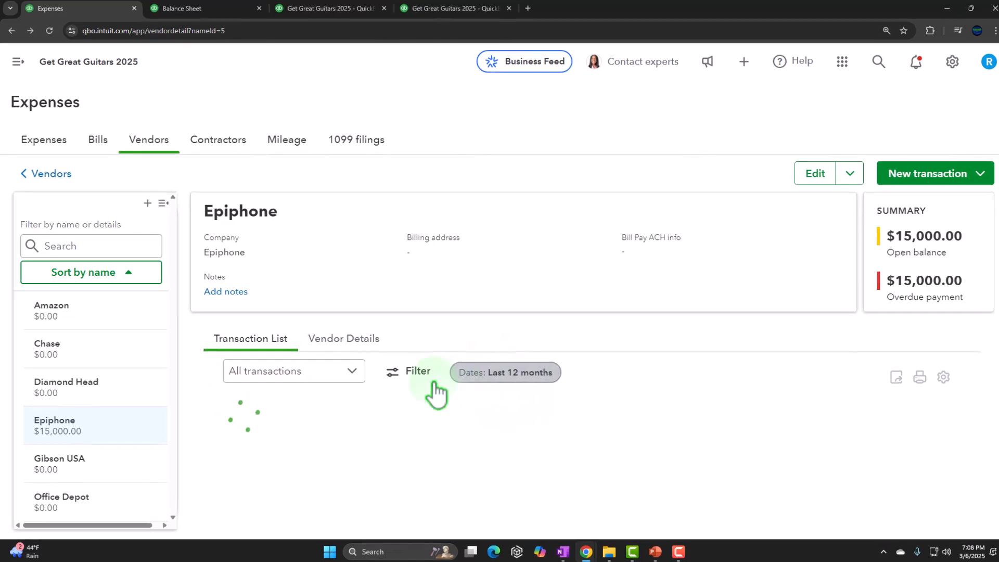
Step: Open Check 1004 from Epiphone's transaction list, view its item details and linked transactions, and close the check
scroll(433, 384, "down", 1)
left_click(351, 398)
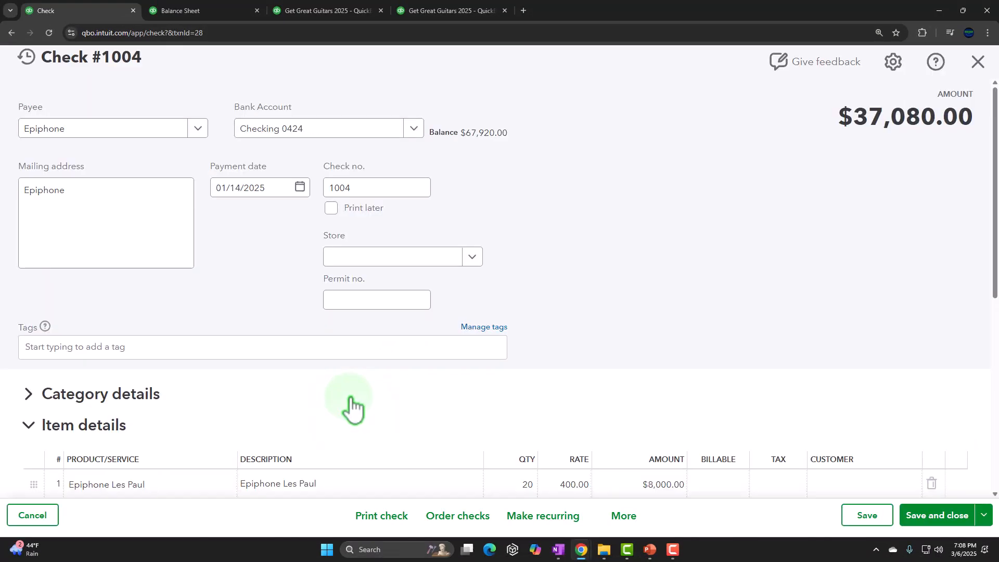
scroll(201, 285, "down", 5)
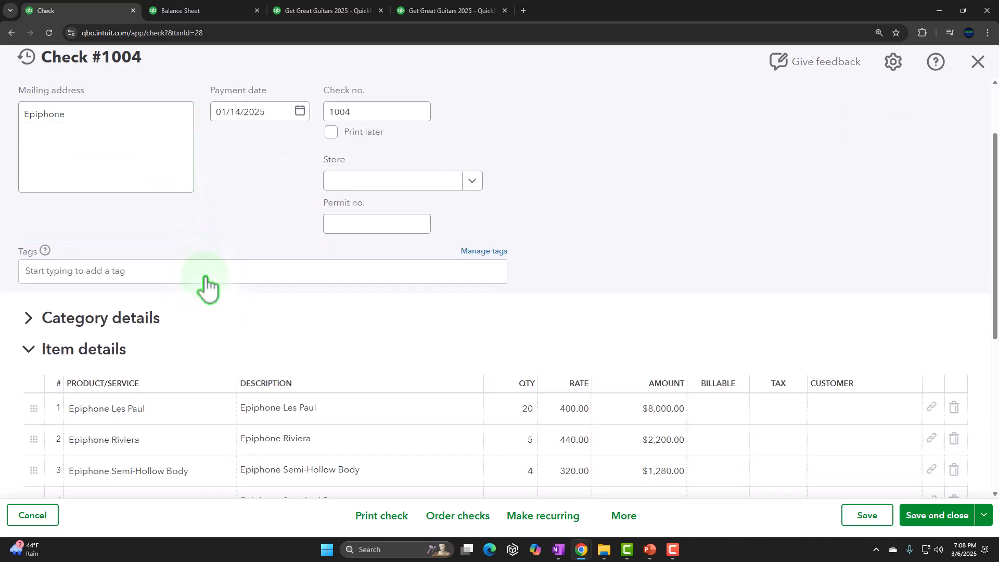
scroll(225, 372, "up", 5)
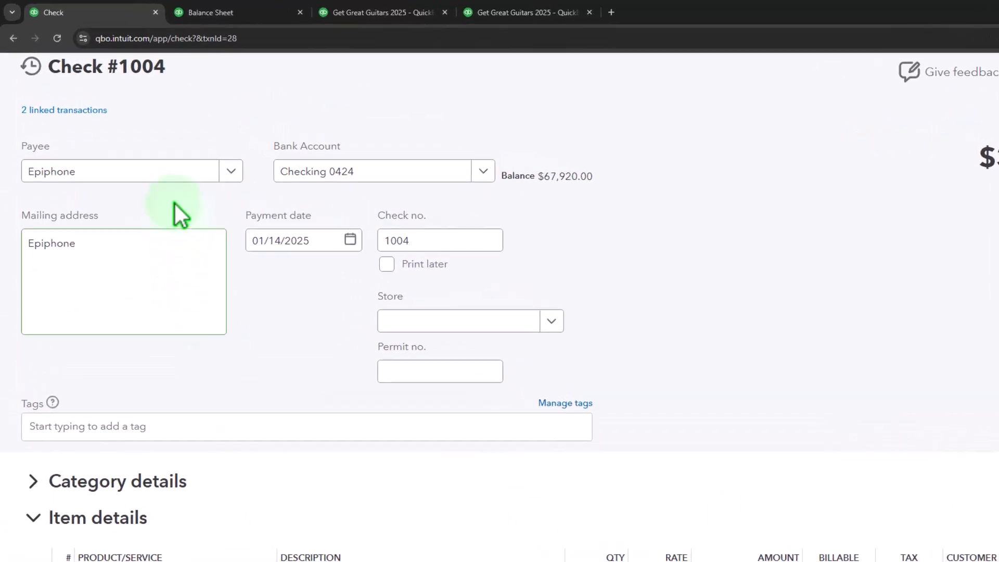
left_click(62, 97)
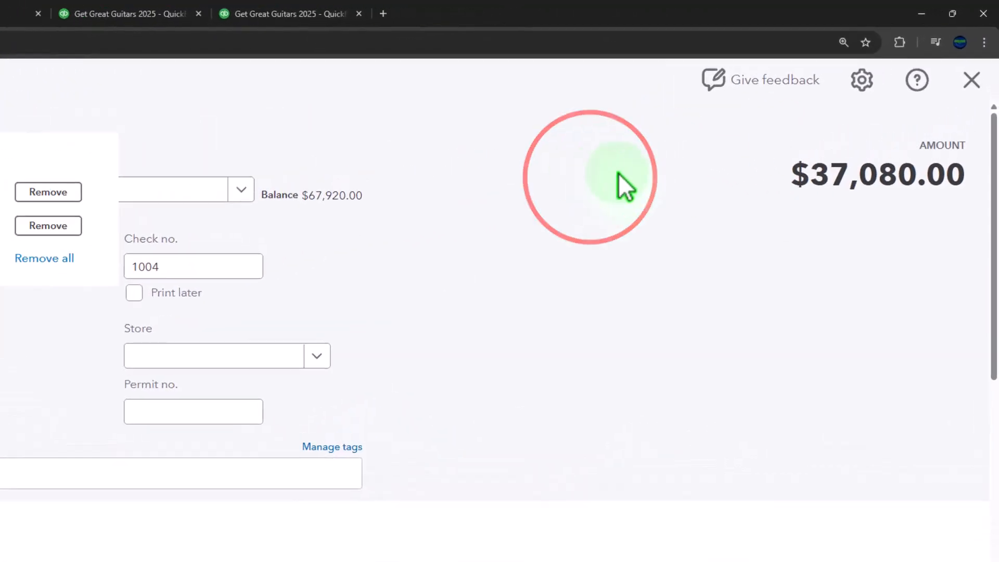
left_click(971, 79)
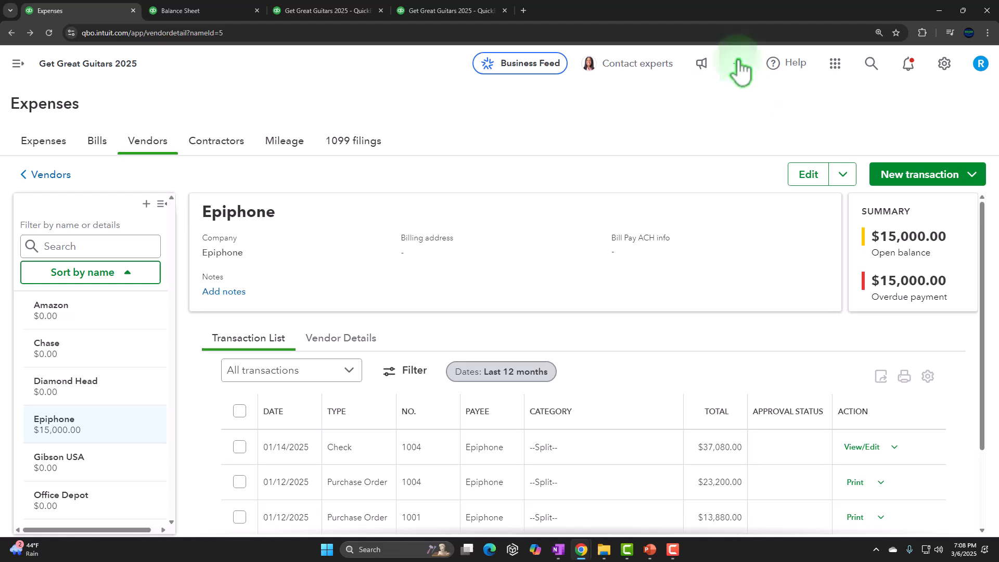
left_click(738, 62)
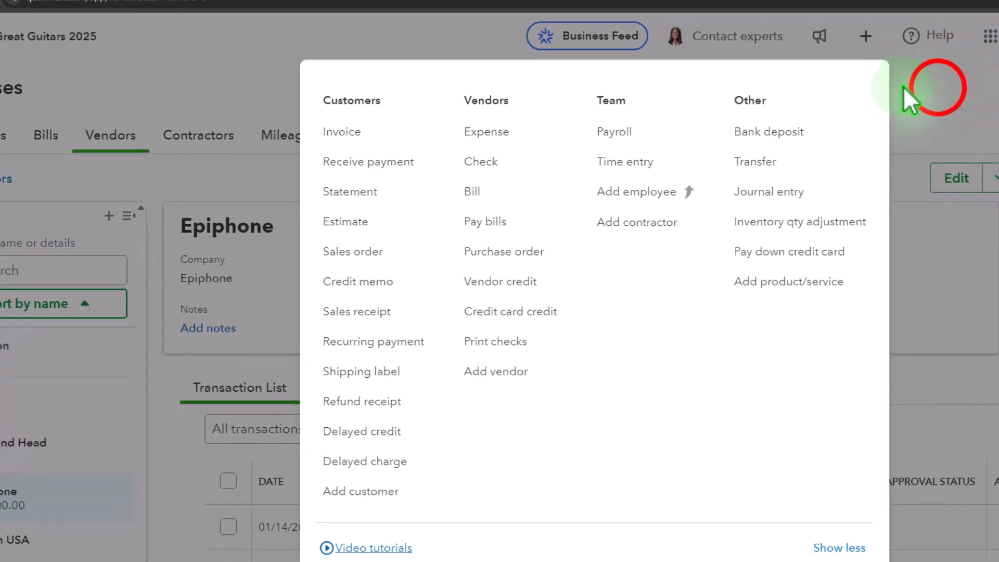
left_click(989, 76)
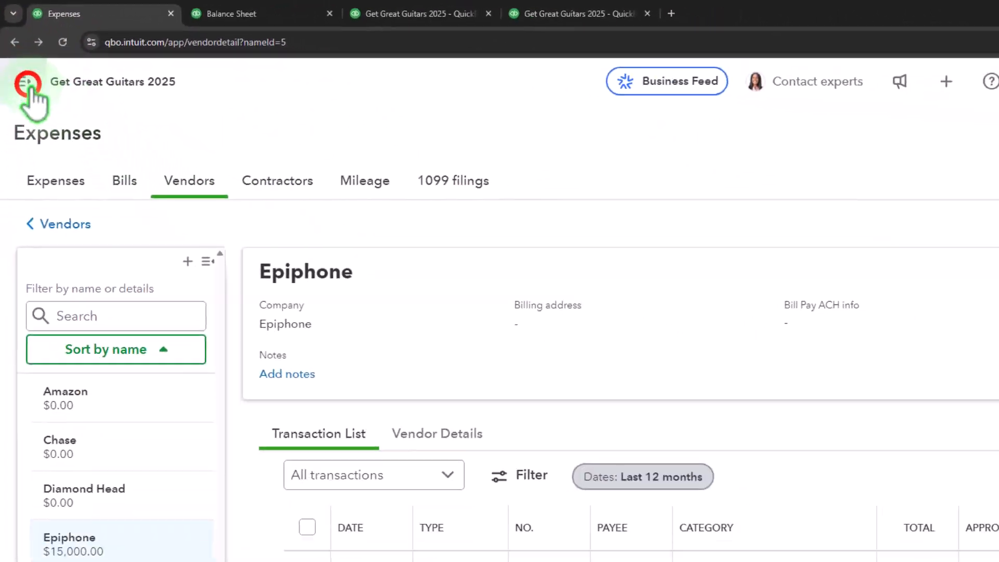
Step: Go to the Customers list in the Sales area
left_click(32, 115)
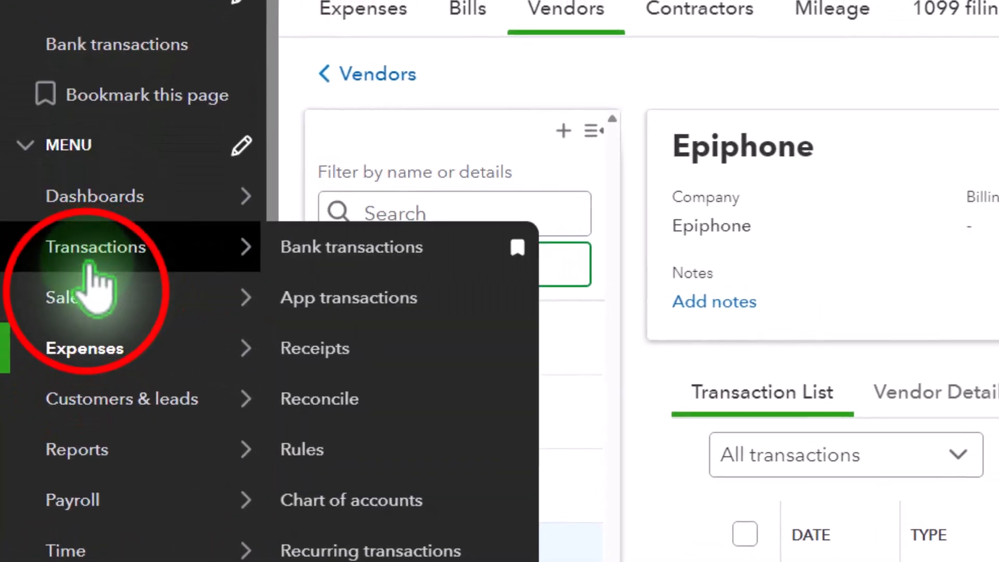
left_click(83, 307)
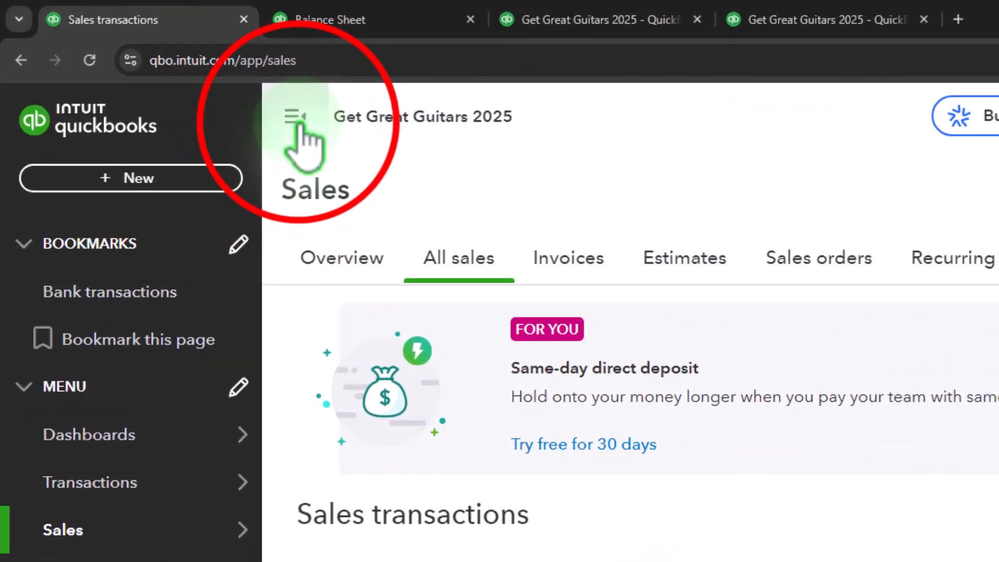
left_click(295, 117)
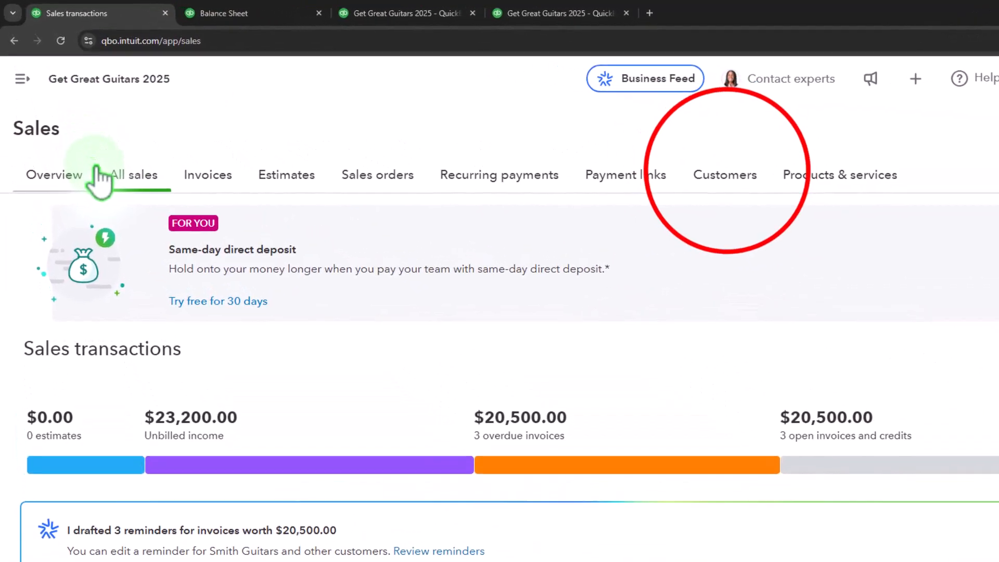
left_click(595, 144)
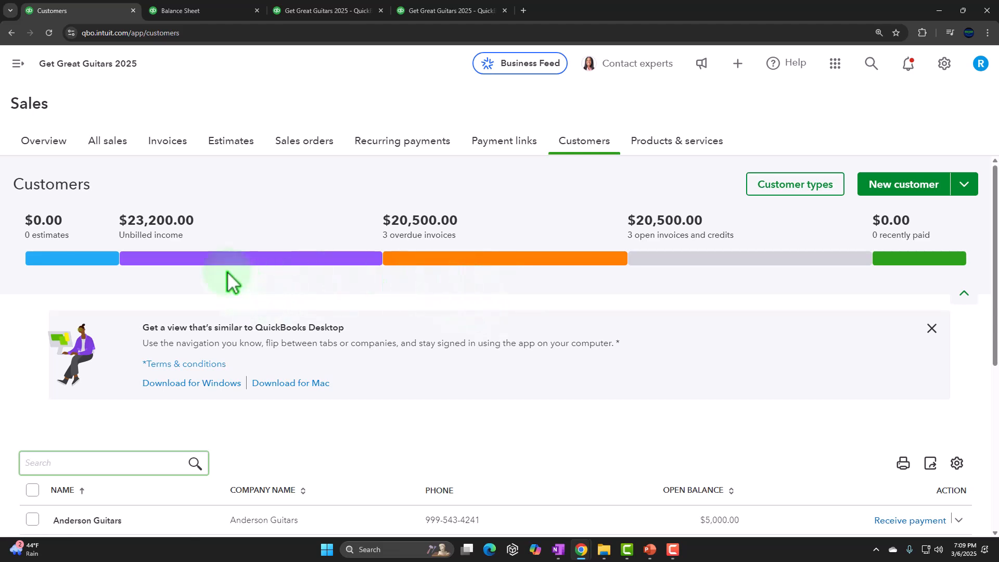
Step: Filter the customers by unbilled income and open Eric Music's transaction list to view the billable expense charges
left_click(187, 263)
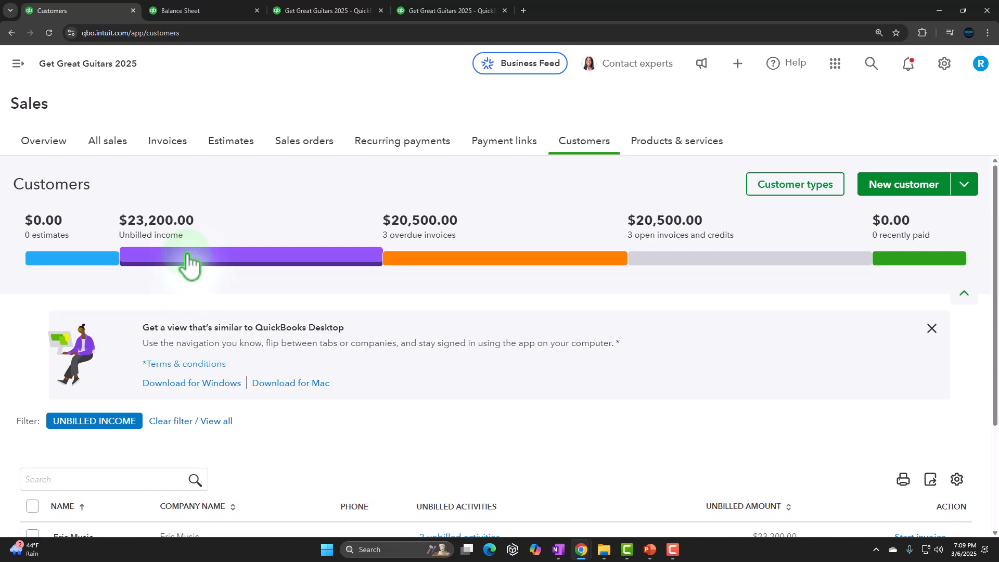
scroll(187, 263, "down", 2)
scroll(187, 262, "down", 1)
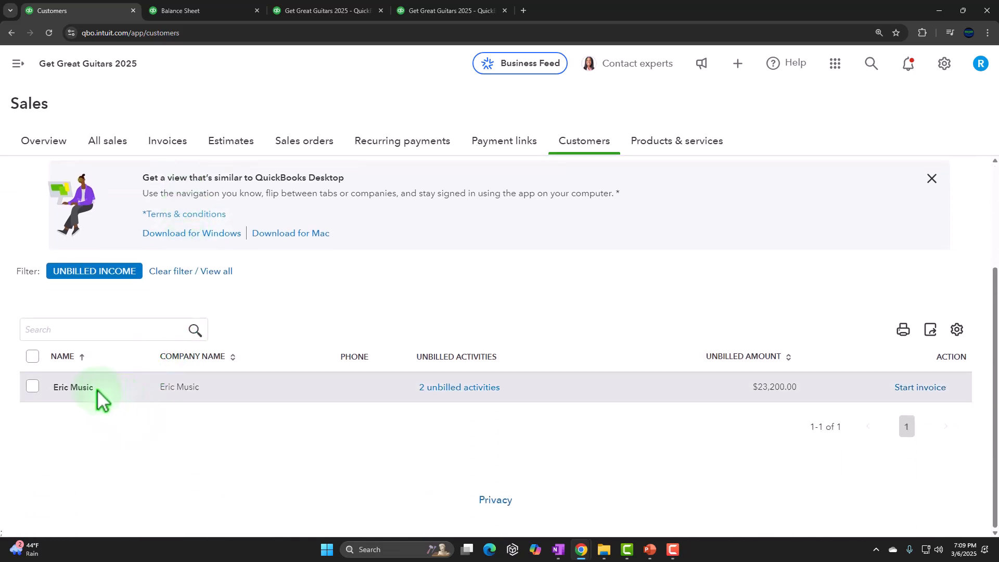
left_click(93, 390)
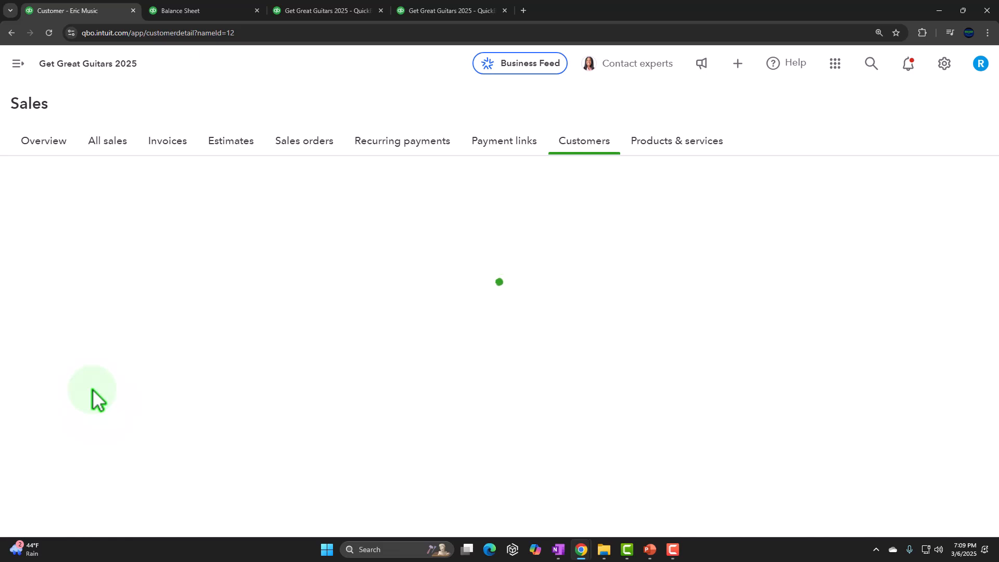
scroll(261, 361, "down", 2)
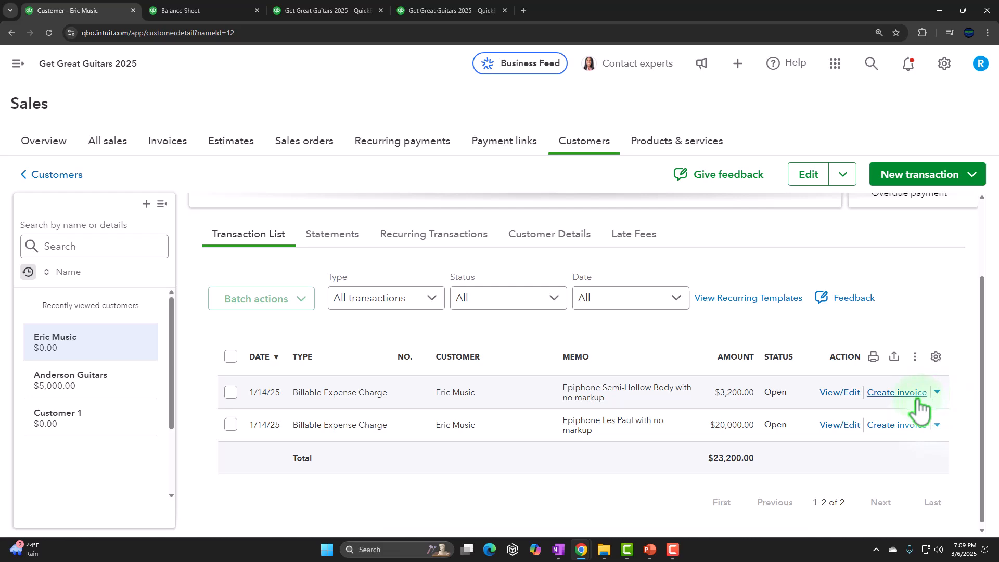
Step: Create an invoice from Eric Music's Epiphone Semi-Hollow Body billable expense charge and dismiss the suggested transactions
left_click(916, 396)
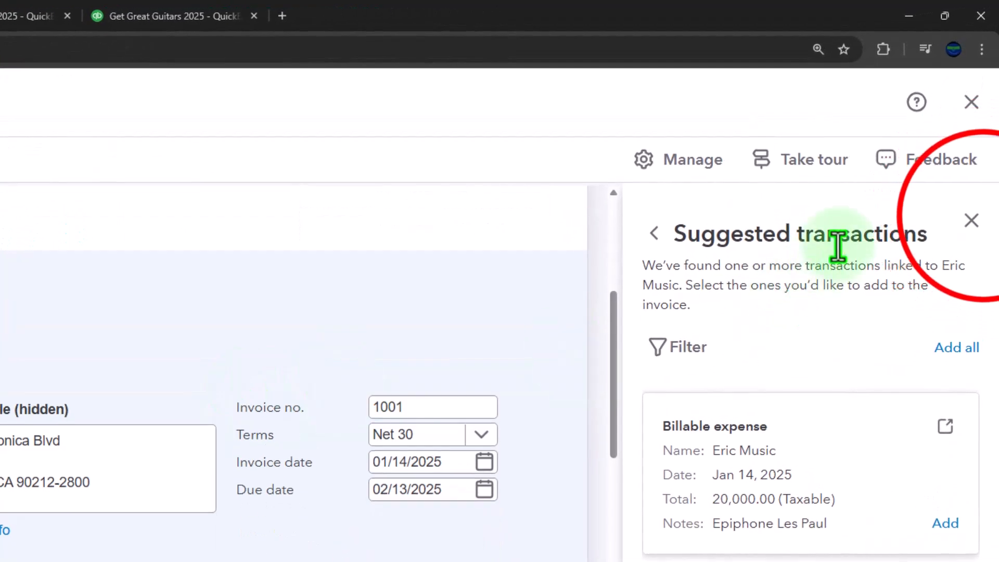
left_click(970, 220)
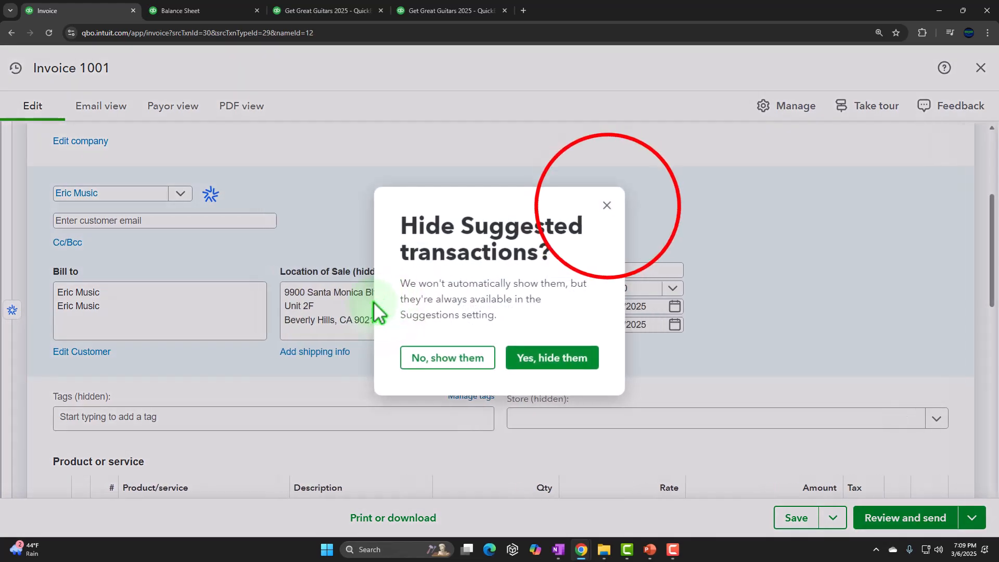
left_click(605, 205)
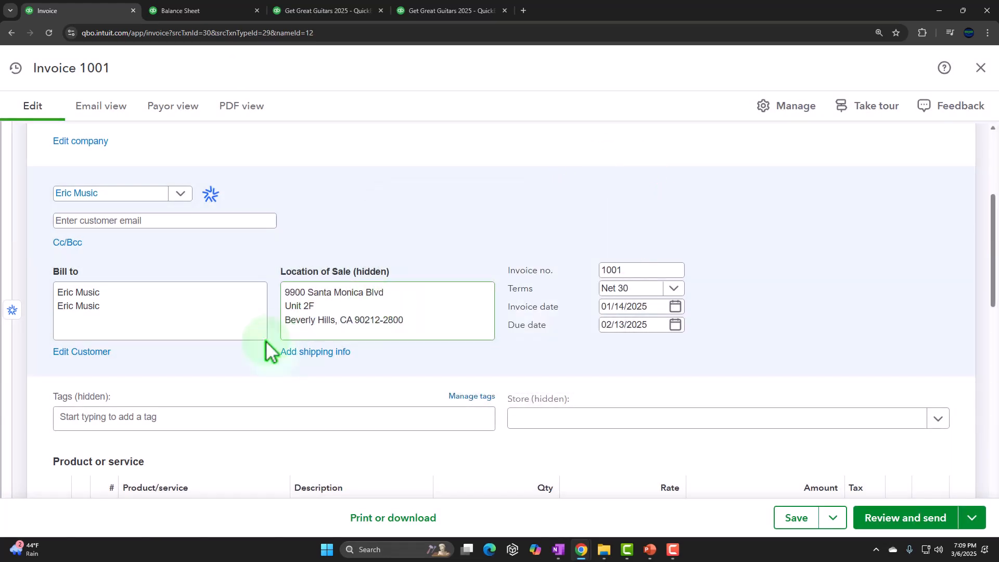
scroll(266, 341, "down", 3)
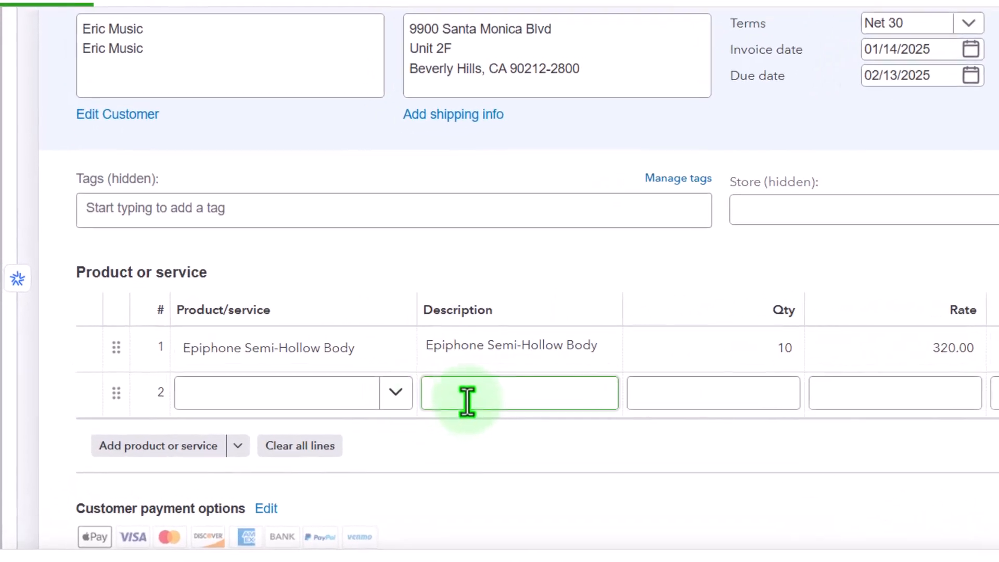
Step: Try to find the Epiphone Semi-Hollow Body for the invoice's second line by searching the products for "epiphone s"
left_click(260, 396)
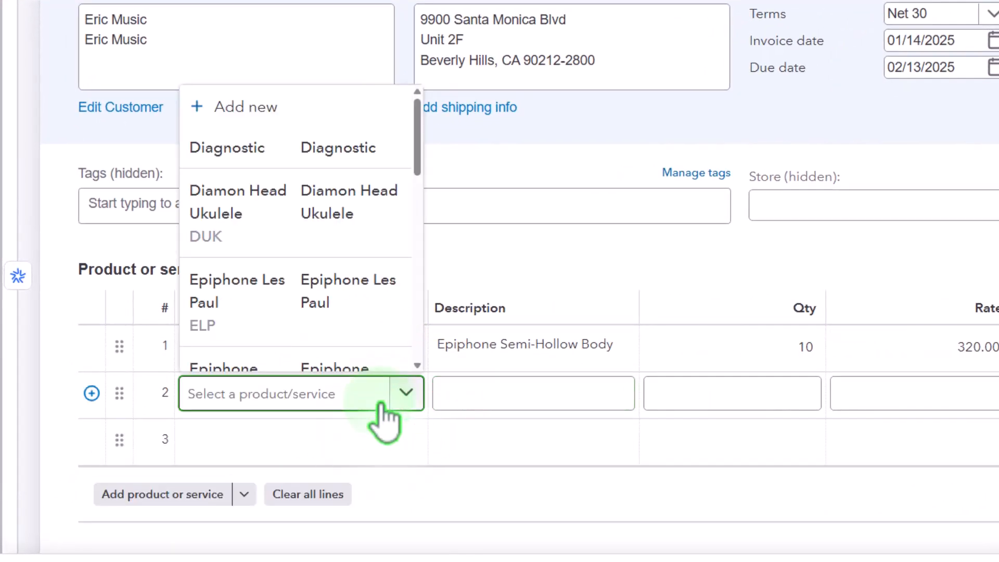
type("ep")
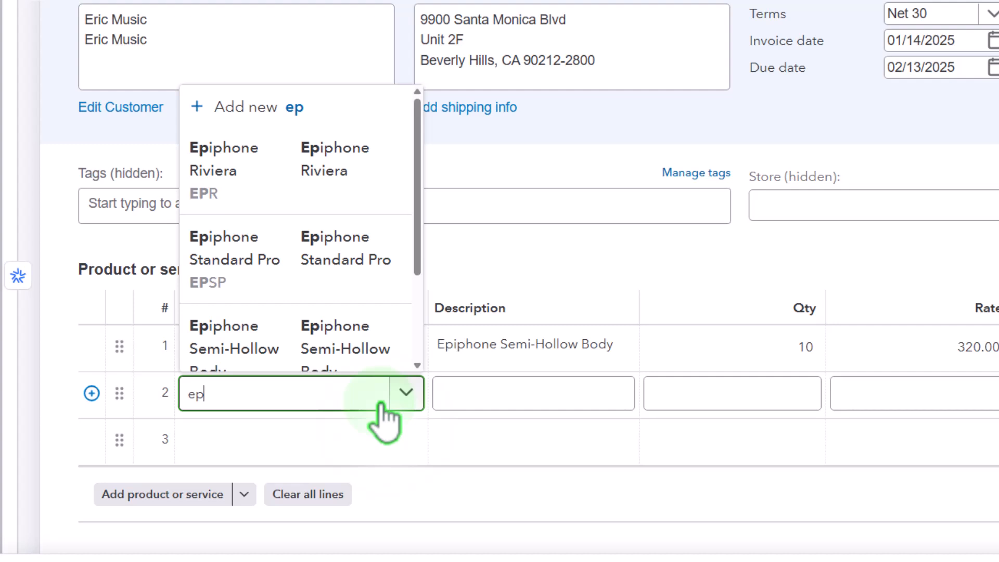
left_click(404, 388)
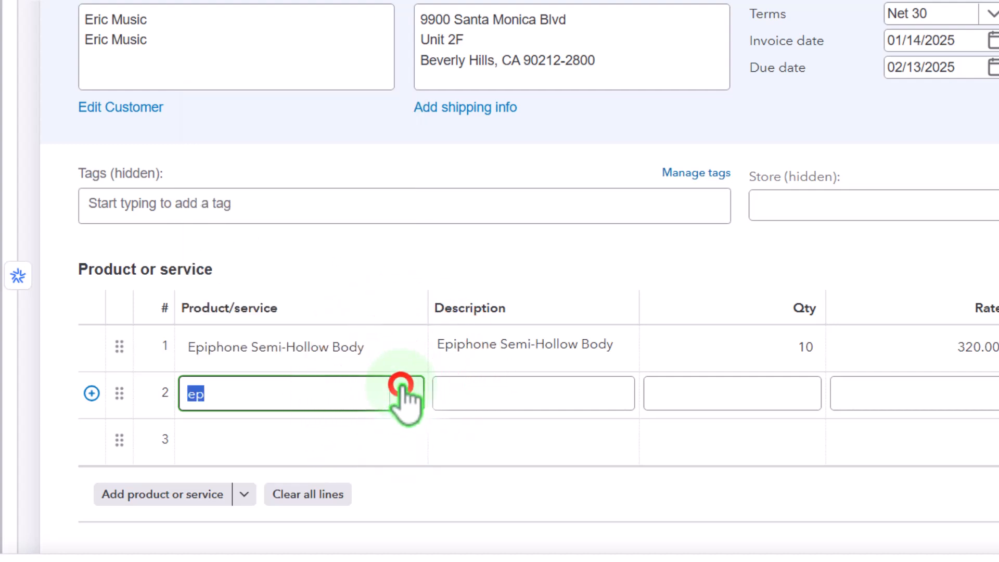
left_click(403, 387)
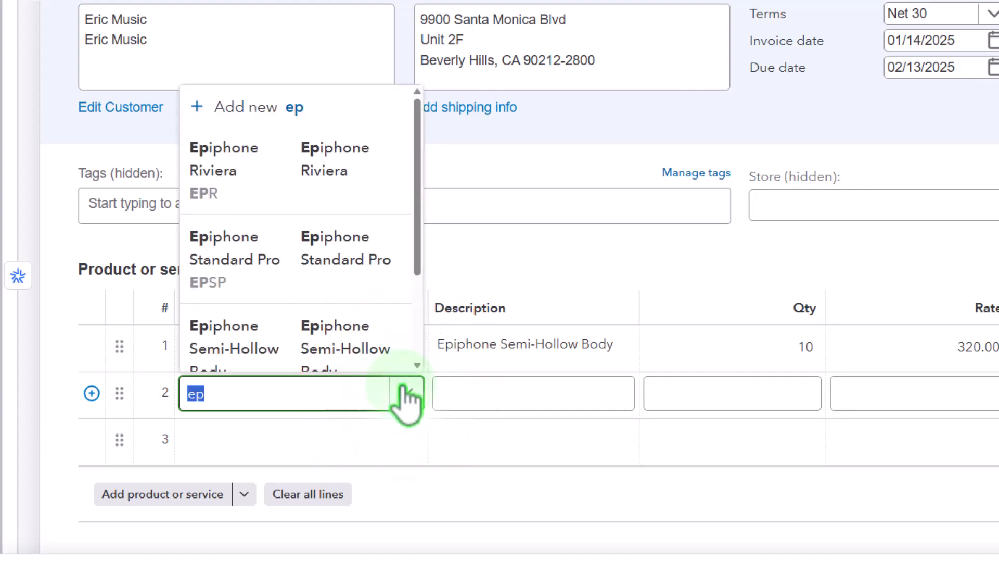
left_click(296, 398)
type("ip")
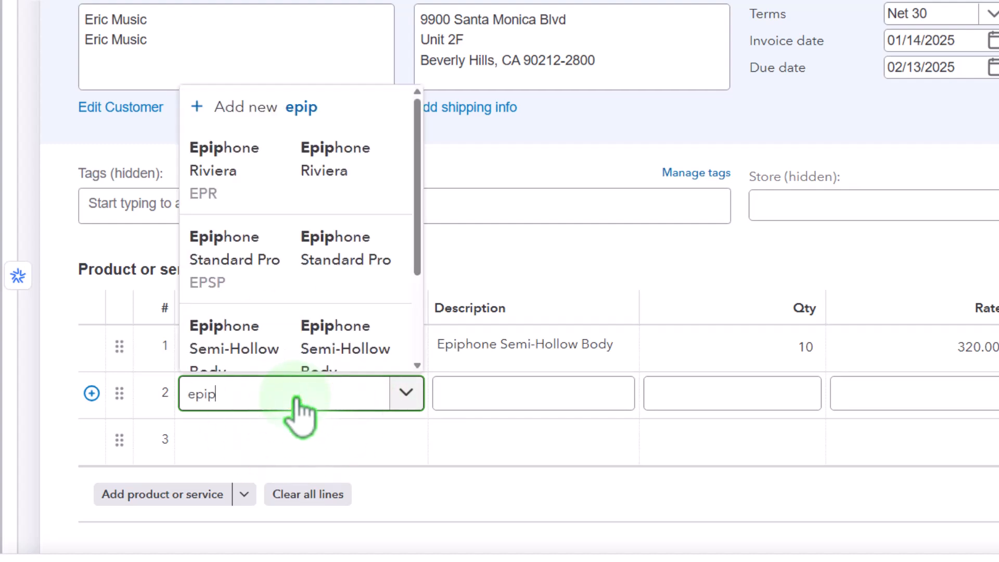
type("hone s")
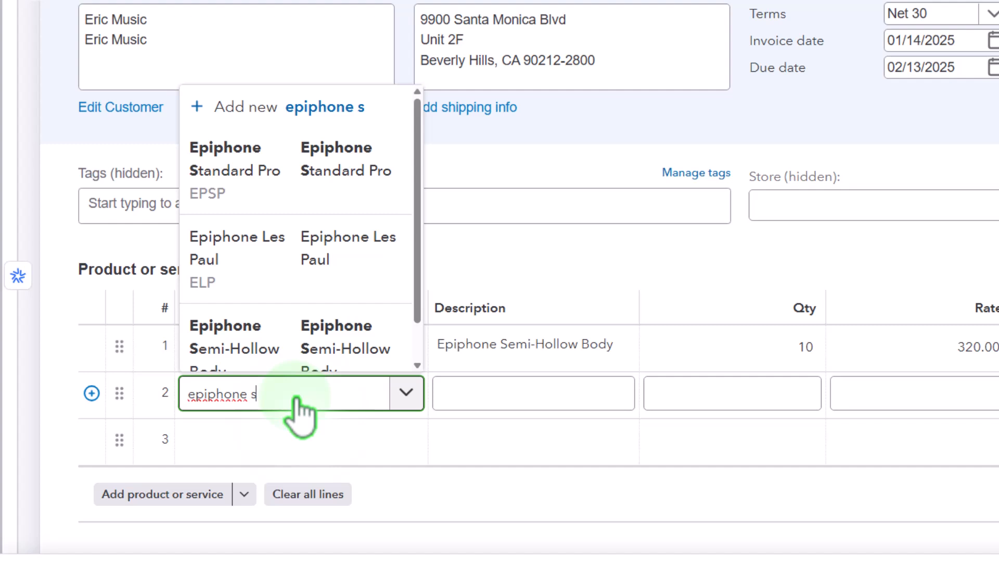
type("i")
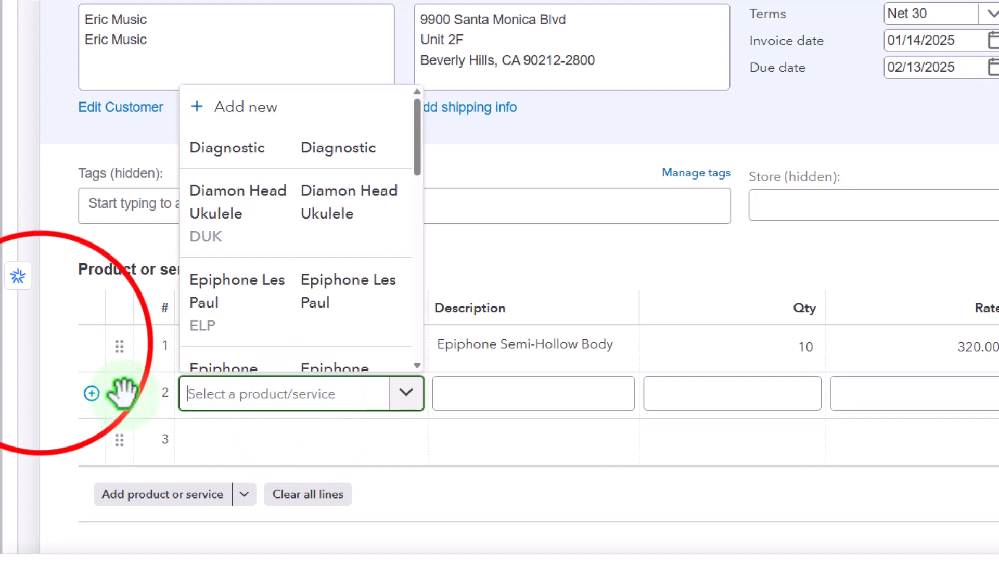
Step: Add Epiphone Semi-Hollow Body as the invoice's second line, using the product name copied from the first line
left_click(289, 318)
left_click(373, 346)
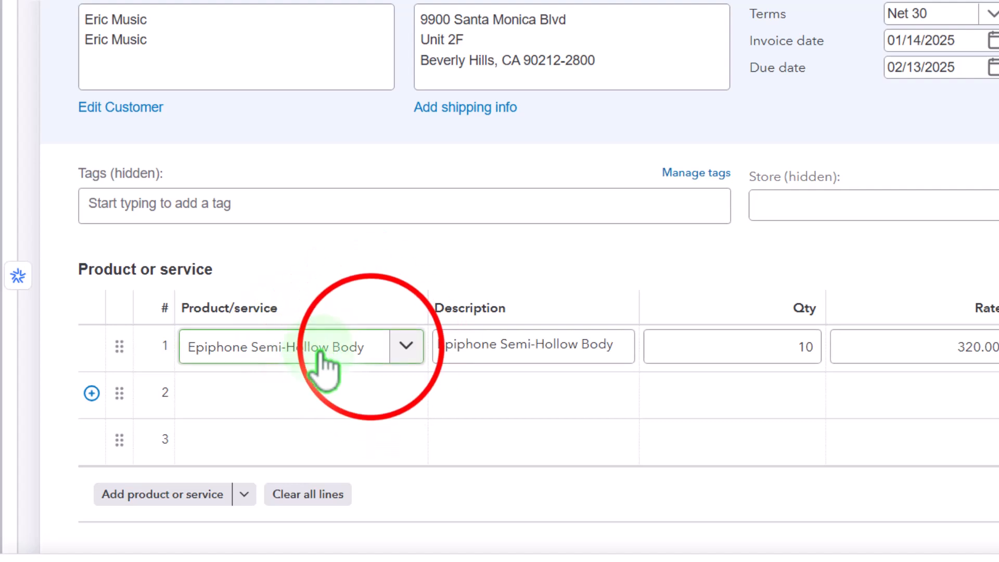
left_click_drag(370, 346, 201, 355)
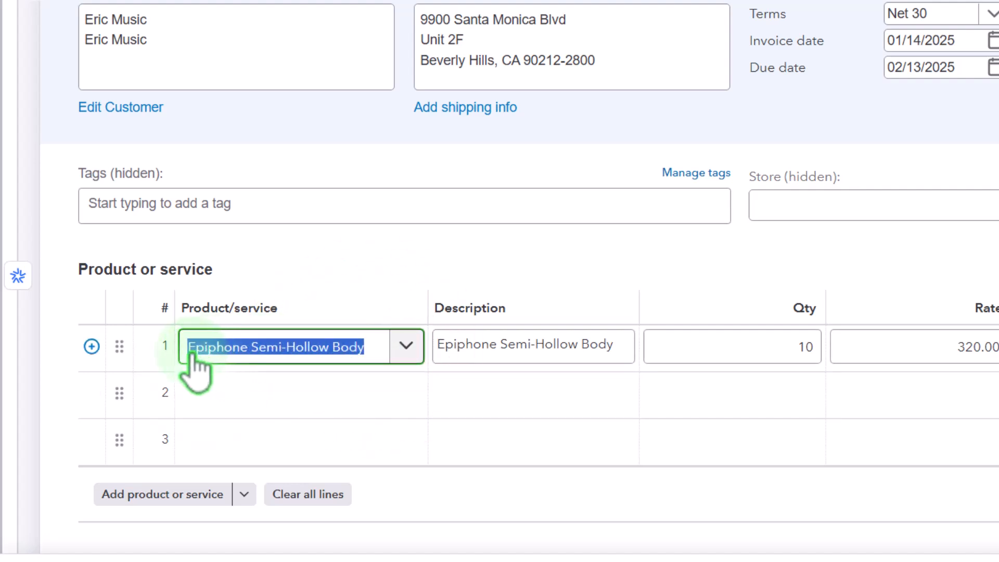
key("ctrl+c")
left_click(225, 393)
key("ctrl+v")
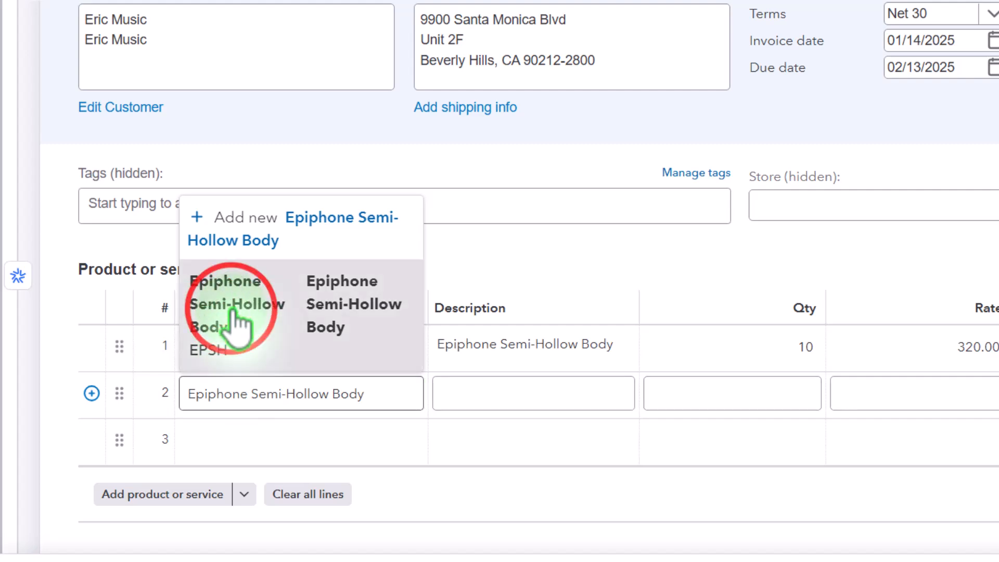
left_click(234, 314)
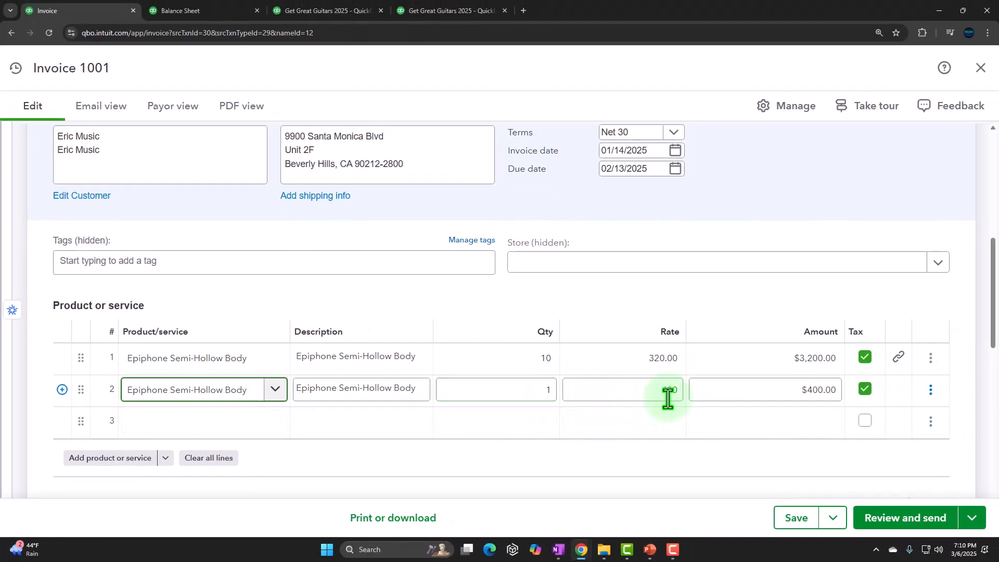
Step: Compare the rates of the two Epiphone Semi-Hollow Body lines and leave Invoice 1001 without saving
left_click(989, 405)
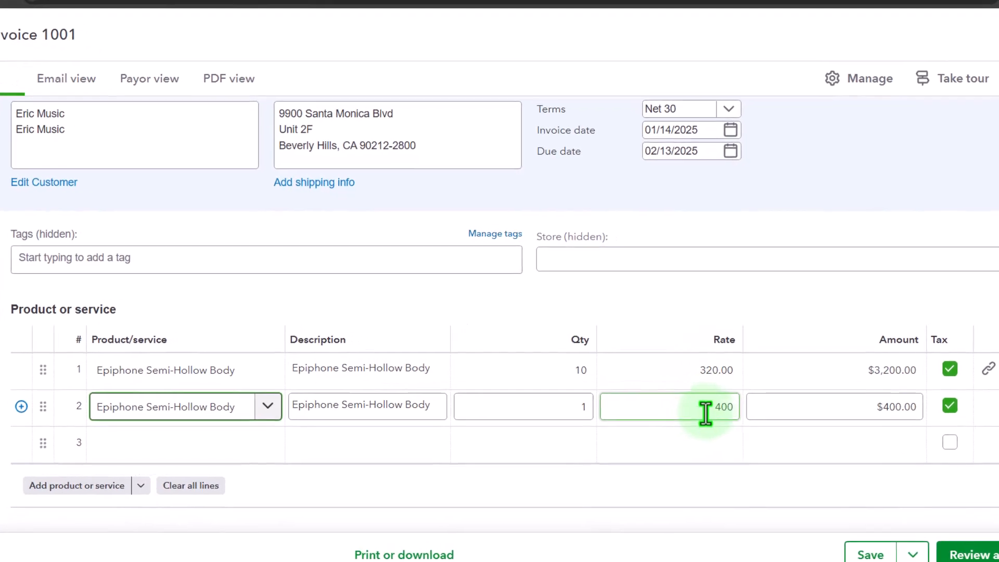
left_click(663, 439)
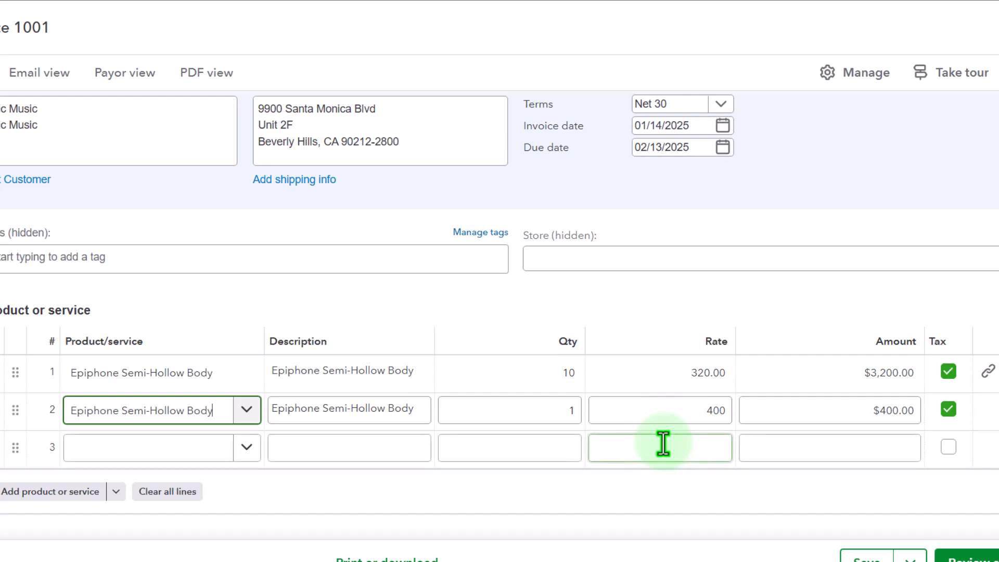
left_click(626, 418)
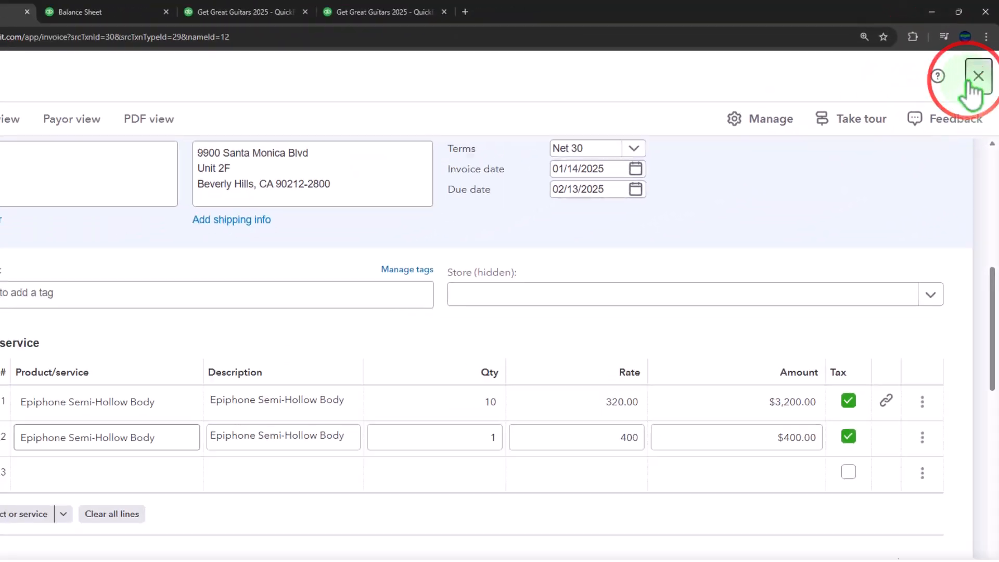
left_click(974, 79)
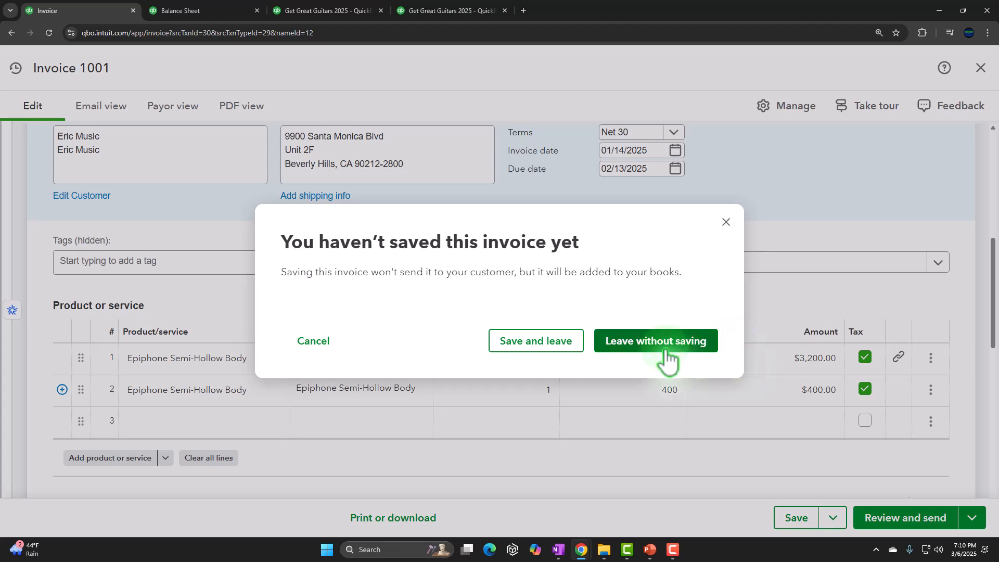
left_click(654, 344)
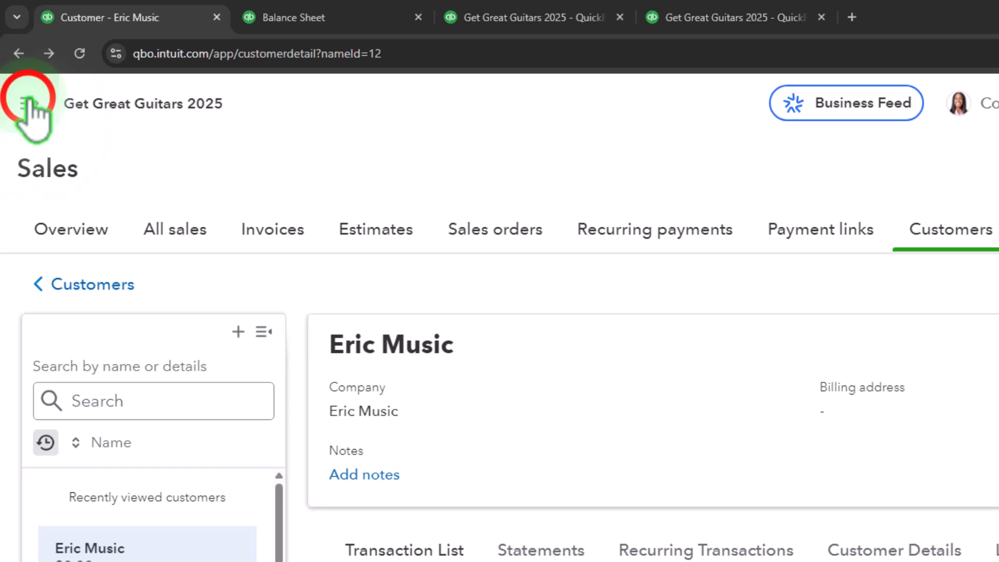
Step: Filter the purchase orders in the expense transactions by the Open status
left_click(26, 104)
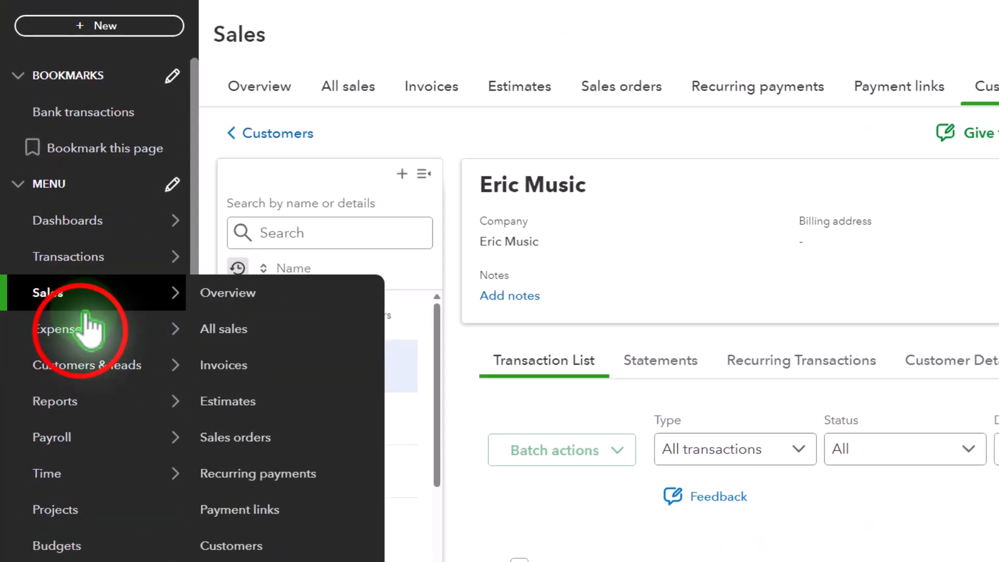
left_click(86, 336)
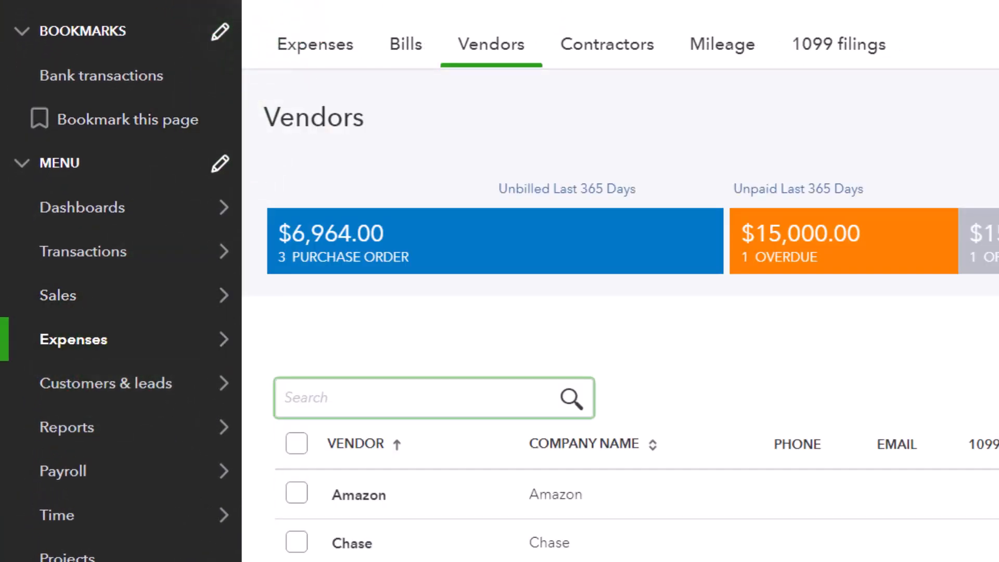
left_click(255, 1)
left_click(315, 45)
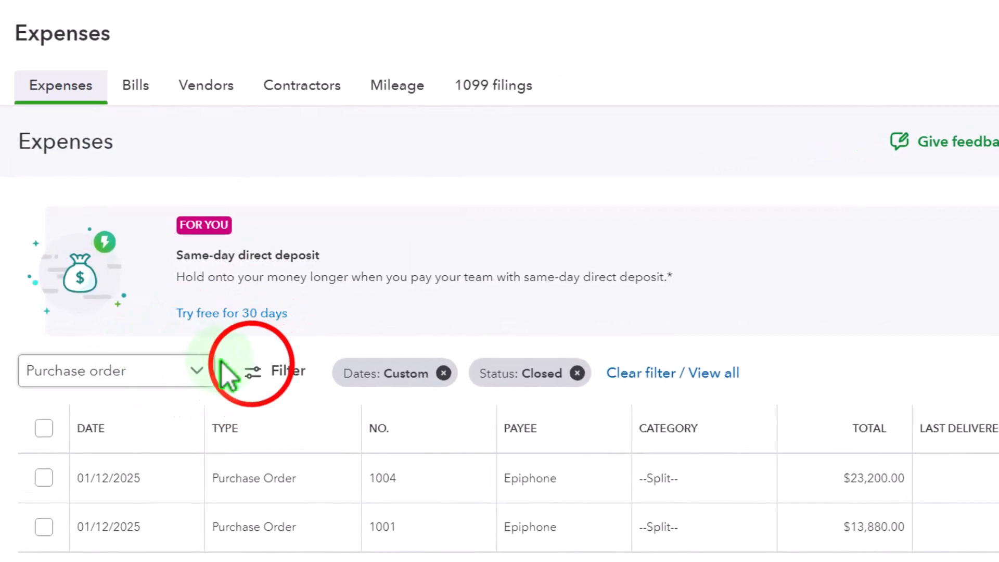
left_click(223, 367)
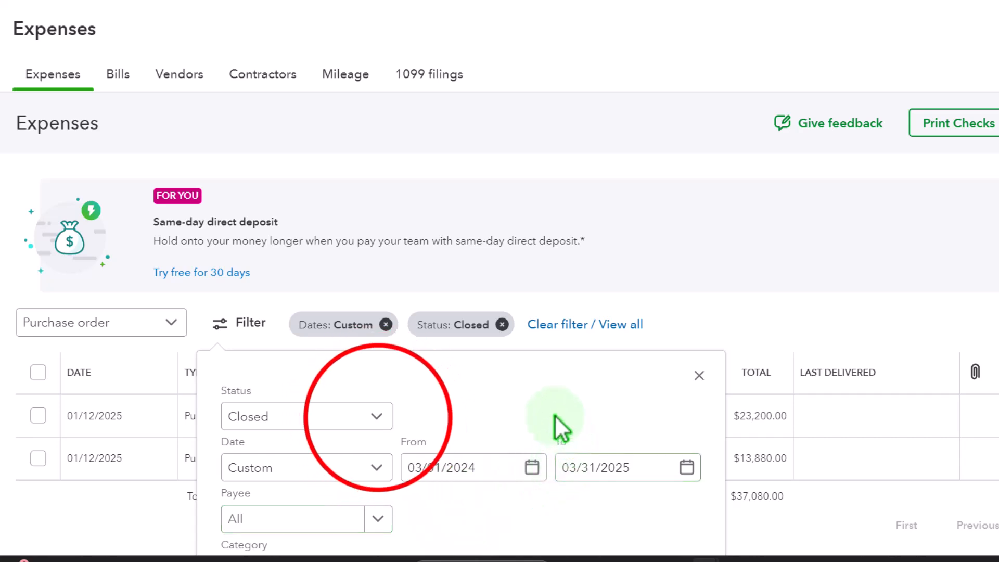
left_click(375, 417)
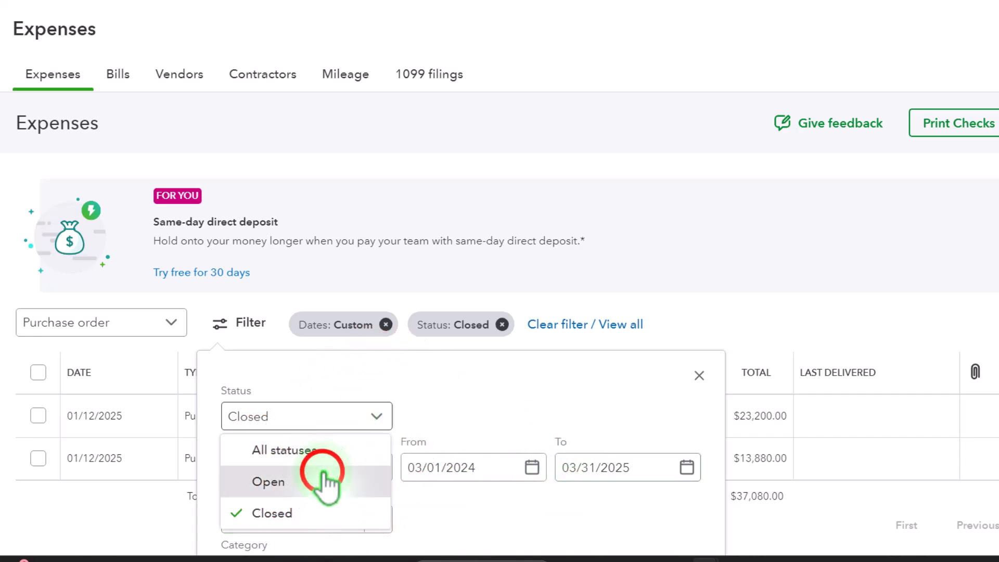
left_click(323, 474)
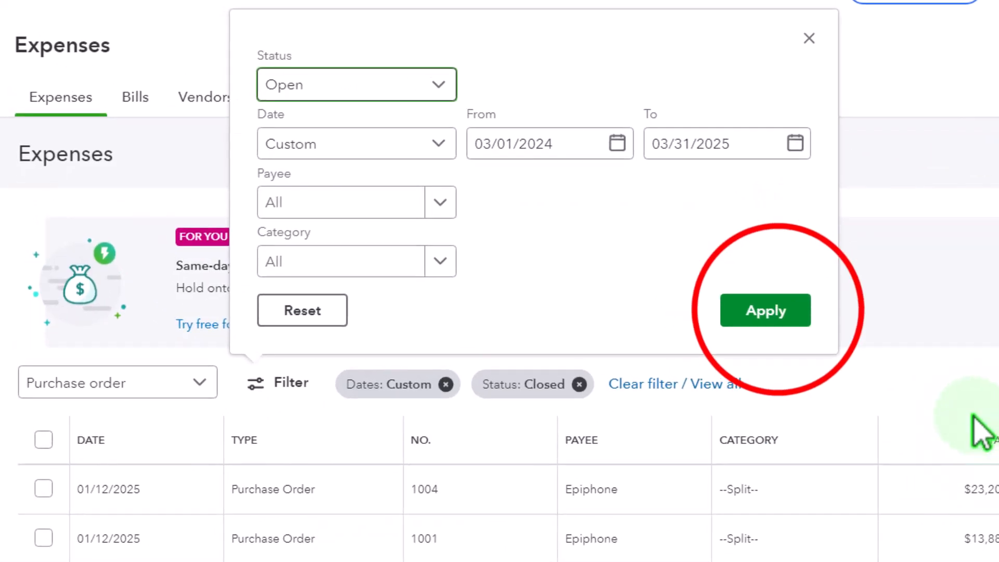
left_click(776, 312)
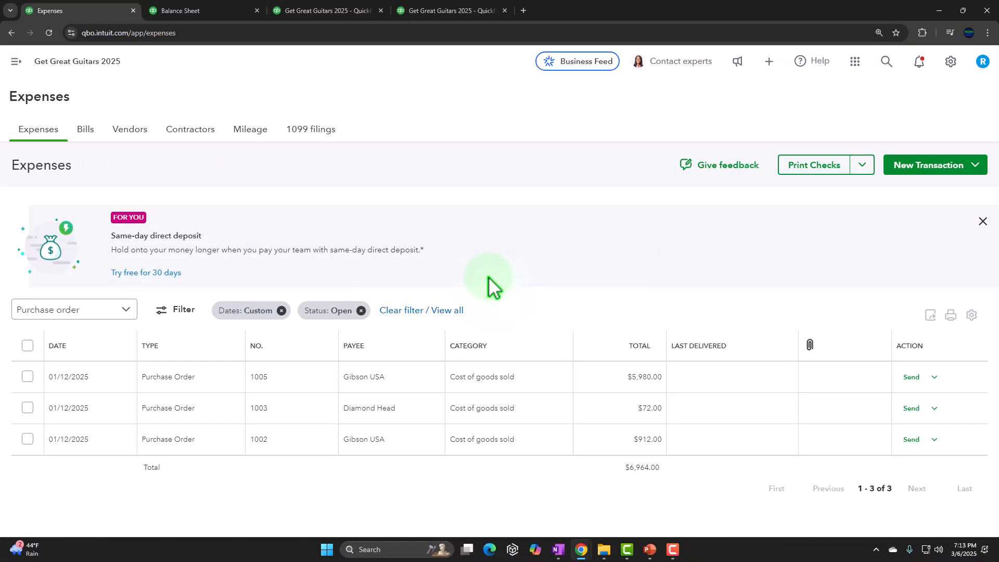
key("ctrl+plus")
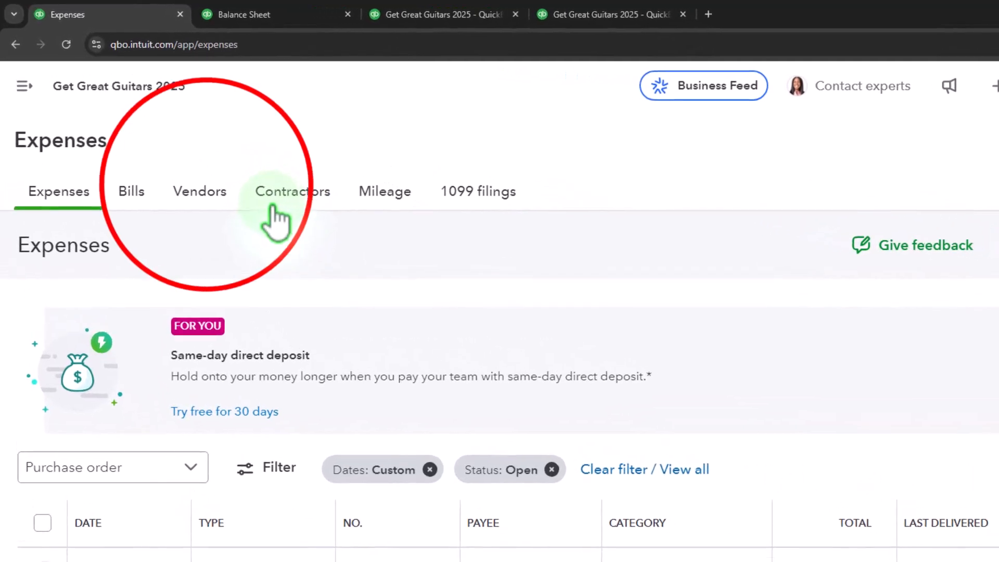
Step: List the vendors with open purchase orders and open Gibson USA's transaction list
left_click(206, 197)
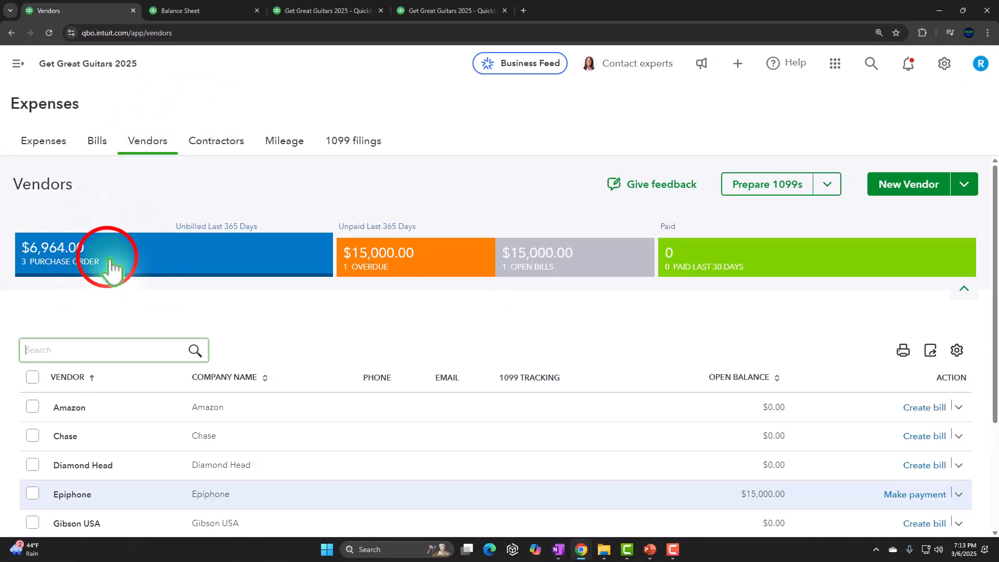
left_click(110, 267)
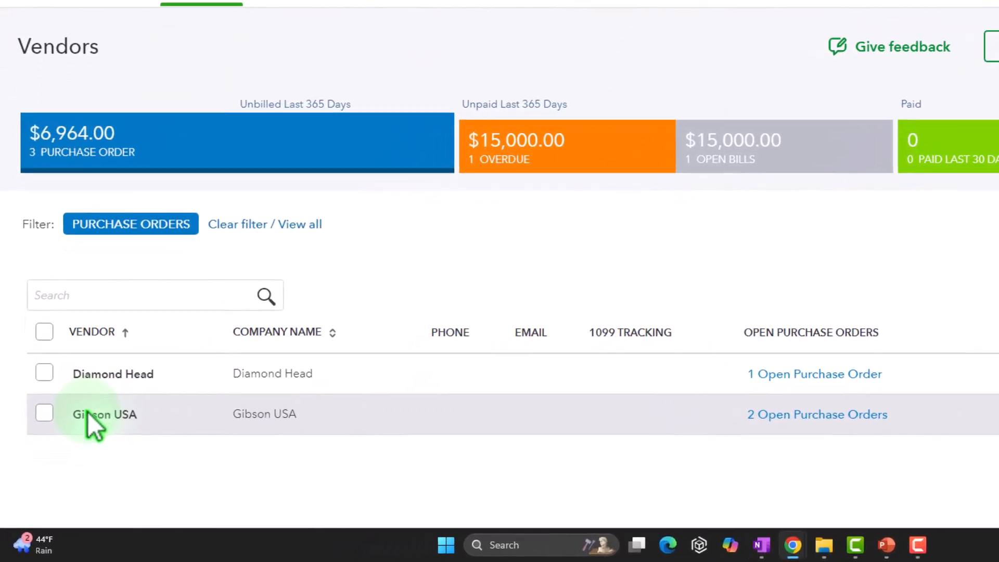
left_click(89, 414)
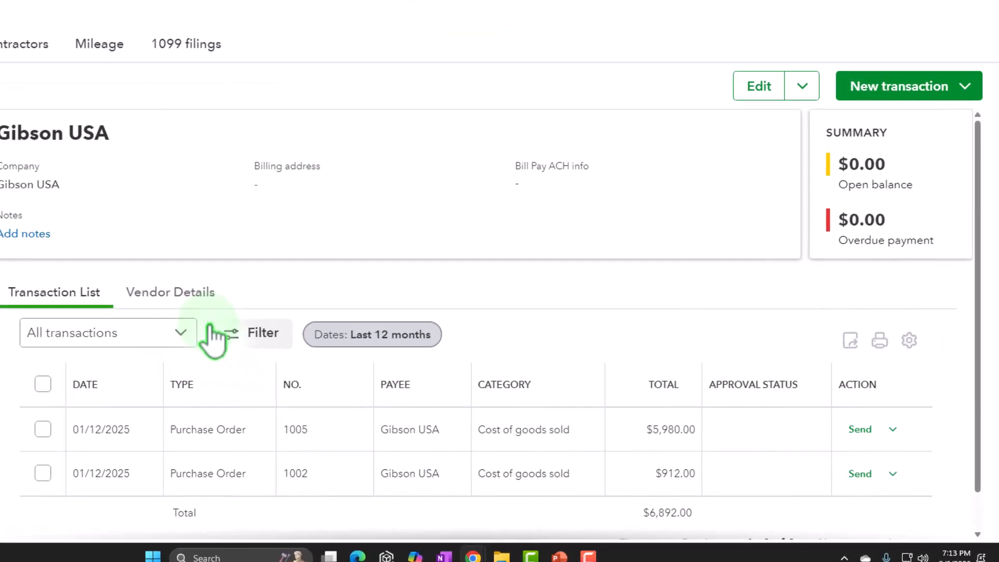
Step: Examine the actions offered for Gibson USA's purchase order 1005 and for both purchase orders selected together, leaving them unselected
left_click(892, 429)
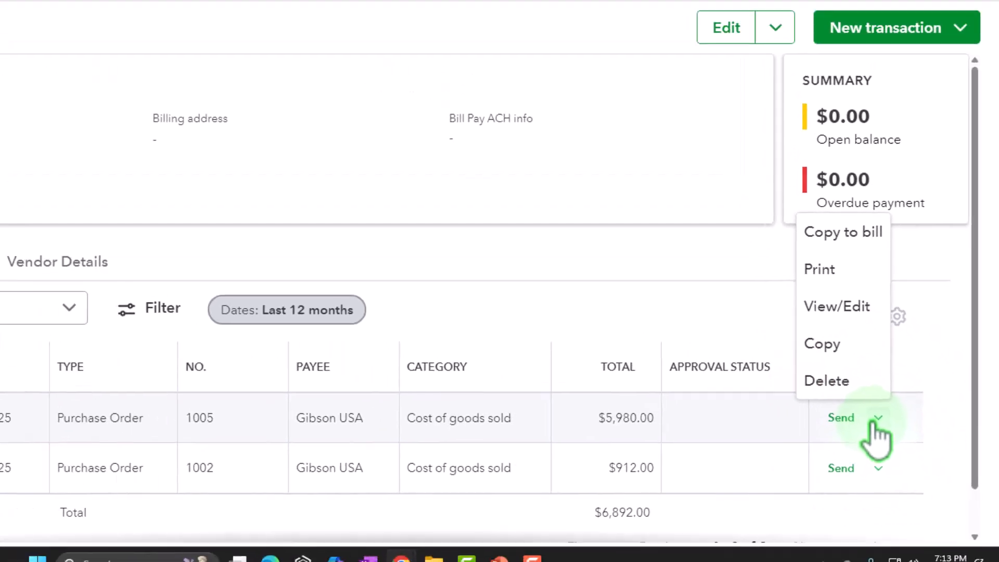
left_click(241, 446)
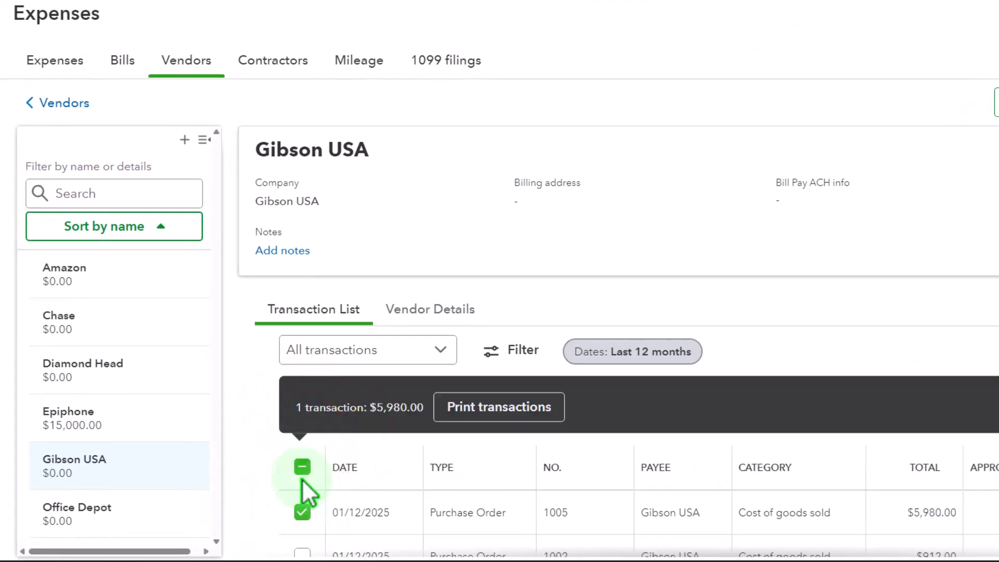
scroll(306, 500, "down", 2)
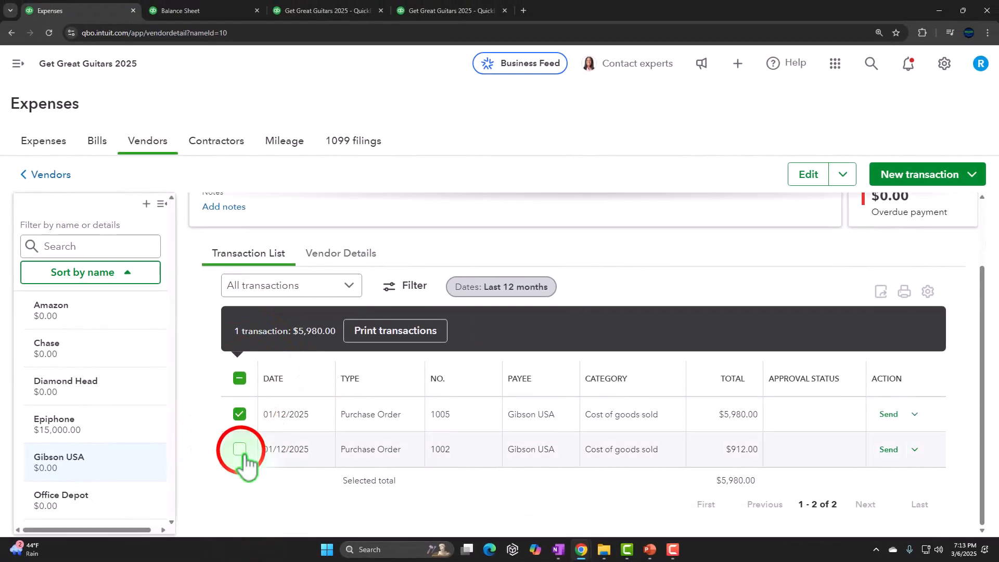
left_click(240, 449)
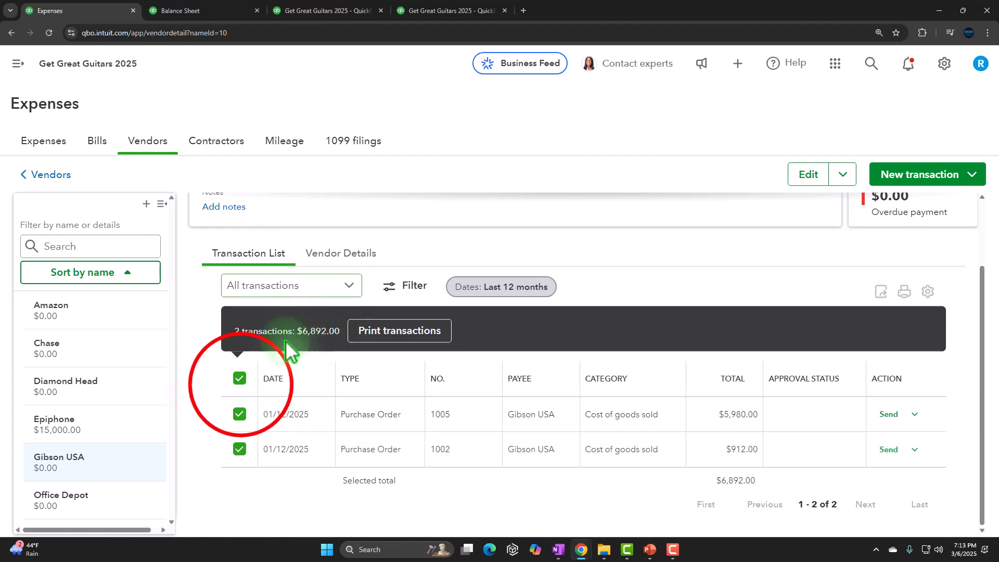
left_click(240, 385)
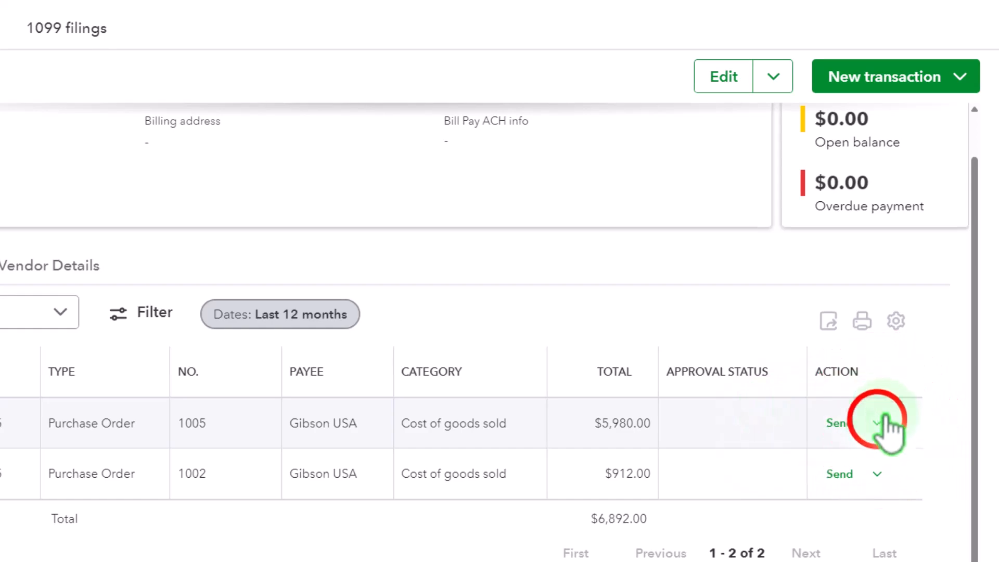
left_click(915, 414)
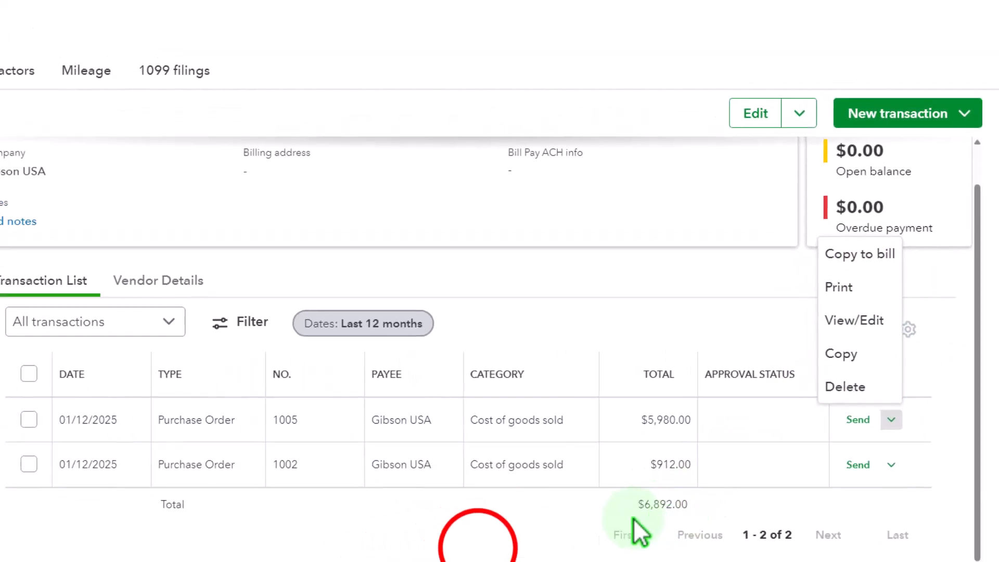
left_click(591, 514)
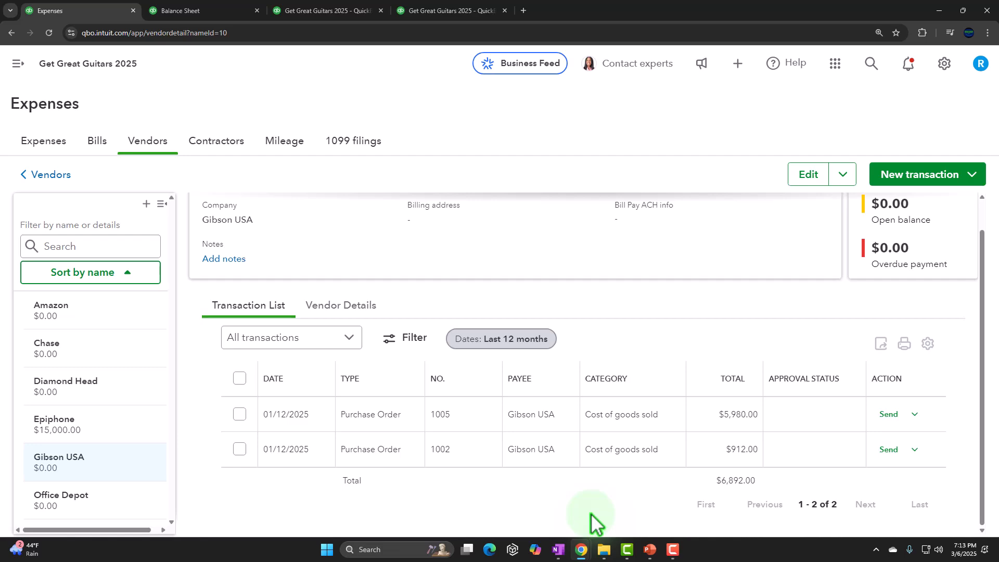
Step: Create a check with Gibson USA as payee and add all of its open purchase orders to it
left_click(738, 64)
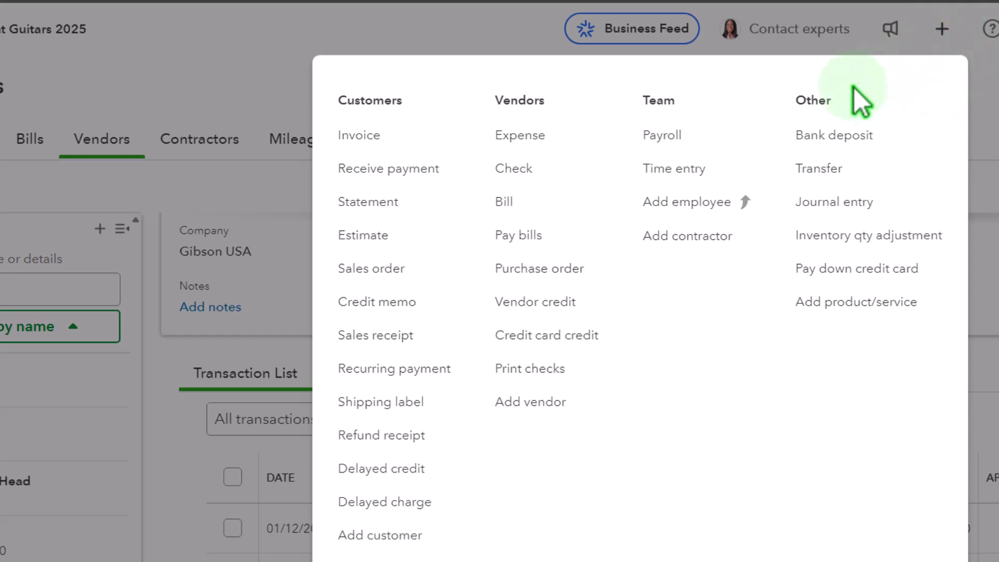
left_click(575, 156)
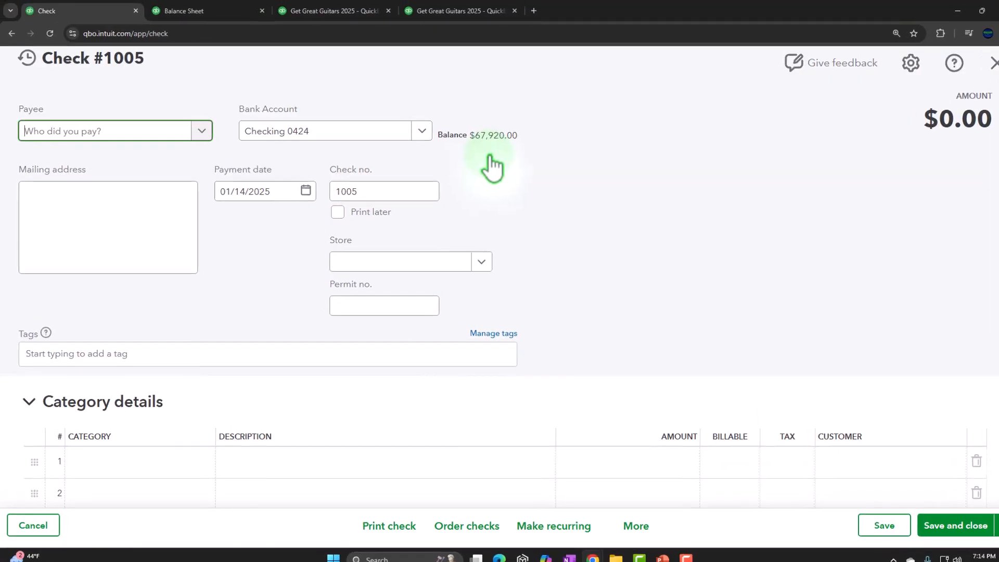
type("Gib")
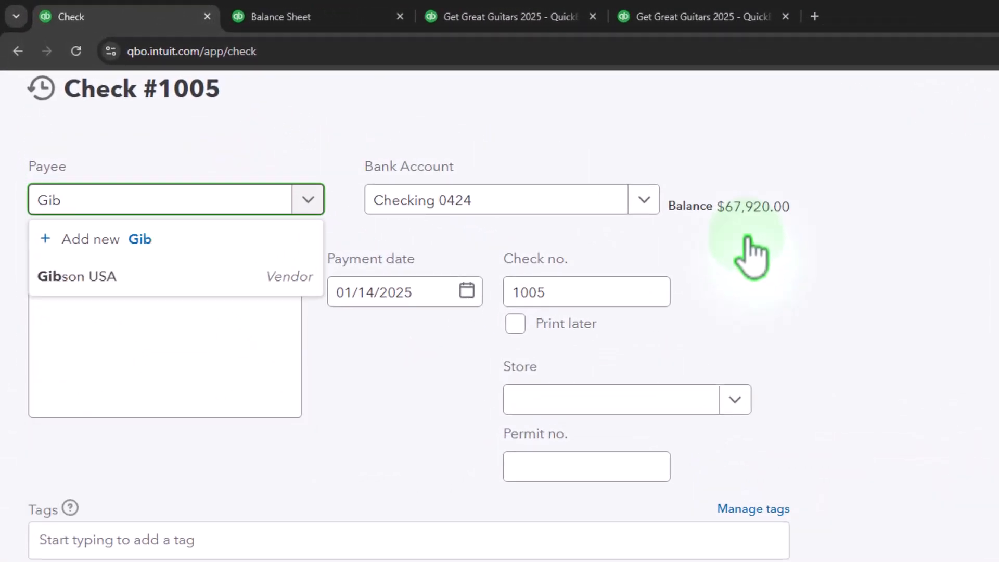
key("Down")
key("Tab")
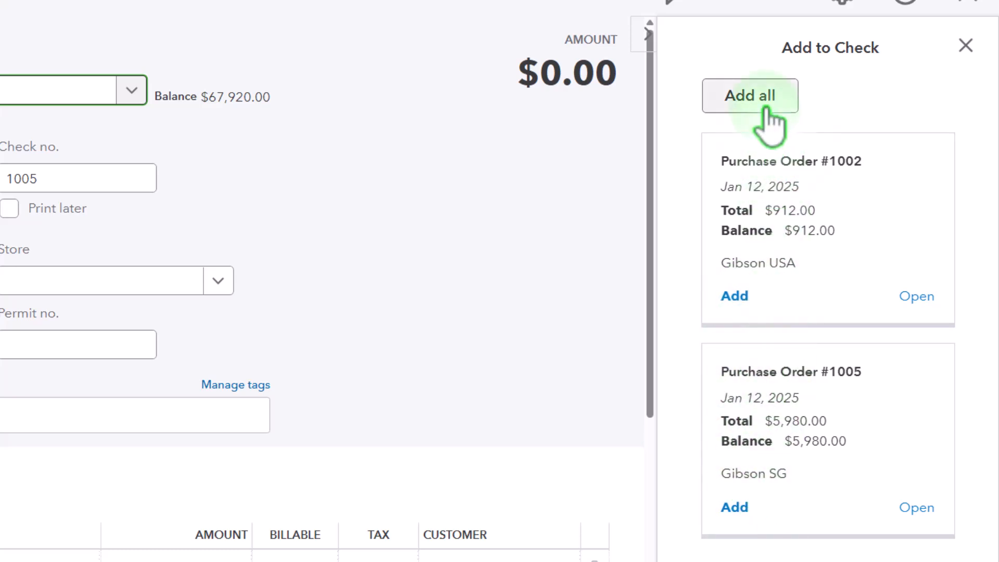
left_click(764, 107)
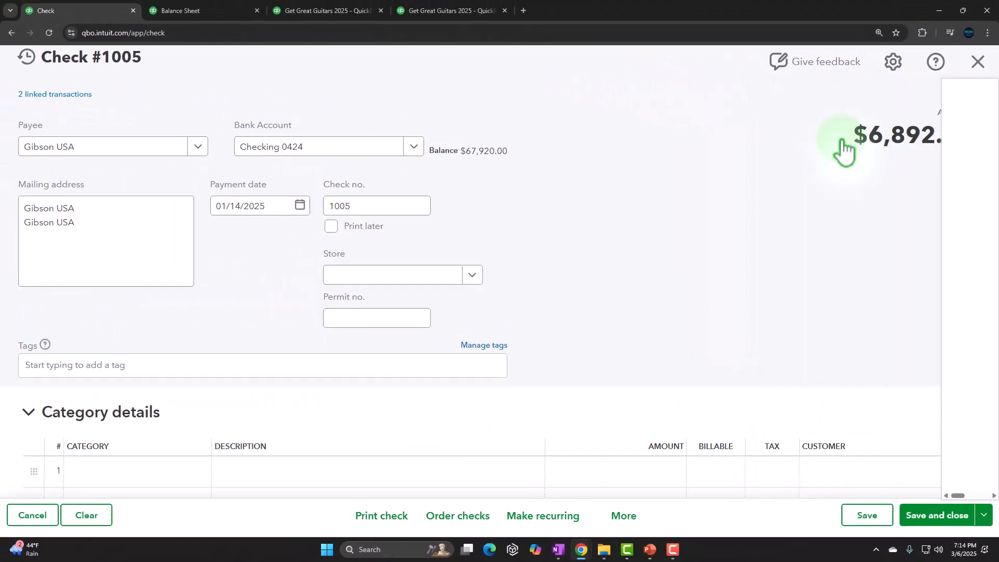
Step: Set the check's payment date to 01/15/2025, keeping Checking 0424 as the bank account and 1005 as the check number
left_click(120, 150)
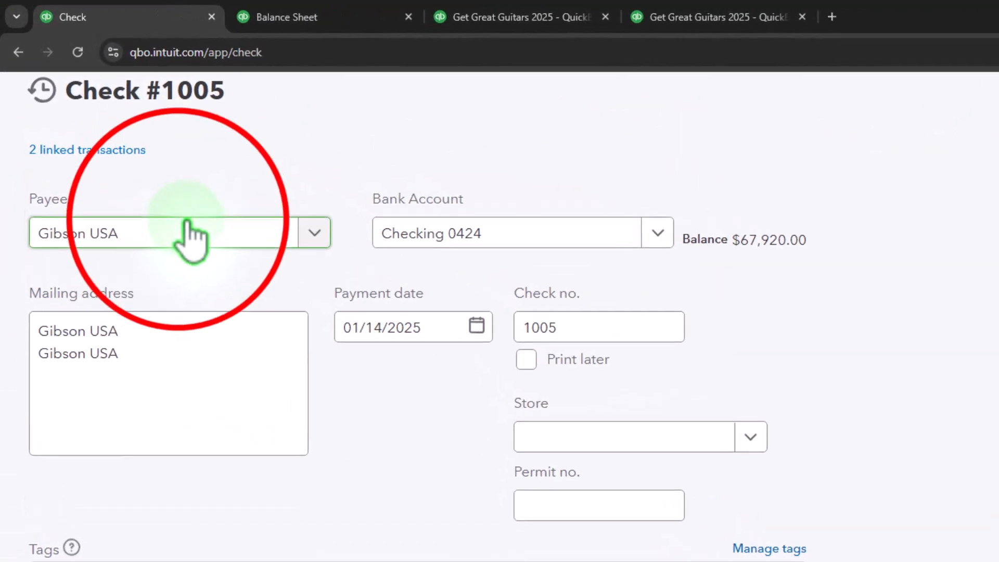
key("Tab")
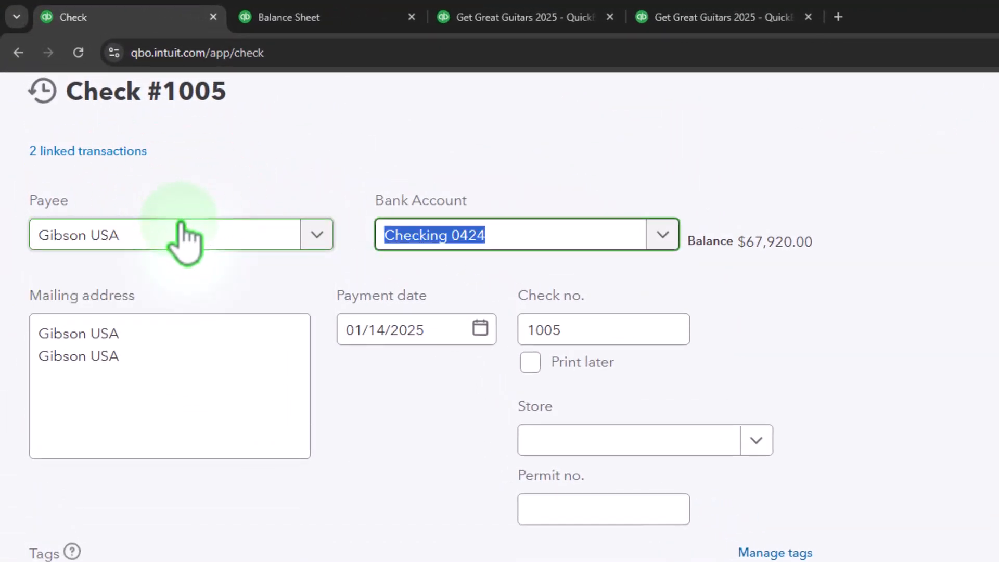
key("Tab")
key("Tab")
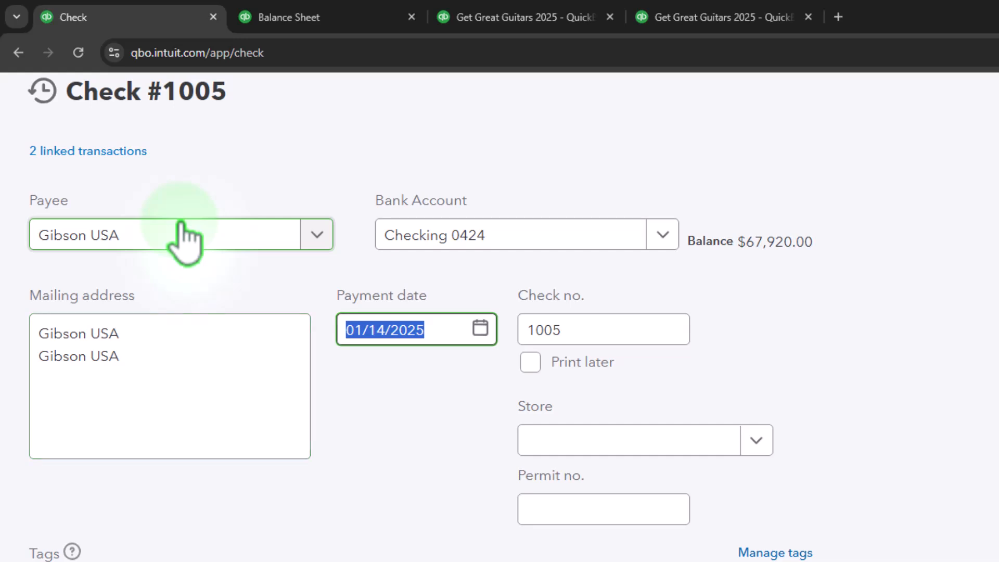
key("Tab")
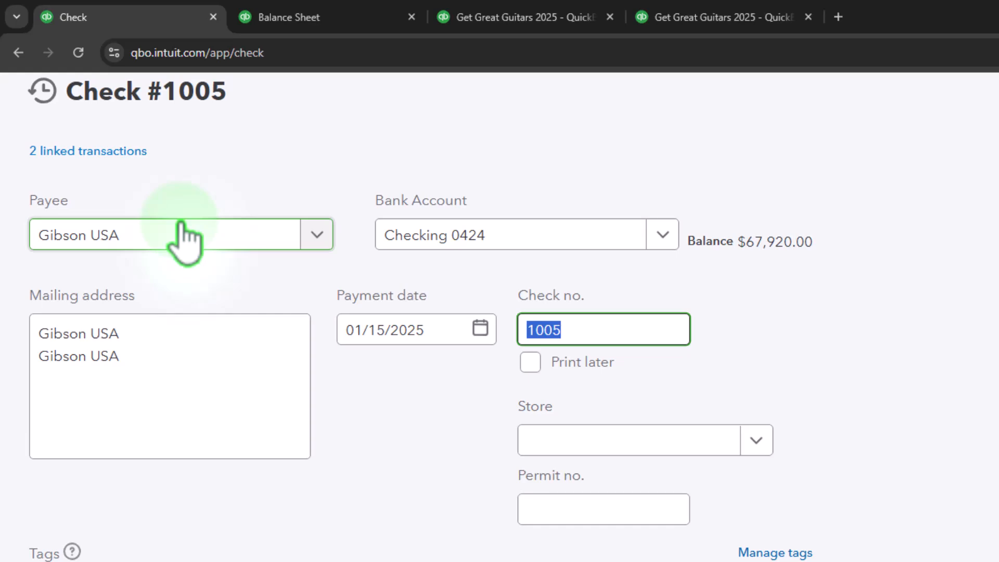
key("Tab")
key("Tab")
key("Tab")
key("Tab")
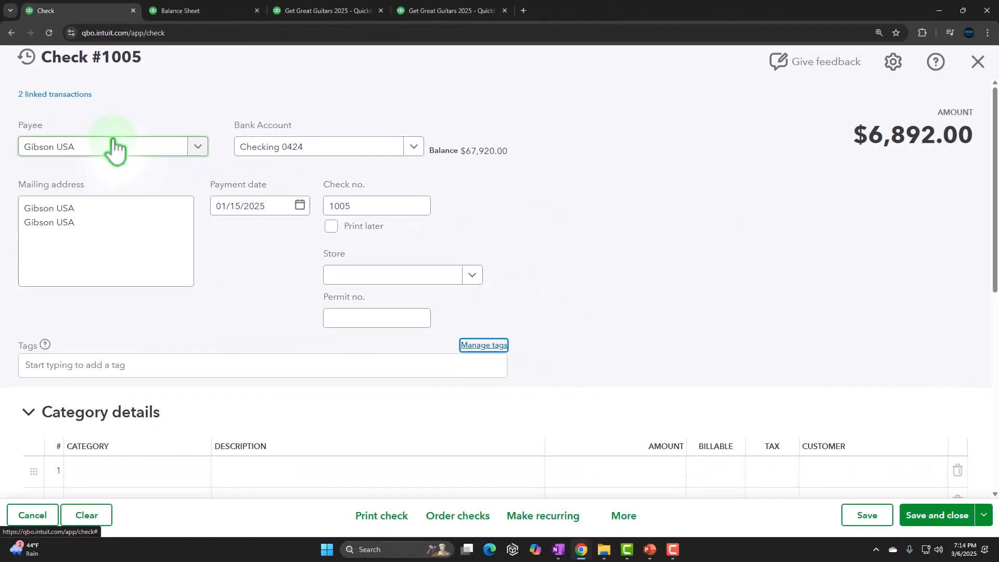
key("Tab")
Step: Collapse the check's category details, mark the Gibson SG line for Music Stuff Store as billable and taxable, and save and close the check
scroll(113, 139, "down", 5)
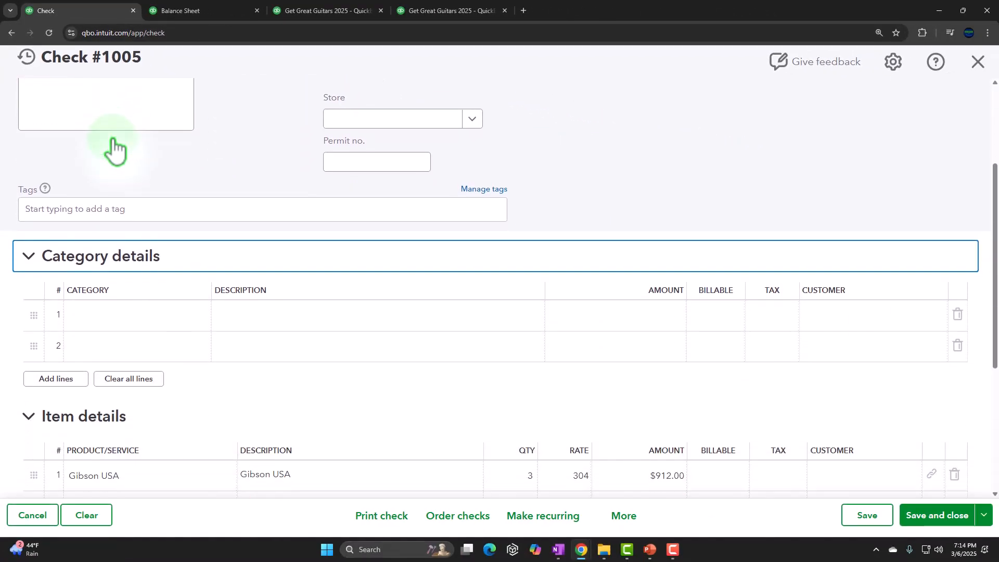
scroll(111, 137, "down", 1)
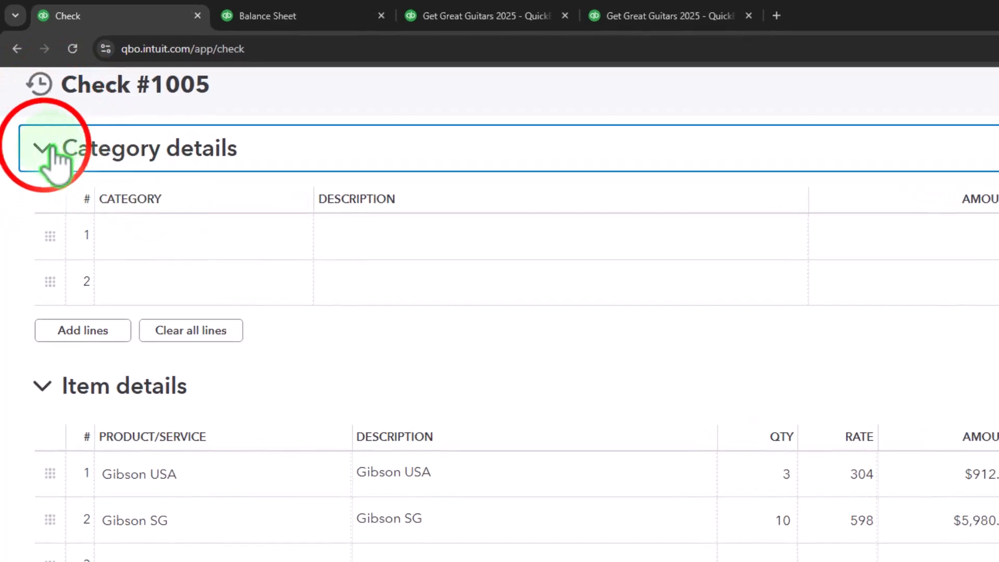
left_click(40, 139)
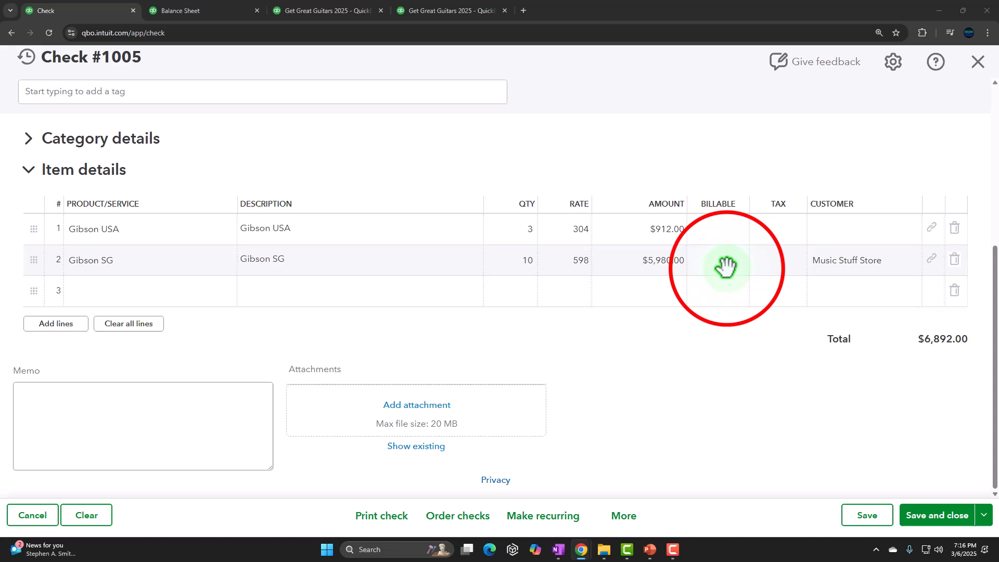
left_click(725, 260)
left_click(720, 258)
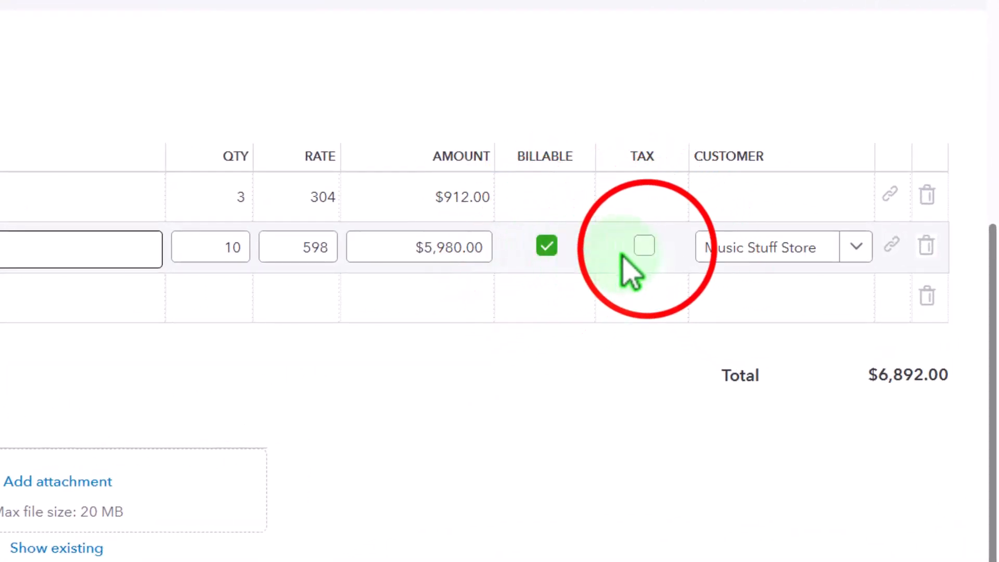
left_click(644, 246)
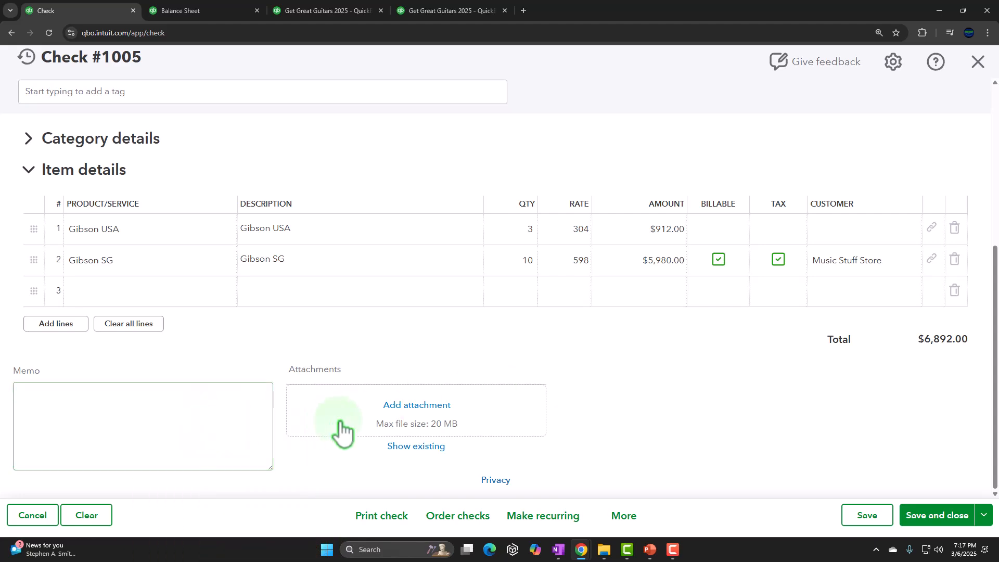
left_click(924, 515)
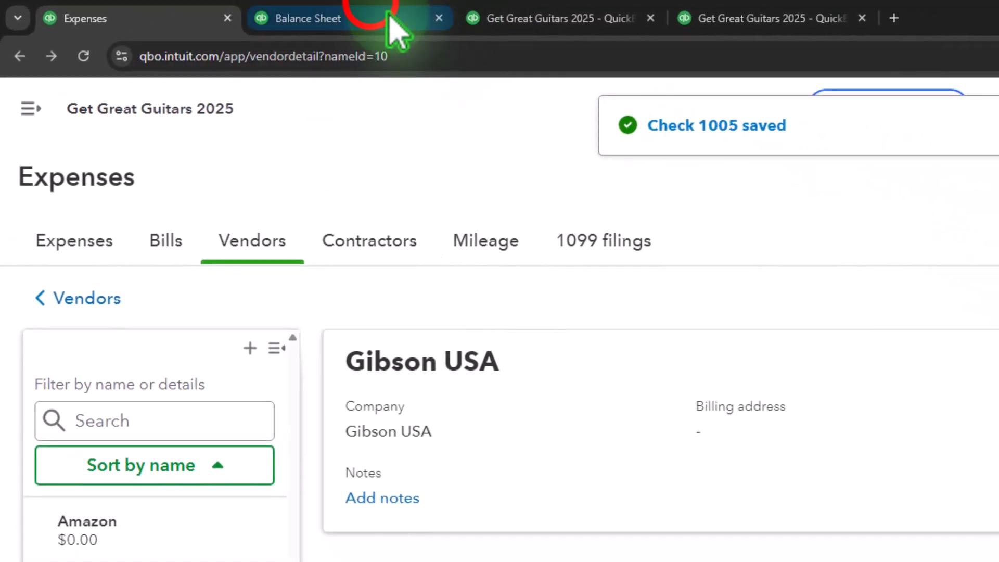
Step: Rerun the January 2025 balance sheet, trace Checking 0424 to the 01/15/2025 Gibson USA check, and return to the report
left_click(389, 18)
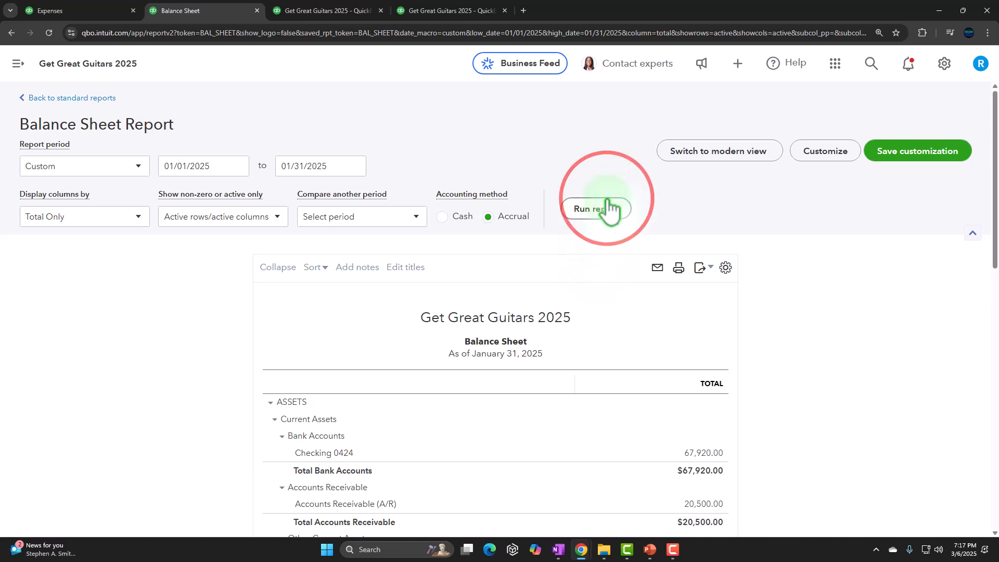
left_click(609, 208)
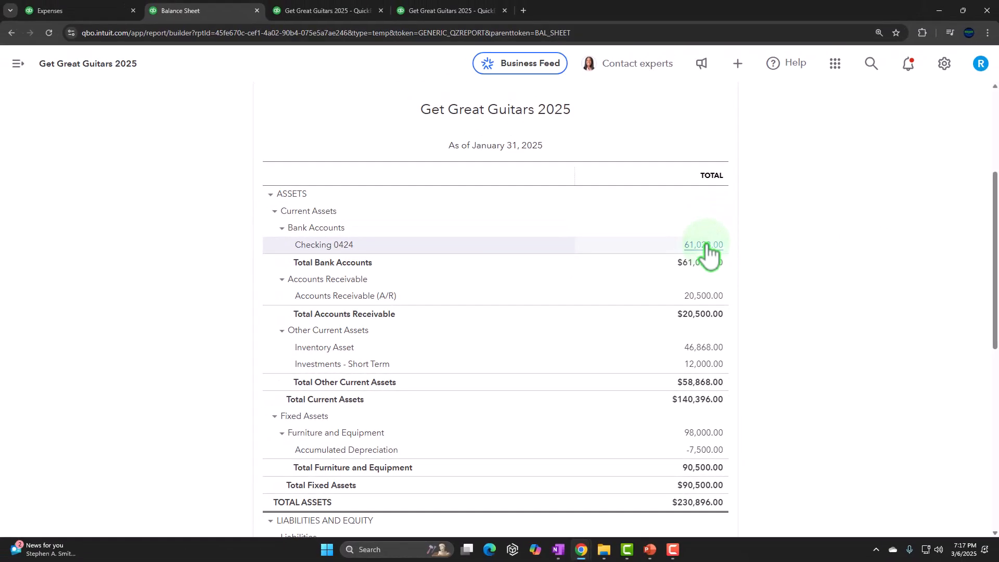
left_click(708, 247)
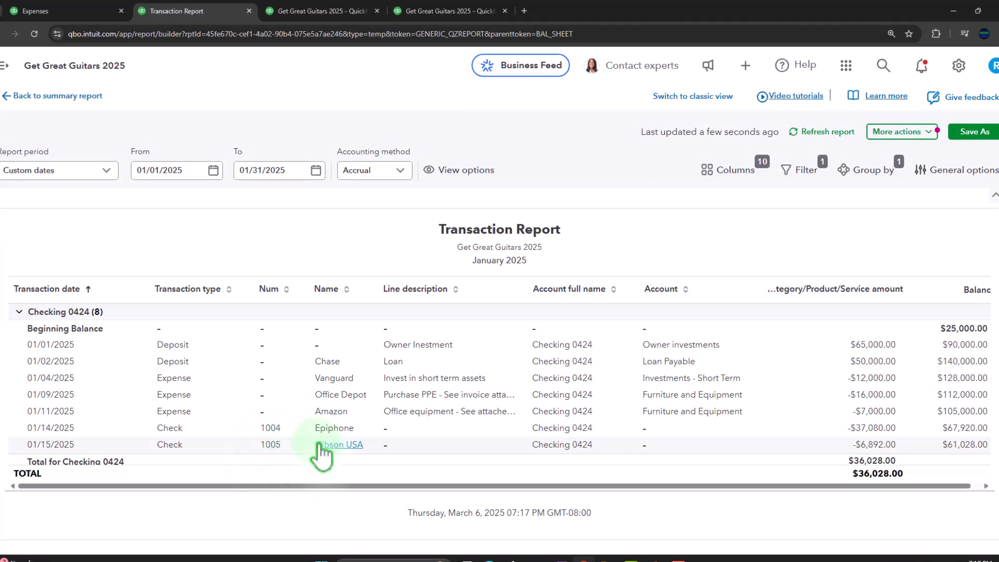
left_click(870, 446)
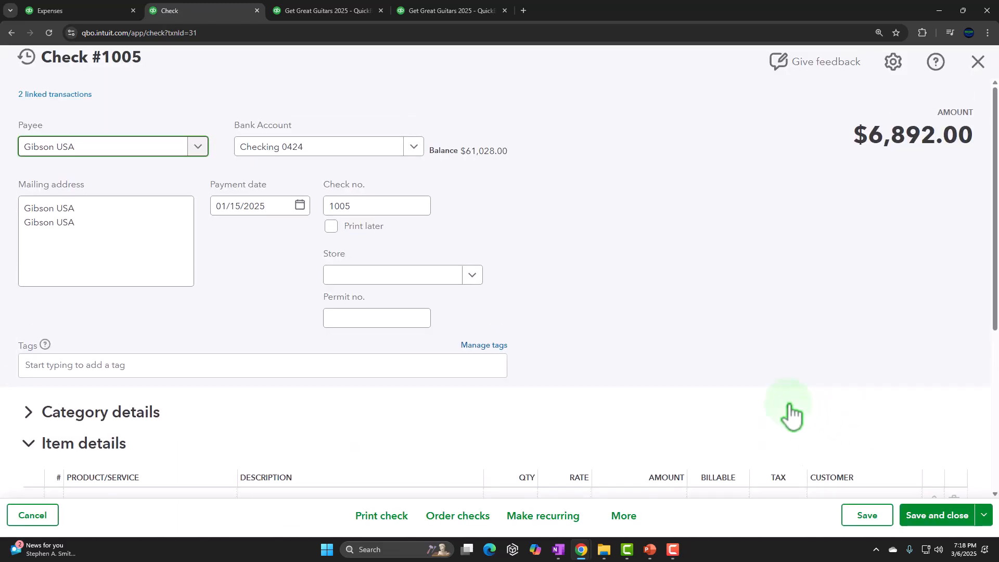
left_click(978, 62)
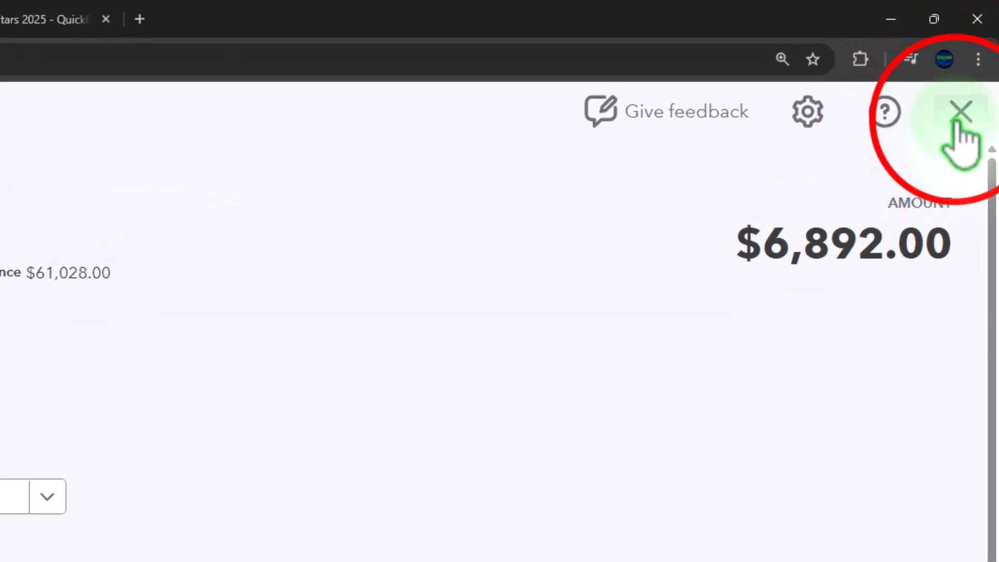
left_click(174, 172)
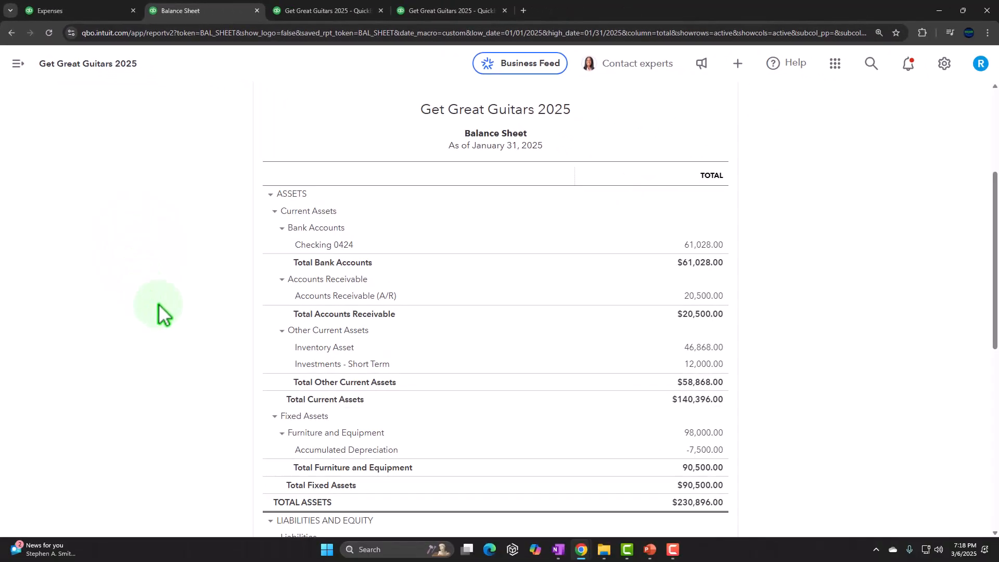
Step: Review the Inventory Asset transactions behind the balance sheet and return to the summary
left_click(705, 348)
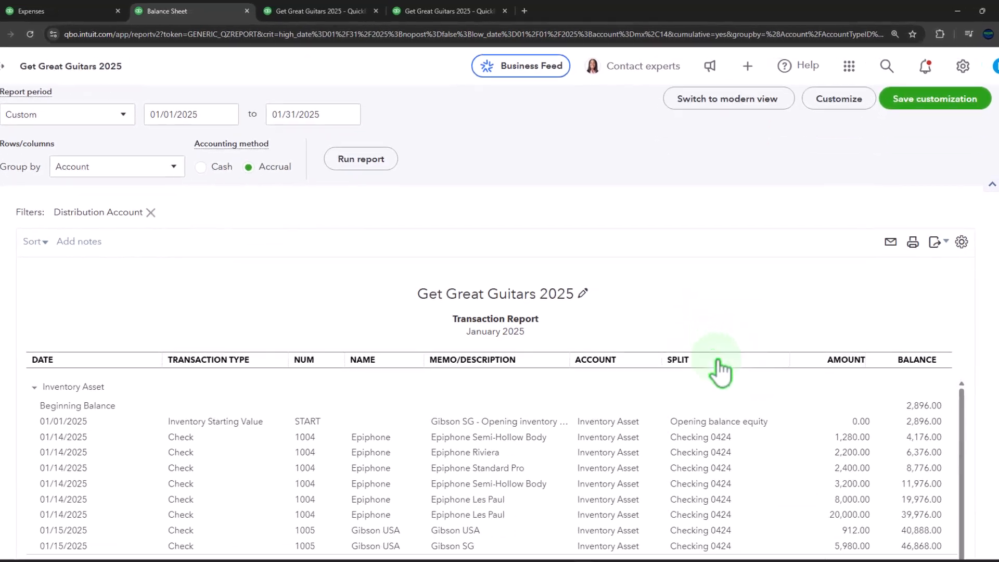
scroll(687, 396, "down", 1)
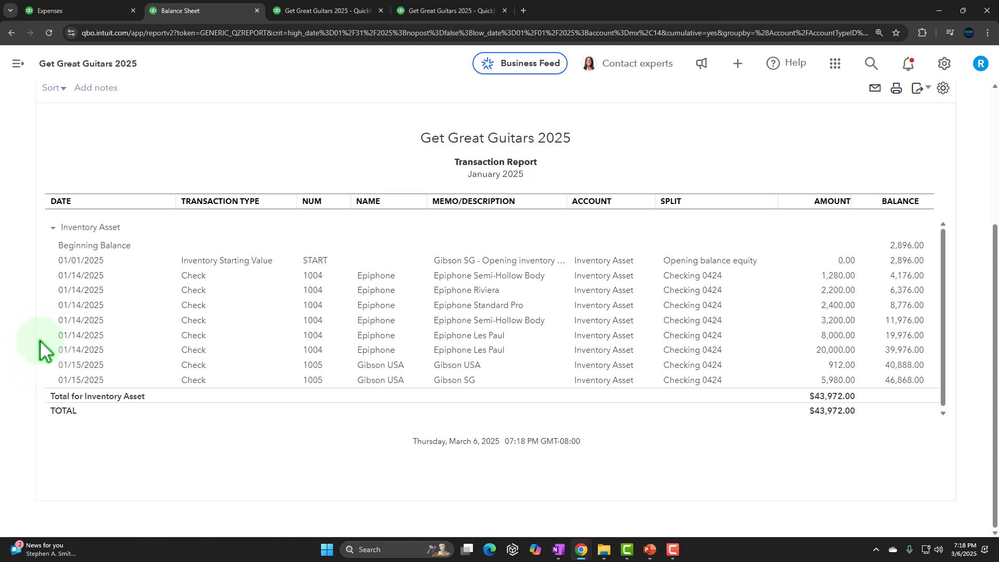
scroll(41, 341, "up", 4)
left_click(75, 98)
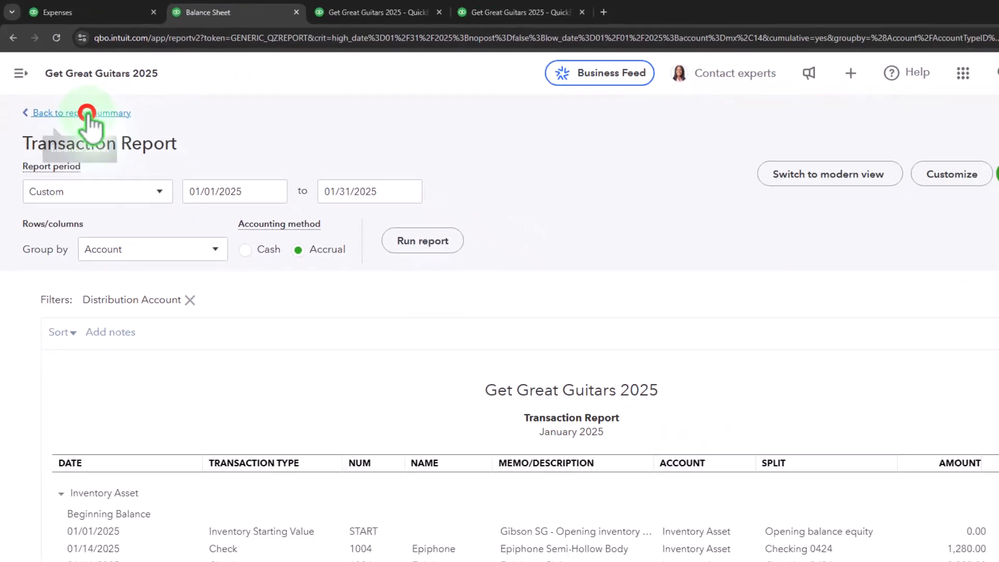
scroll(83, 32, "down", 5)
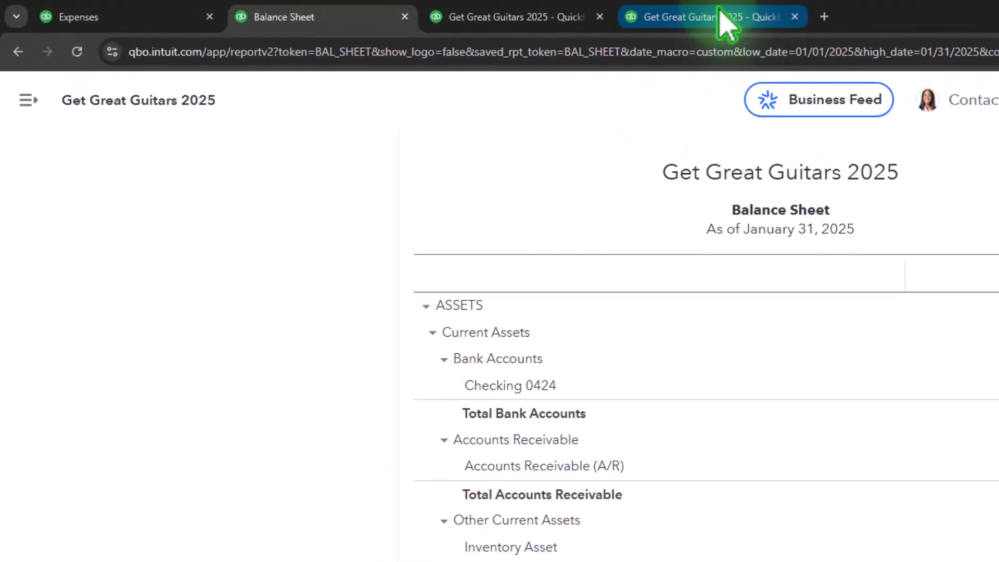
Step: Rerun the Inventory Valuation Summary as of January 31, 2025 and compare its total with the balance sheet
left_click(722, 16)
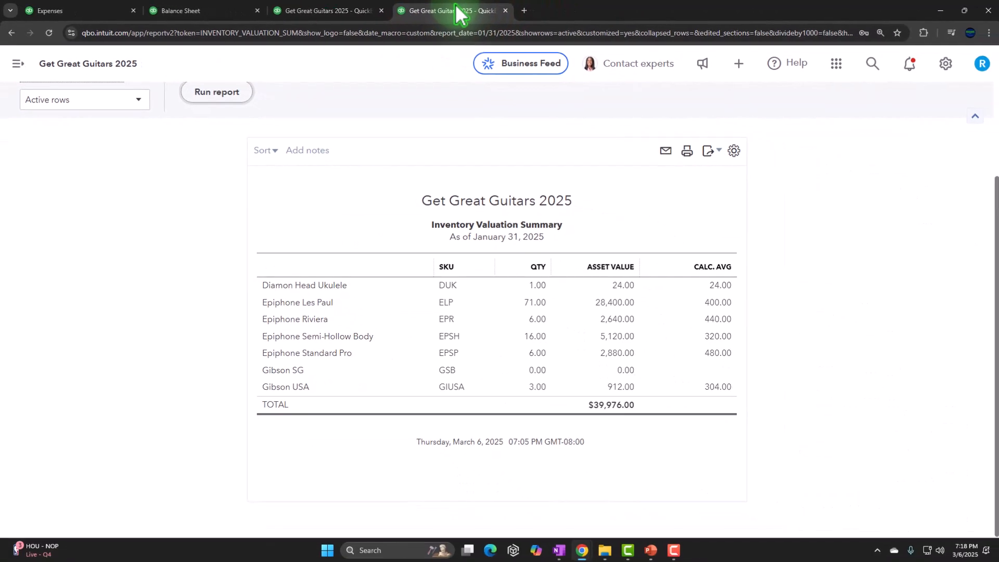
left_click(227, 97)
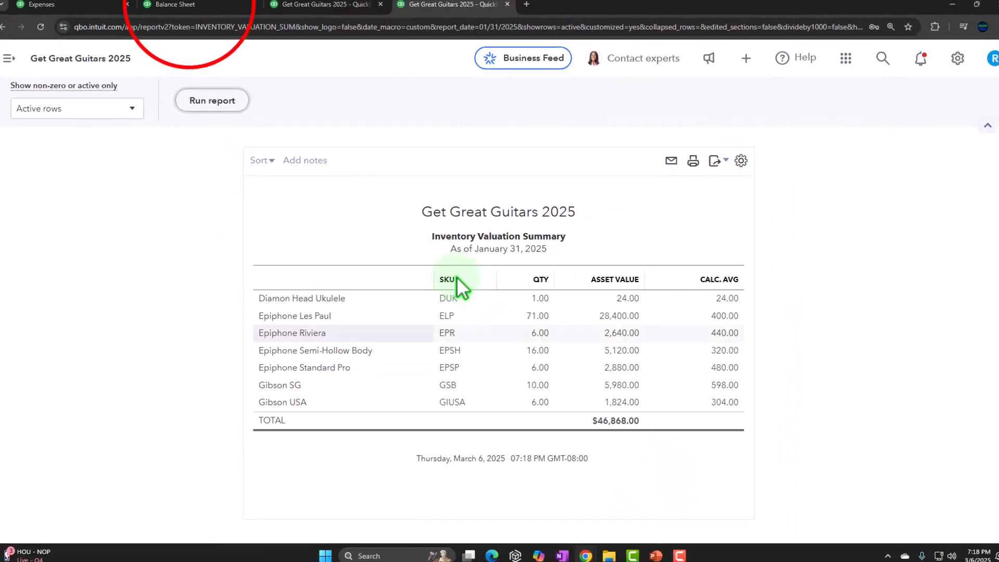
left_click(200, 16)
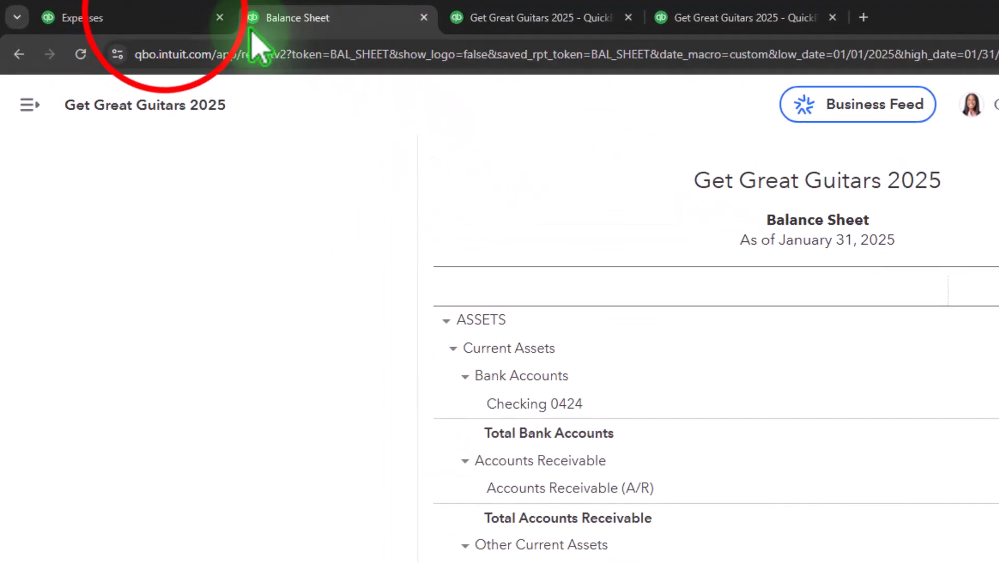
Step: Filter the purchase orders in the expenses list by Closed status and review them
left_click(166, 18)
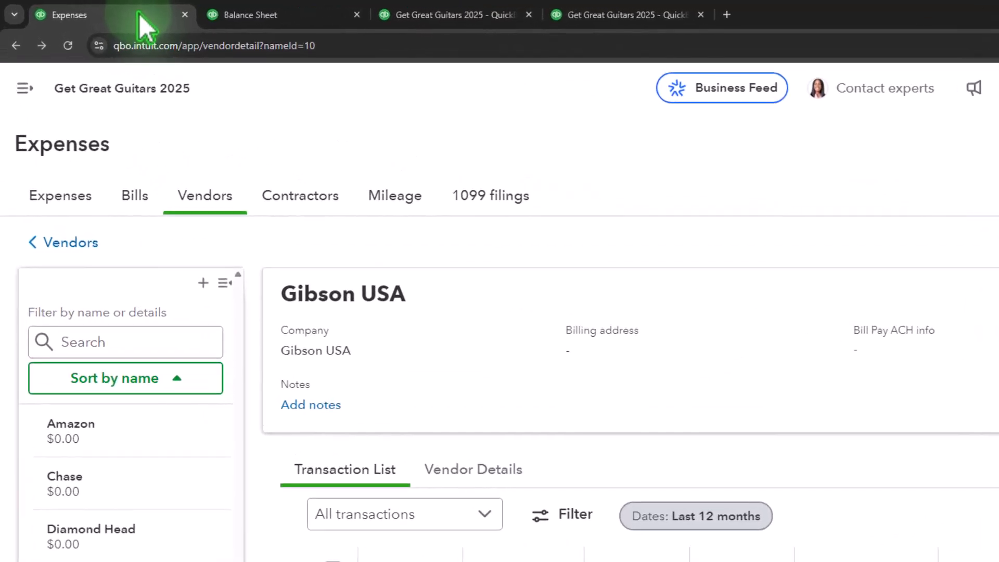
left_click(68, 208)
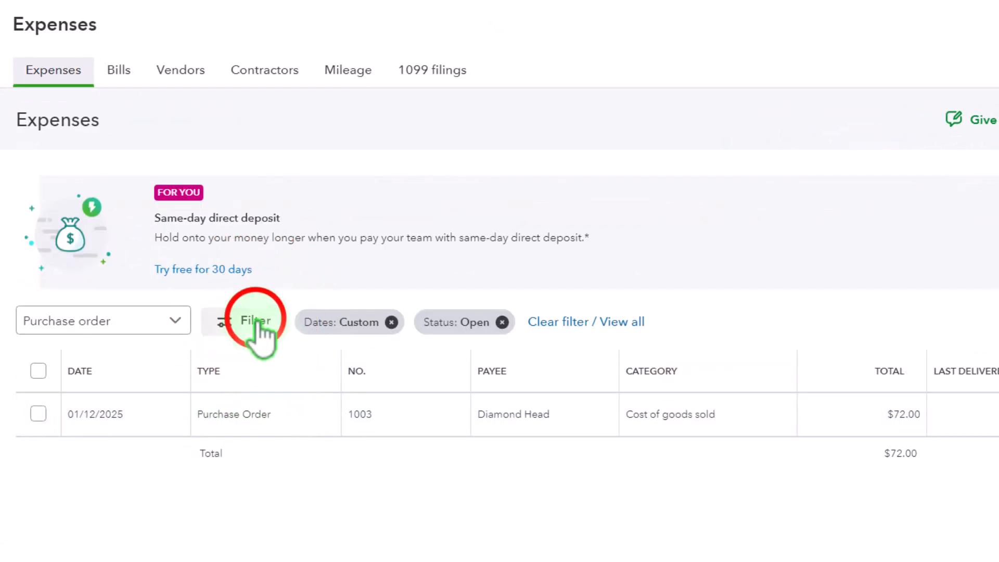
left_click(257, 323)
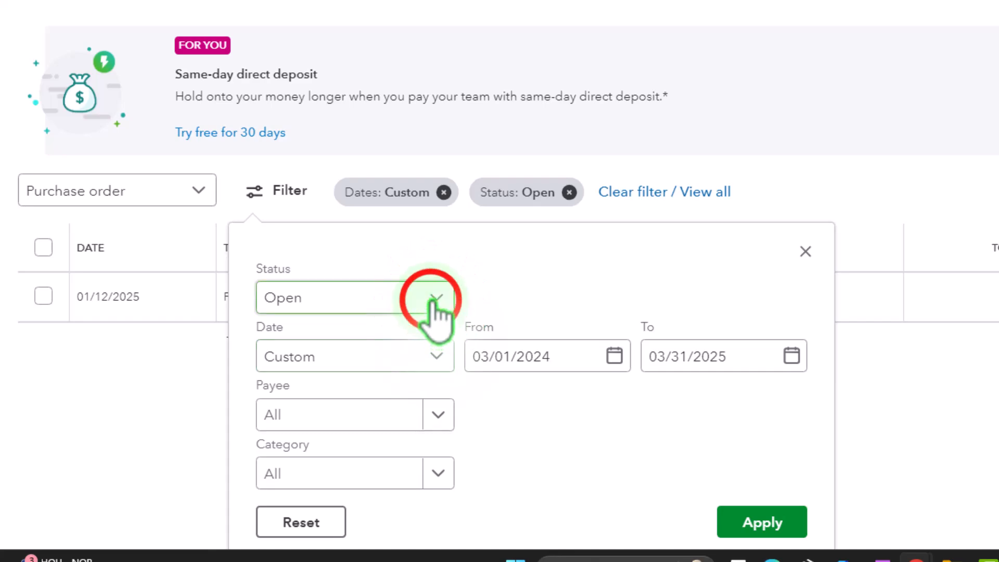
left_click(436, 299)
left_click(375, 408)
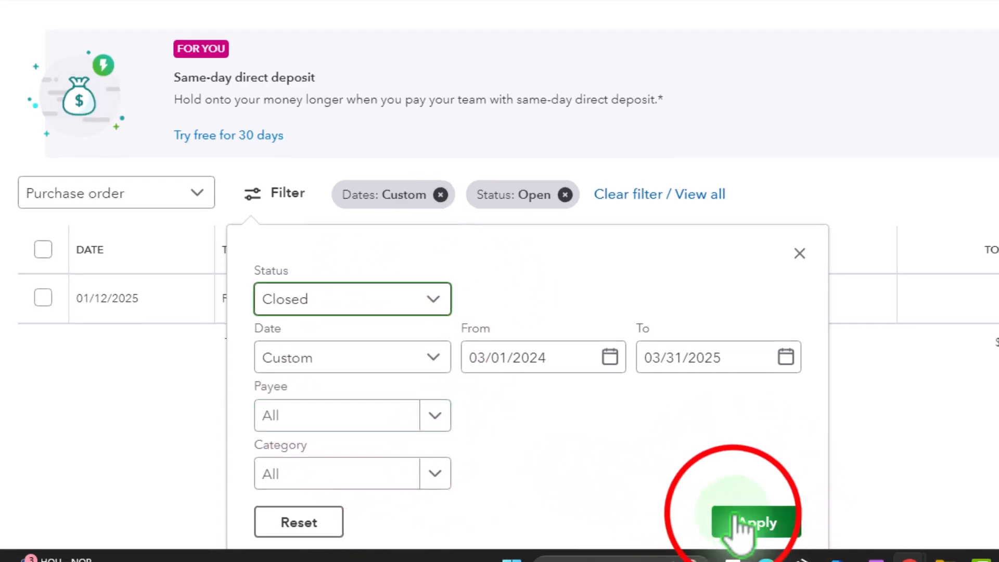
left_click(742, 523)
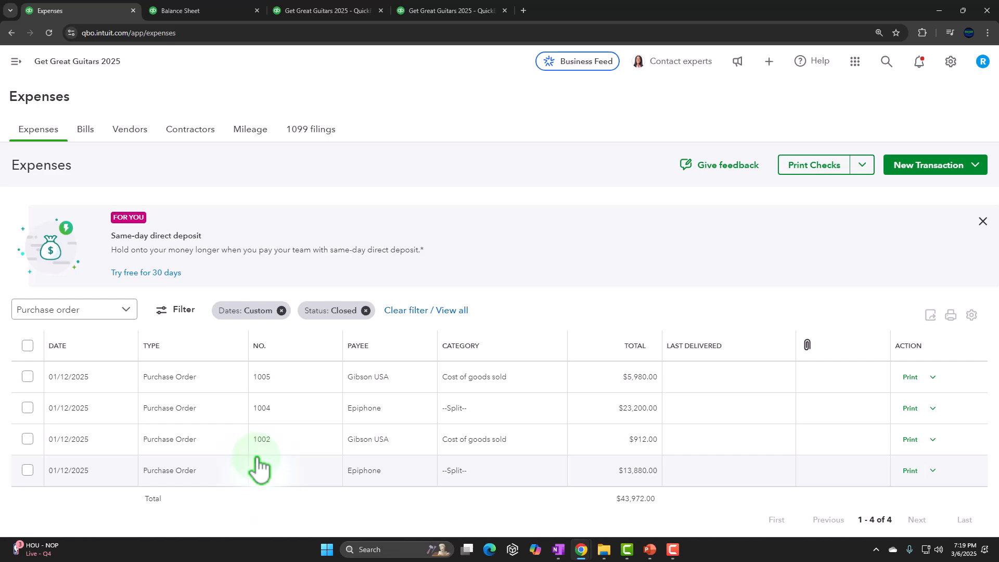
key("ctrl+plus")
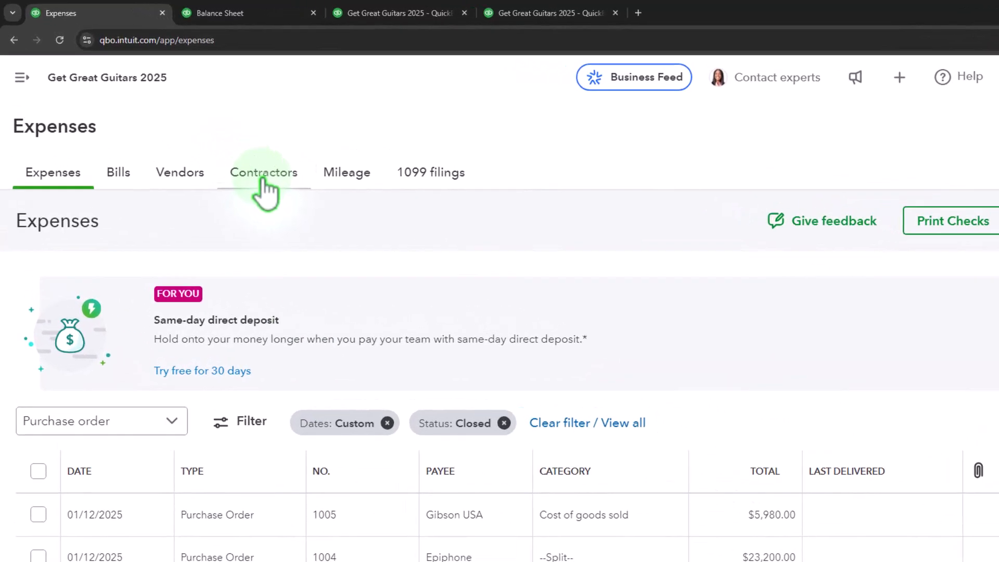
Step: Check which vendors have open purchase orders, and review Gibson USA's transaction list
left_click(216, 149)
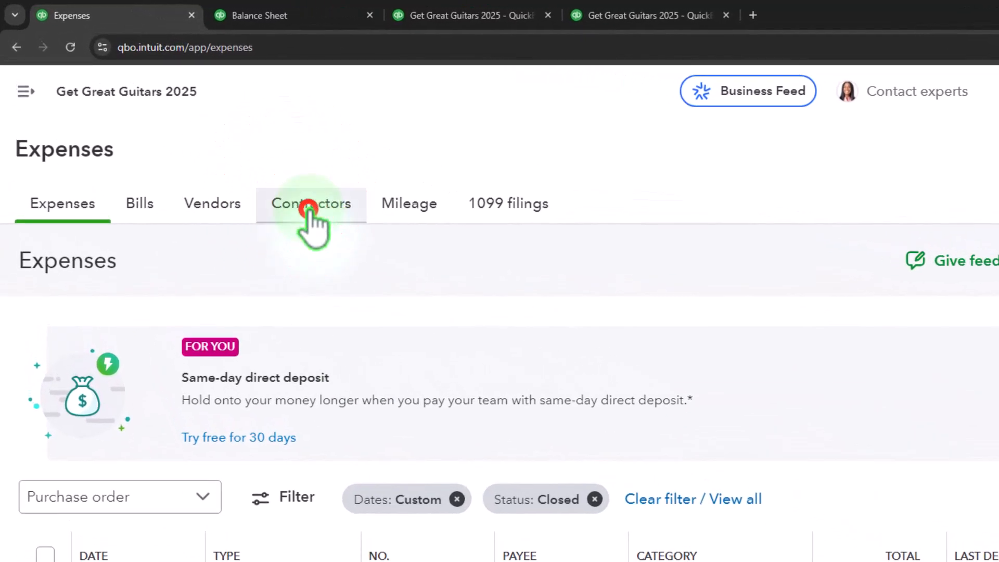
left_click(217, 213)
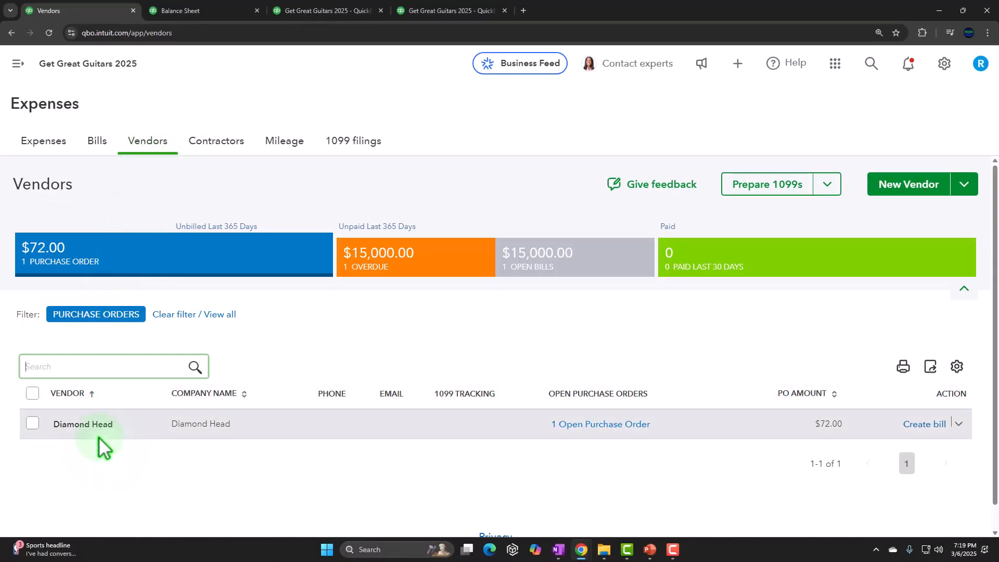
left_click(107, 267)
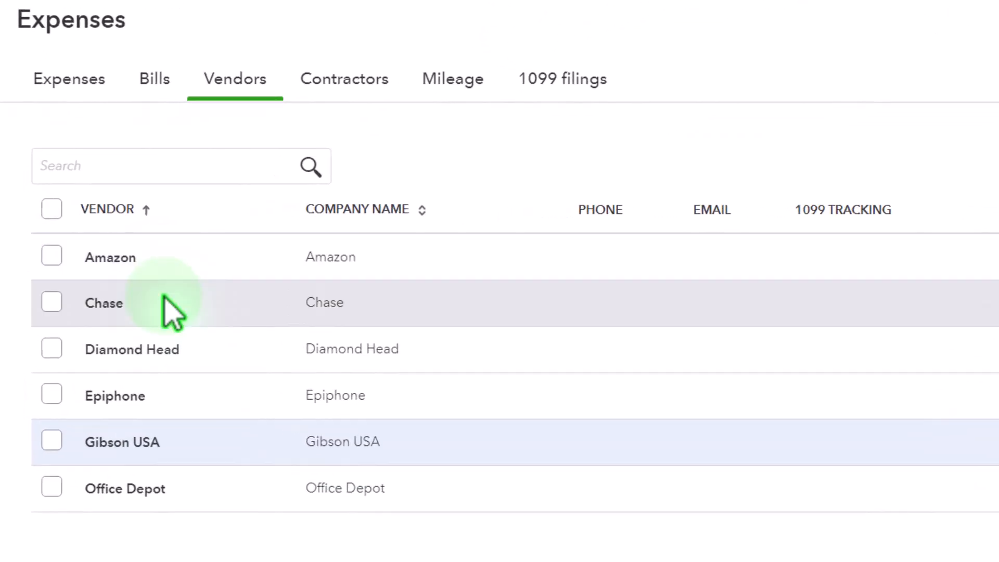
left_click(68, 371)
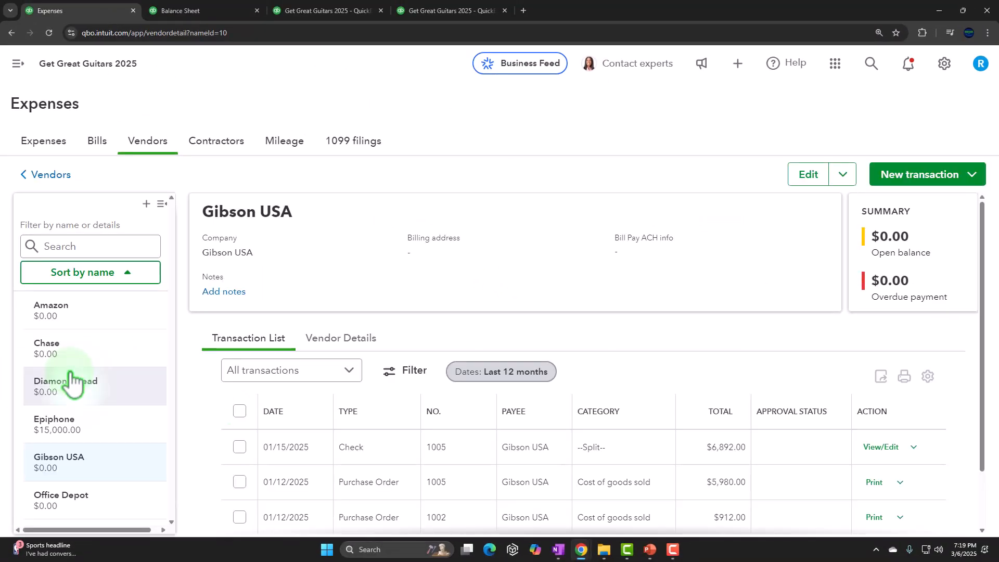
scroll(371, 347, "down", 1)
scroll(372, 347, "down", 1)
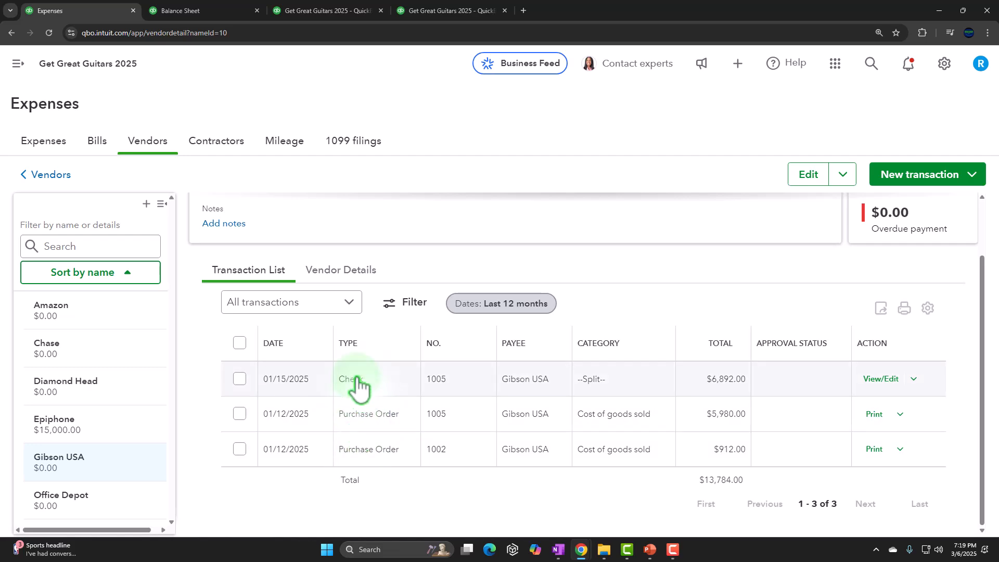
Step: Inspect Gibson USA's purchase order 1005 with its status and linked check, and close it
left_click(371, 415)
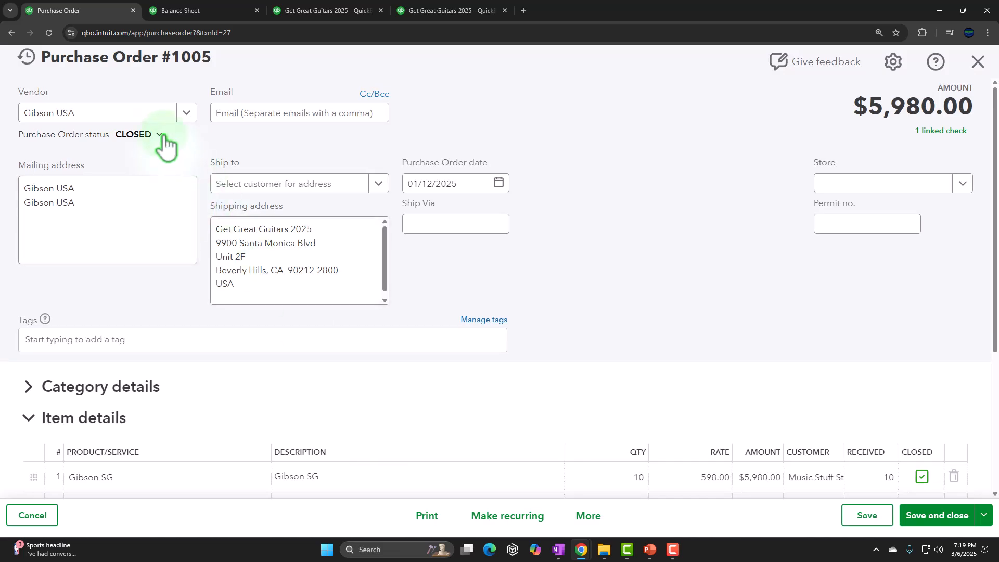
left_click(940, 131)
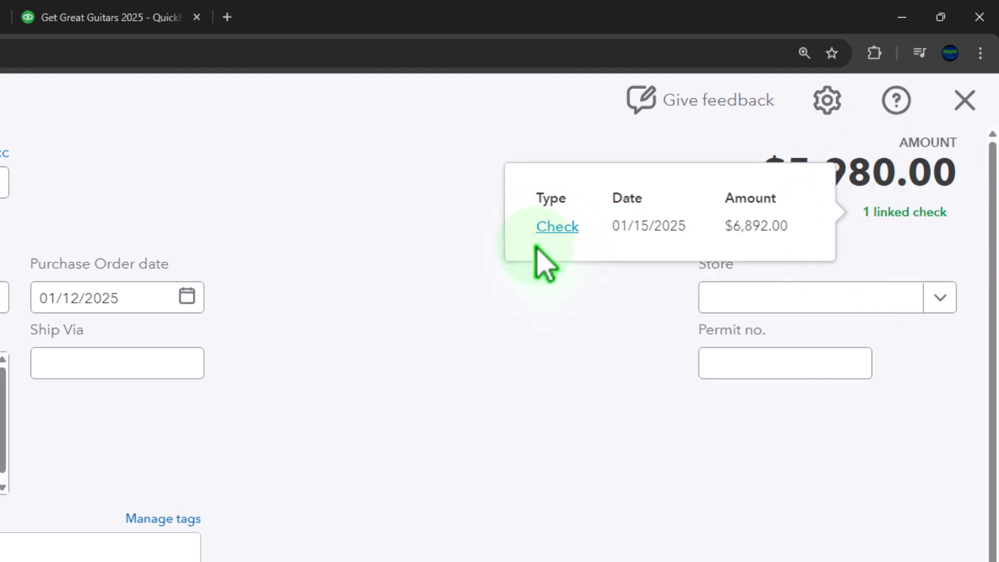
left_click(964, 100)
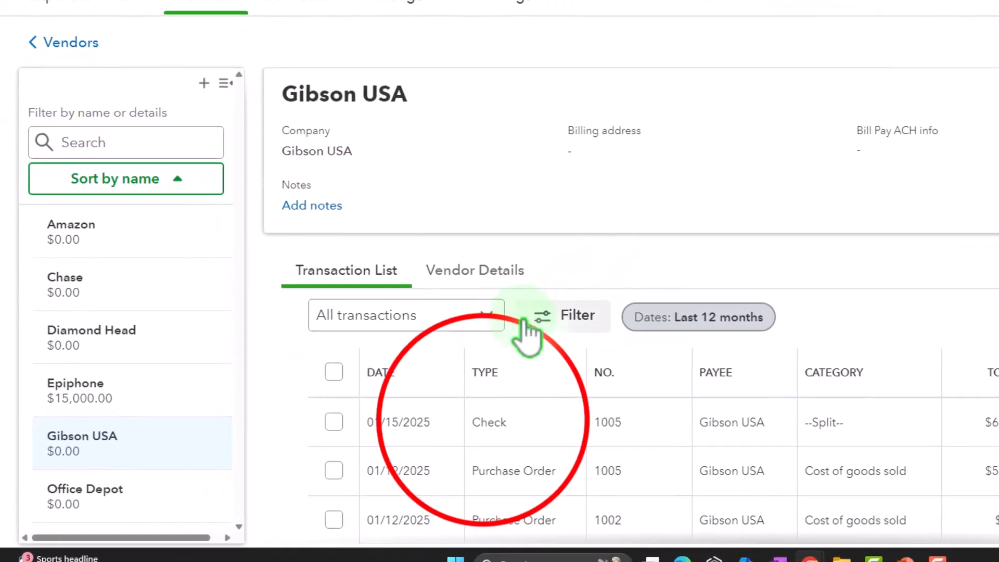
Step: Open Gibson USA's check 1005, inspect its linked purchase orders, and close it without changes
left_click(462, 406)
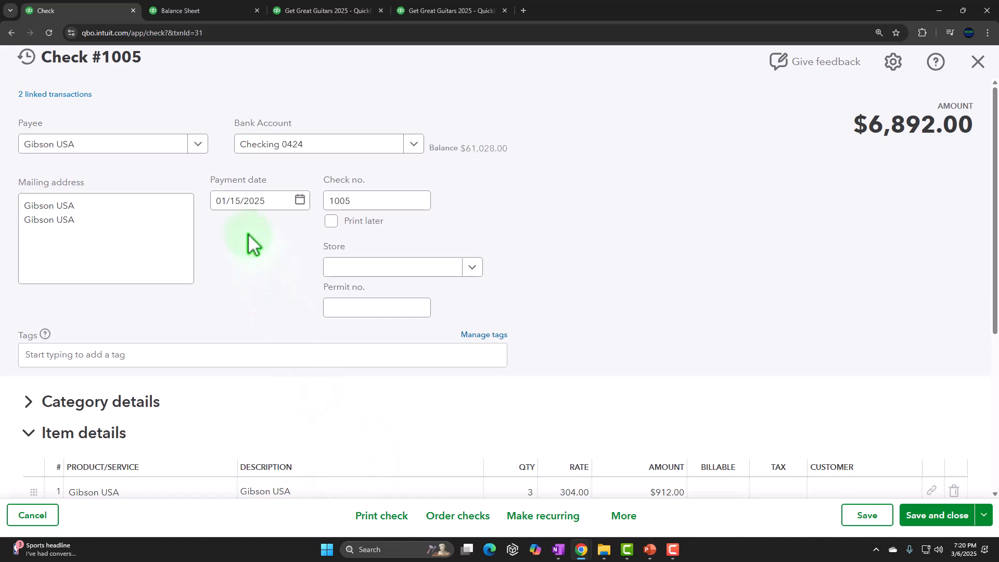
left_click(62, 94)
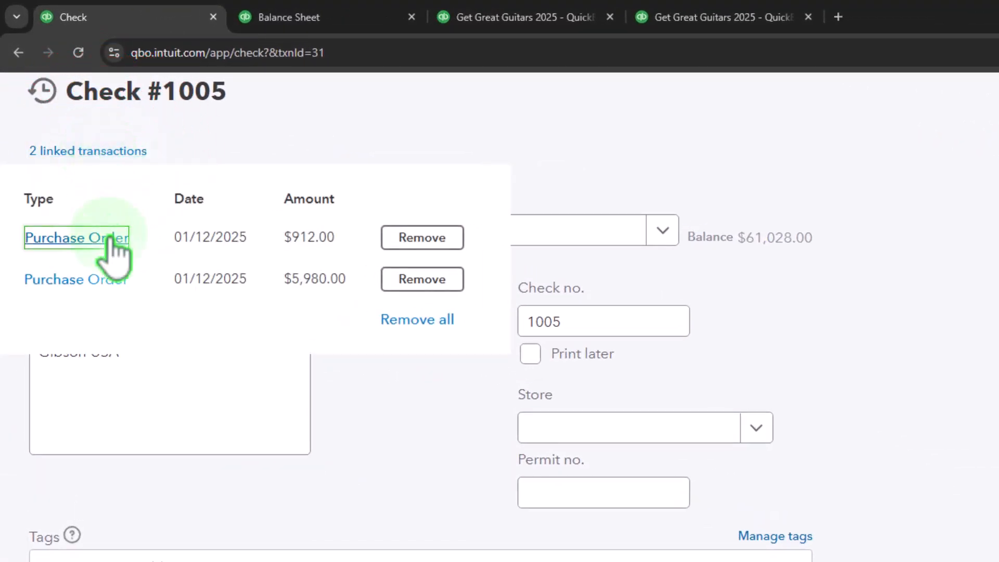
left_click(955, 237)
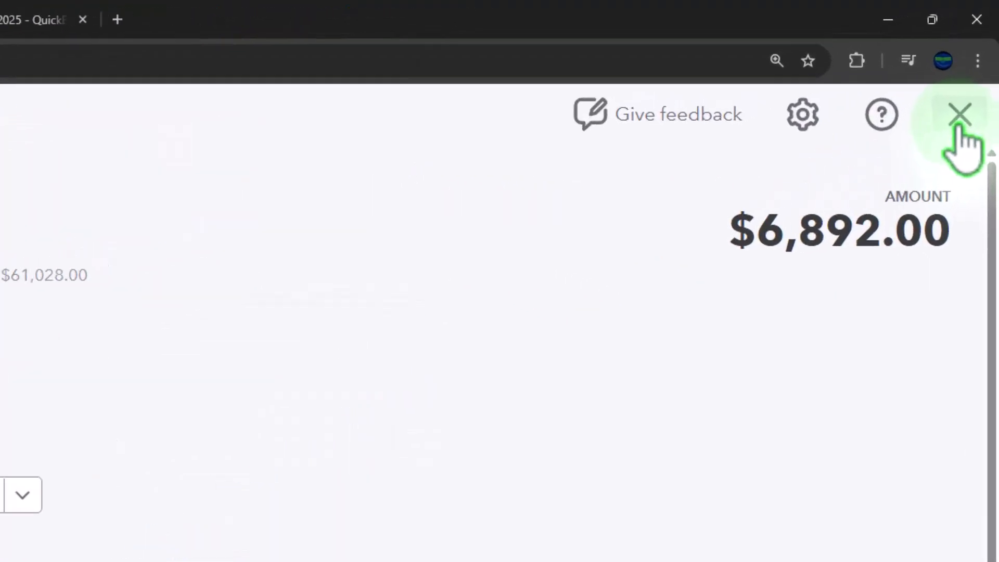
left_click(957, 126)
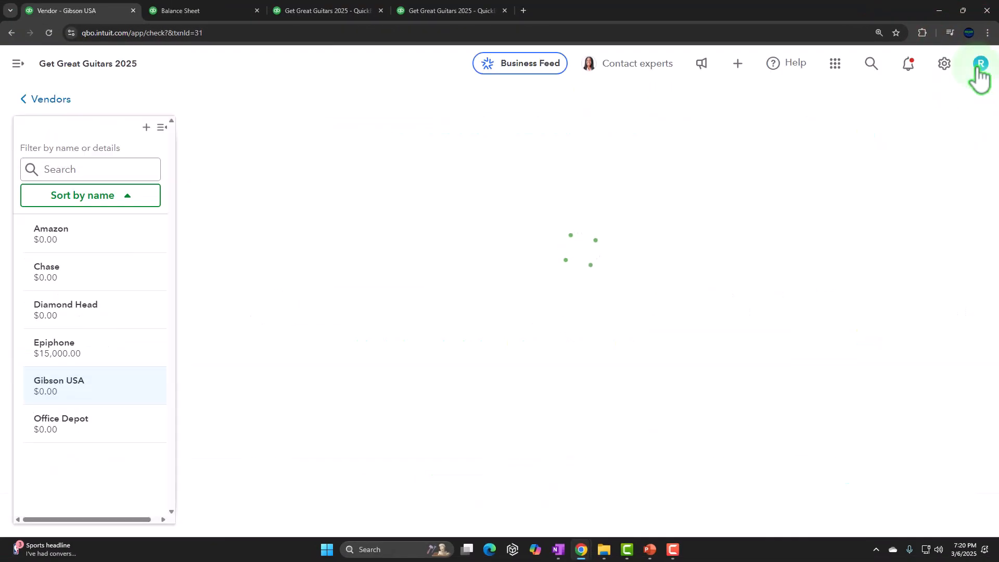
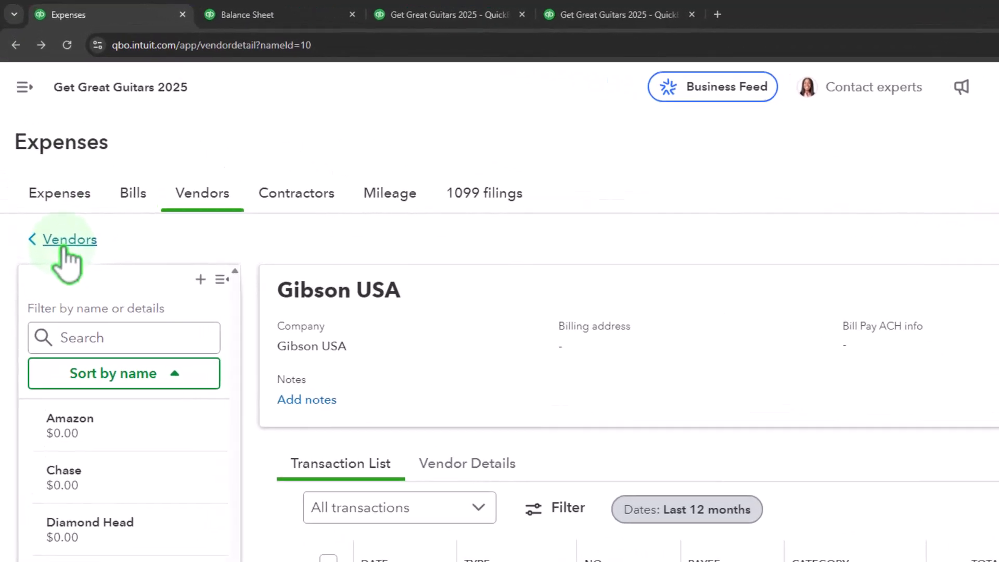
Step: Filter the vendor list to vendors with open purchase orders and open Diamond Head's record
left_click(39, 175)
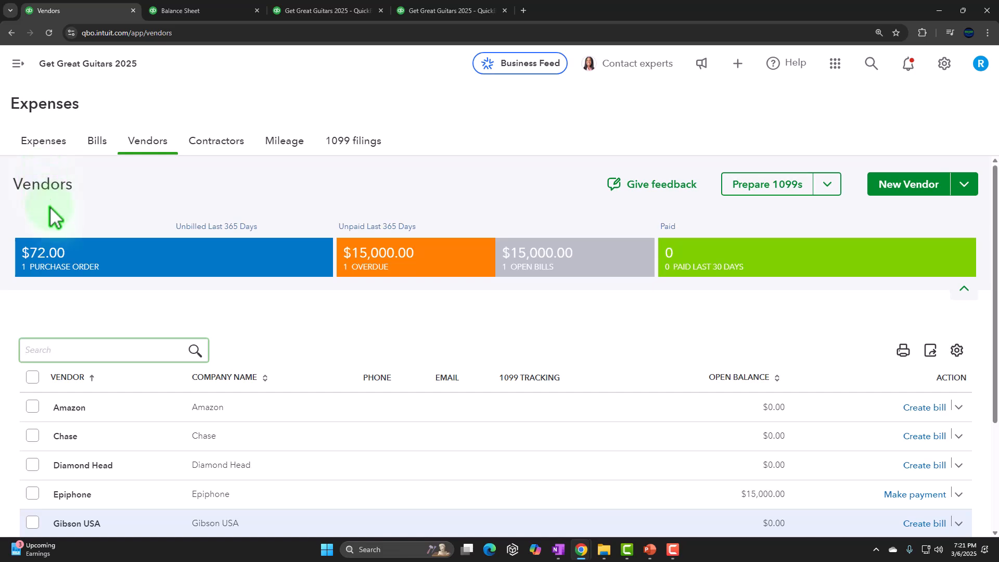
left_click(86, 266)
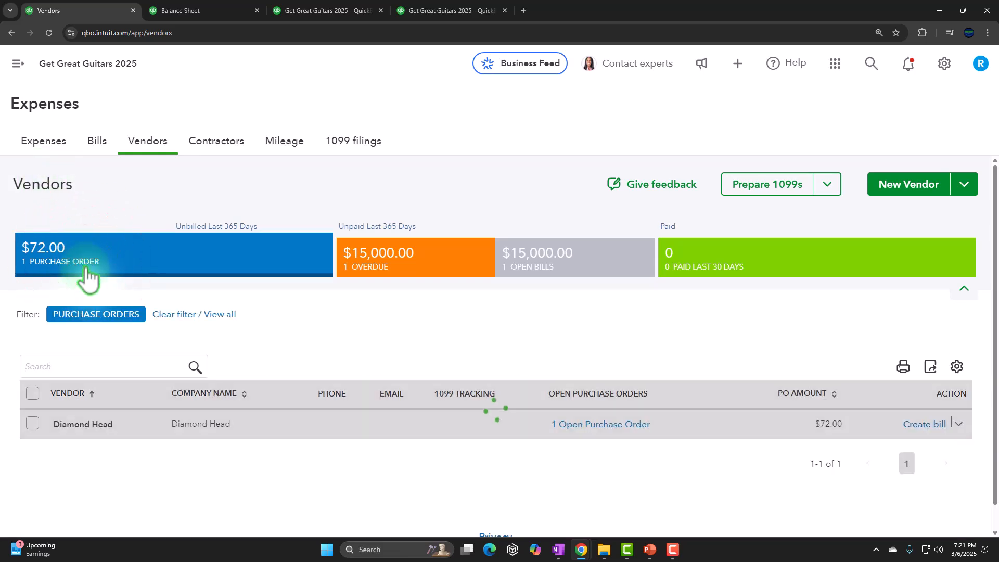
left_click(113, 429)
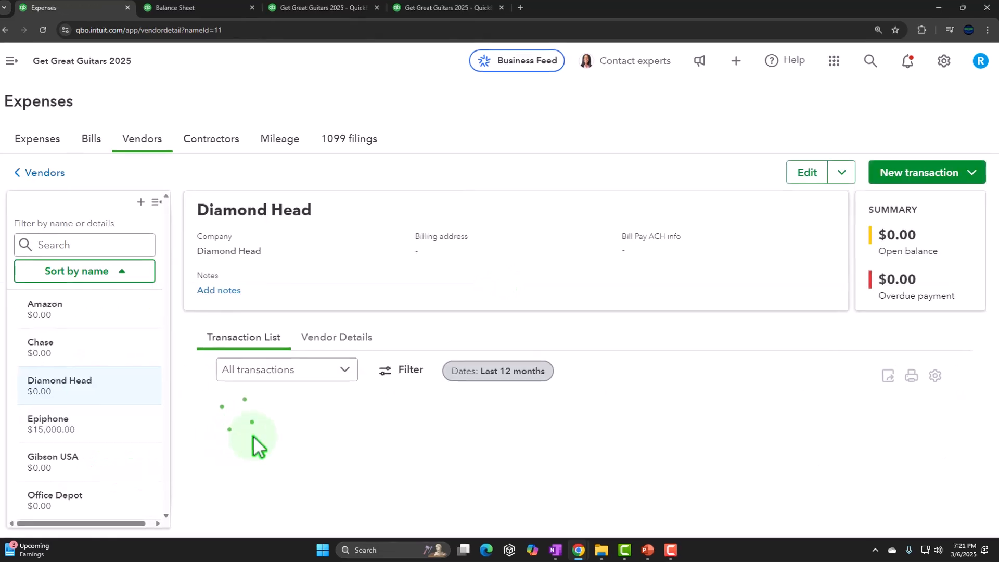
Step: Check the actions available for Diamond Head's purchase order 1003, and filter the expense transactions to purchase orders with Open status
left_click(923, 446)
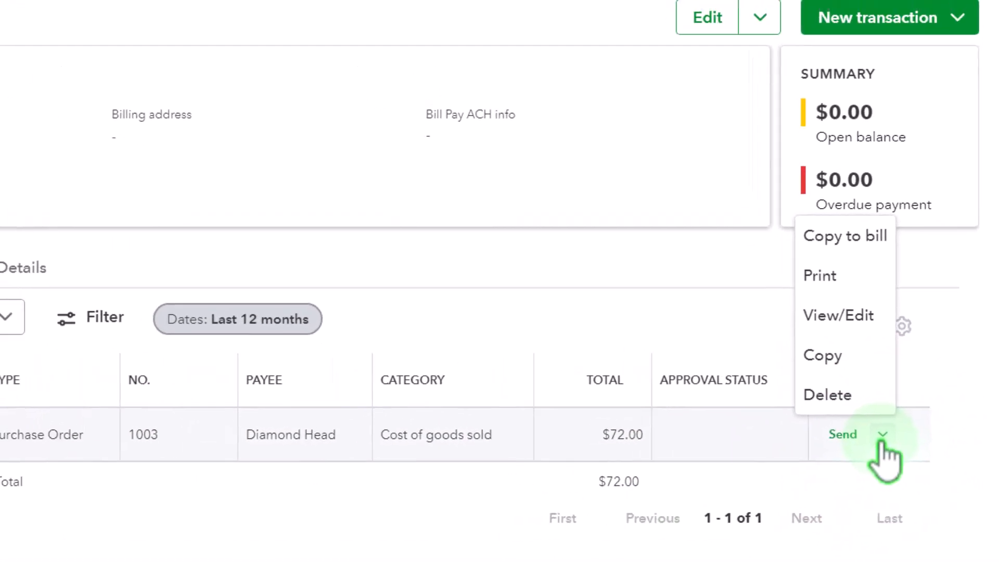
left_click(43, 131)
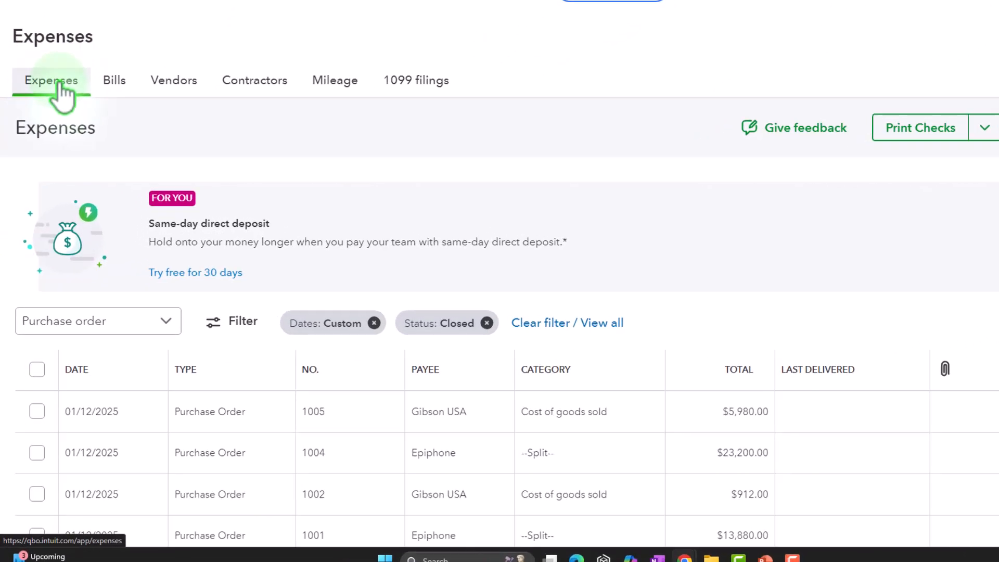
left_click(159, 323)
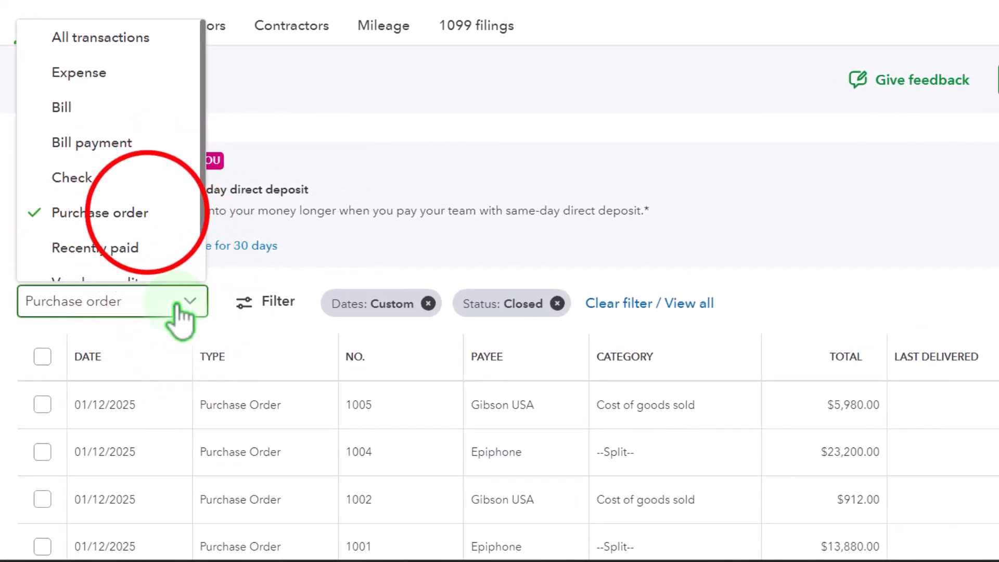
left_click(151, 213)
left_click(258, 302)
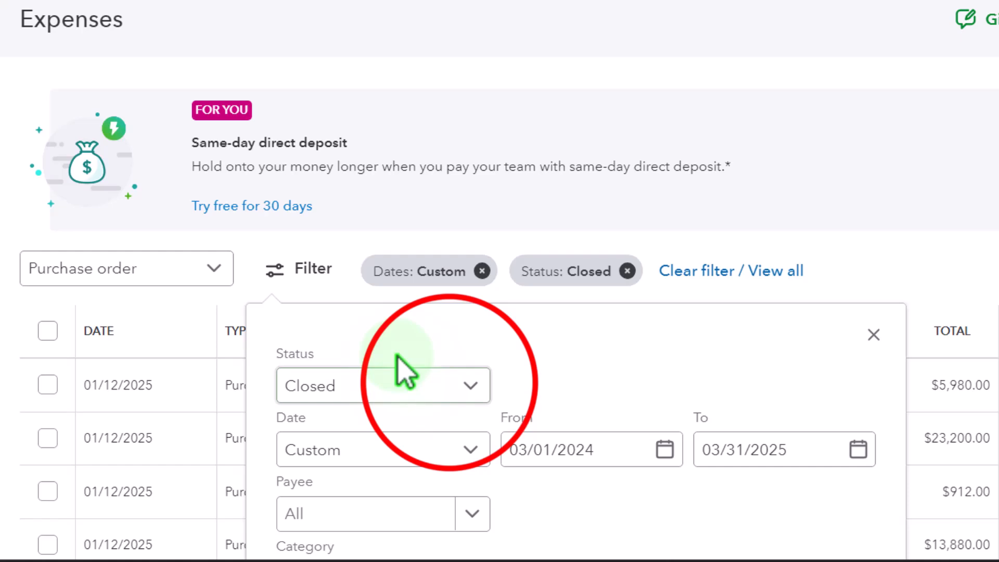
left_click(445, 385)
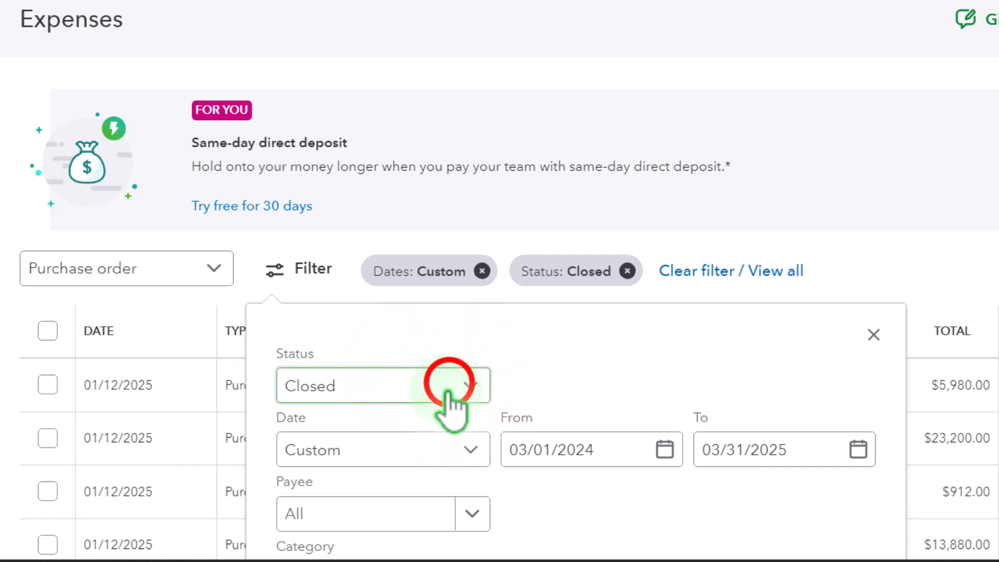
left_click(420, 465)
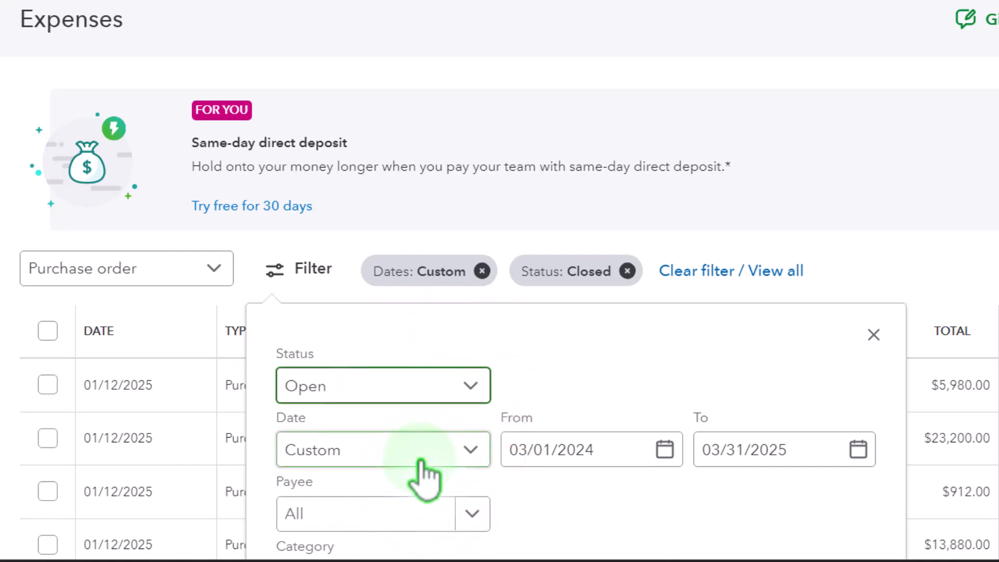
scroll(521, 414, "down", 2)
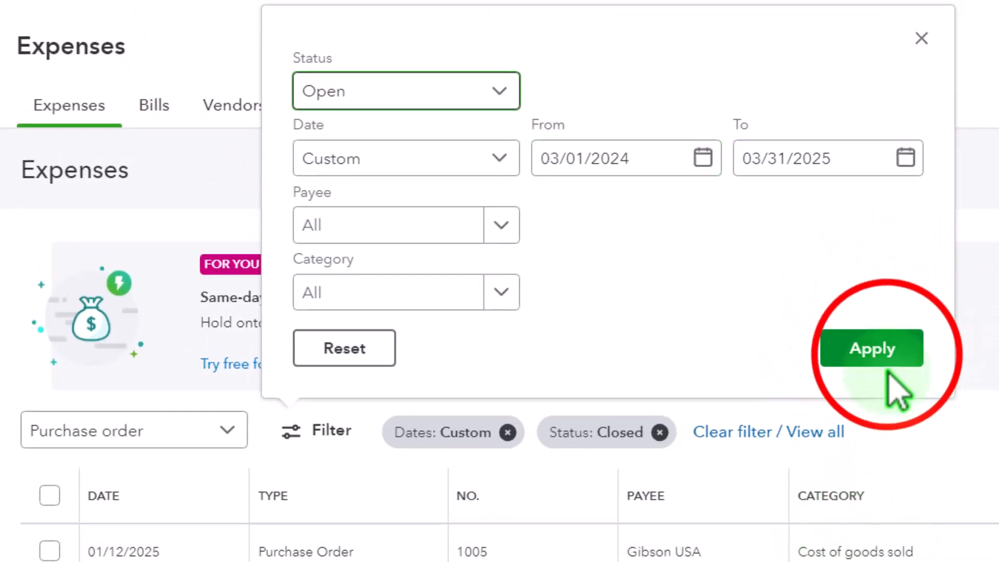
left_click(837, 356)
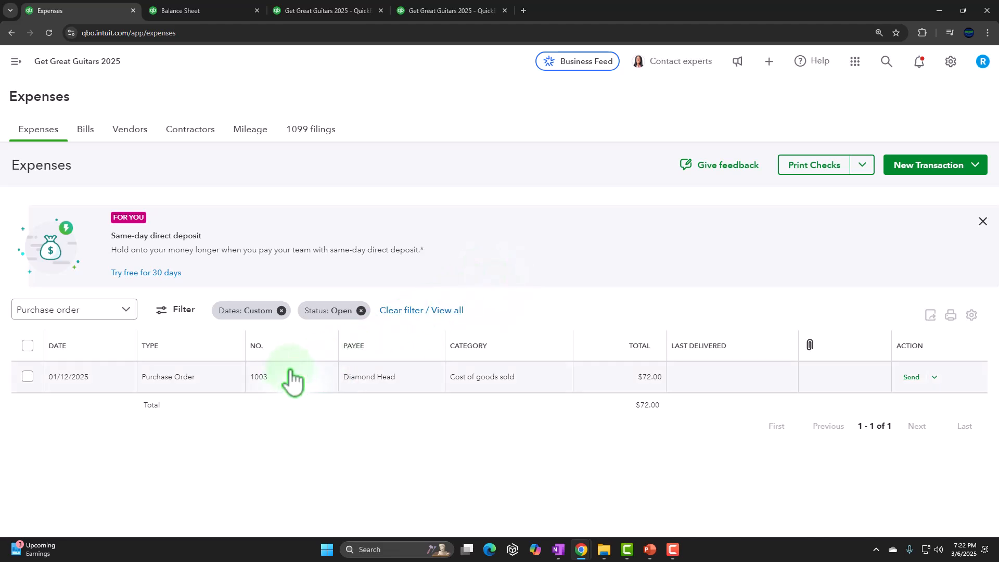
Step: Create a new check to Diamond Head and add purchase order 1003 to it
key("ctrl+plus")
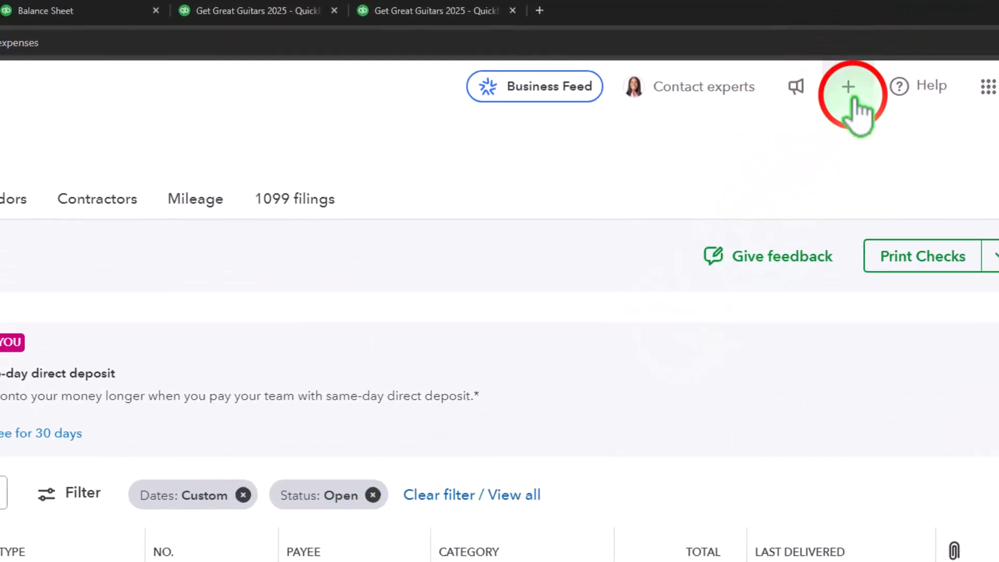
left_click(809, 85)
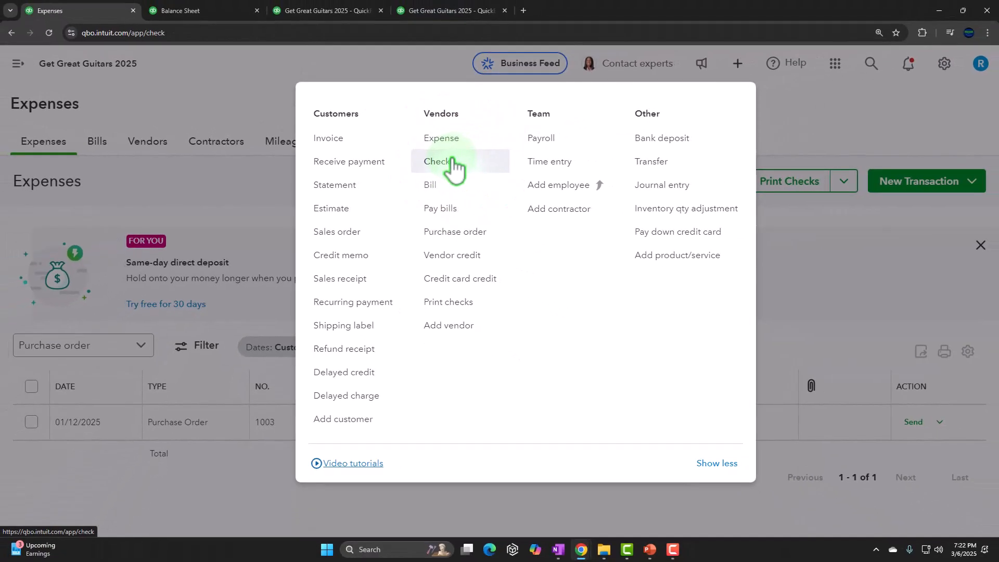
left_click(452, 161)
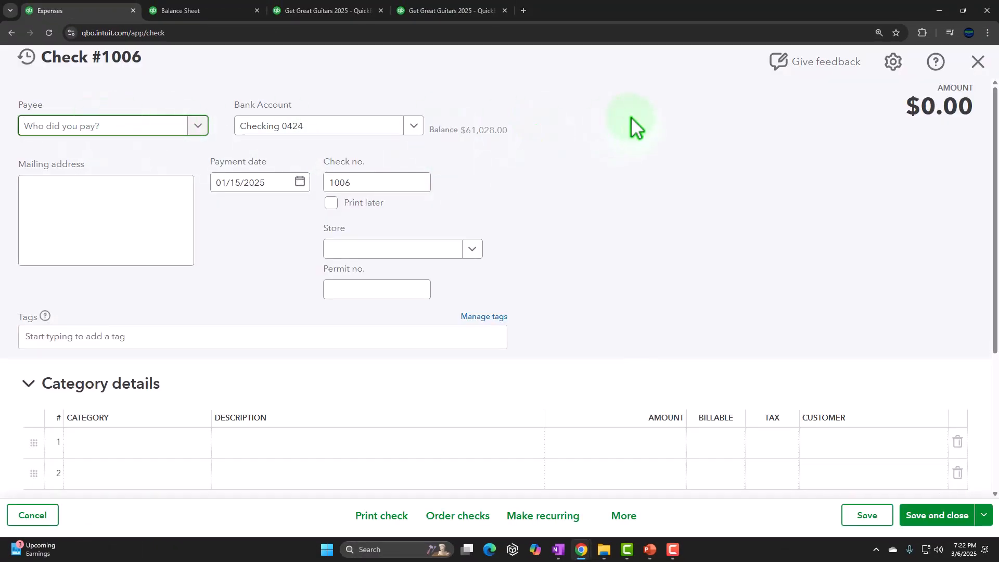
type("diam")
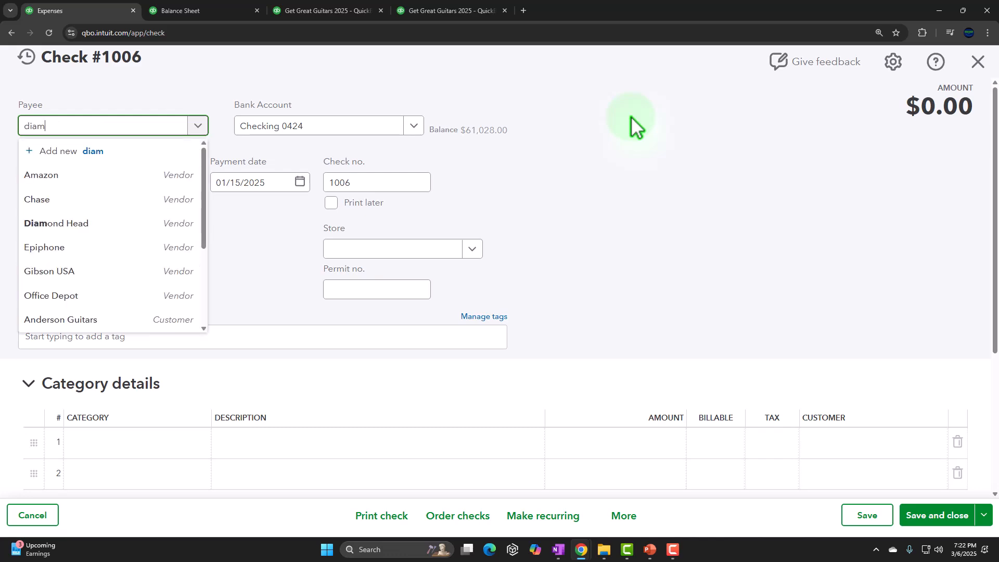
key("Down")
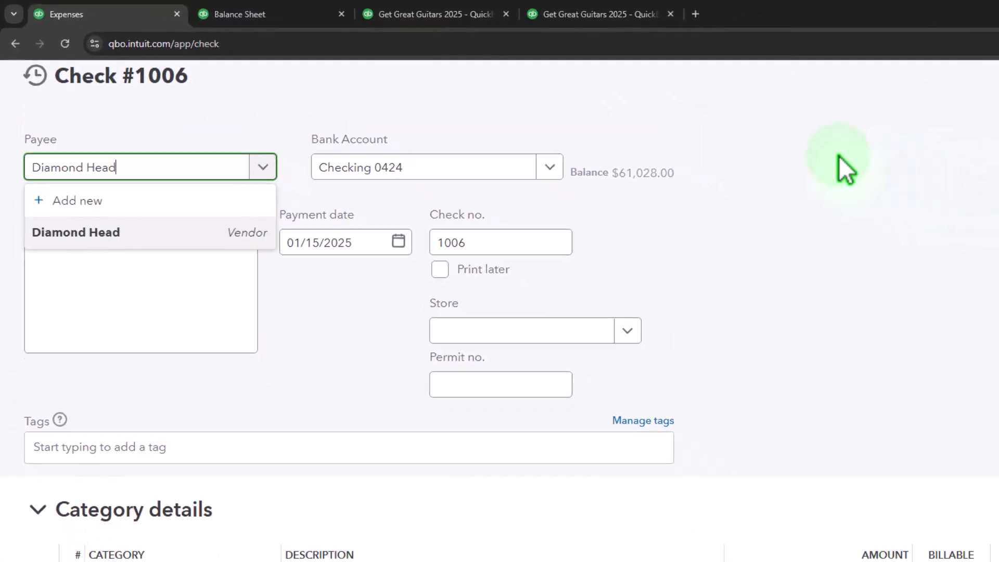
key("Tab")
key("Tab")
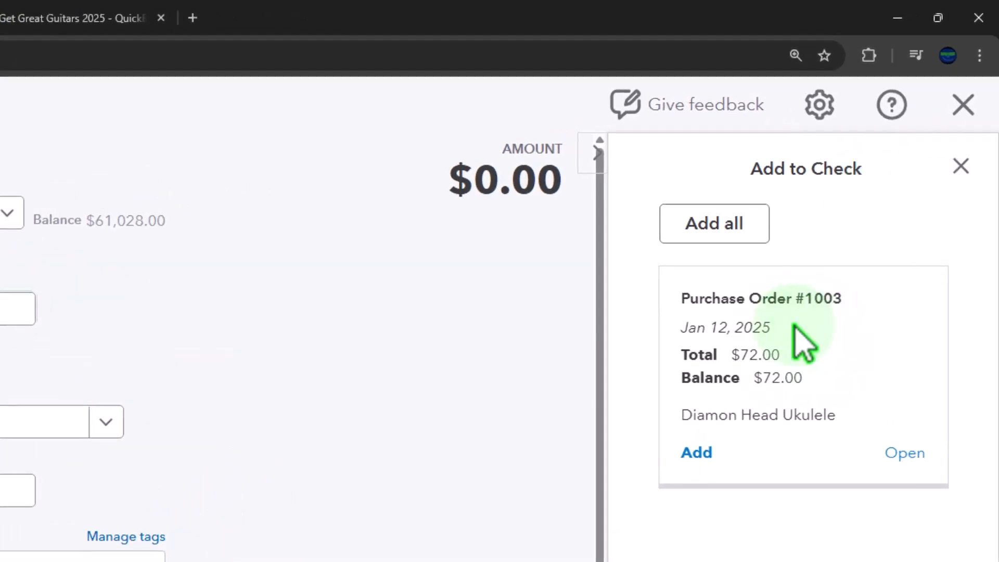
left_click(697, 452)
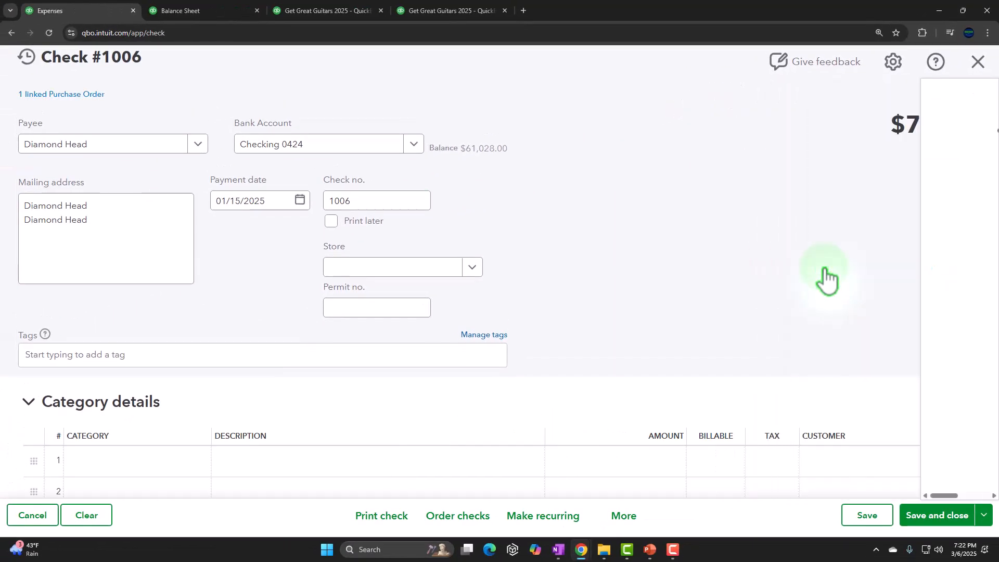
Step: Review check 1006's header and item details with the category section collapsed, and save and close the check
left_click(389, 194)
key("Tab")
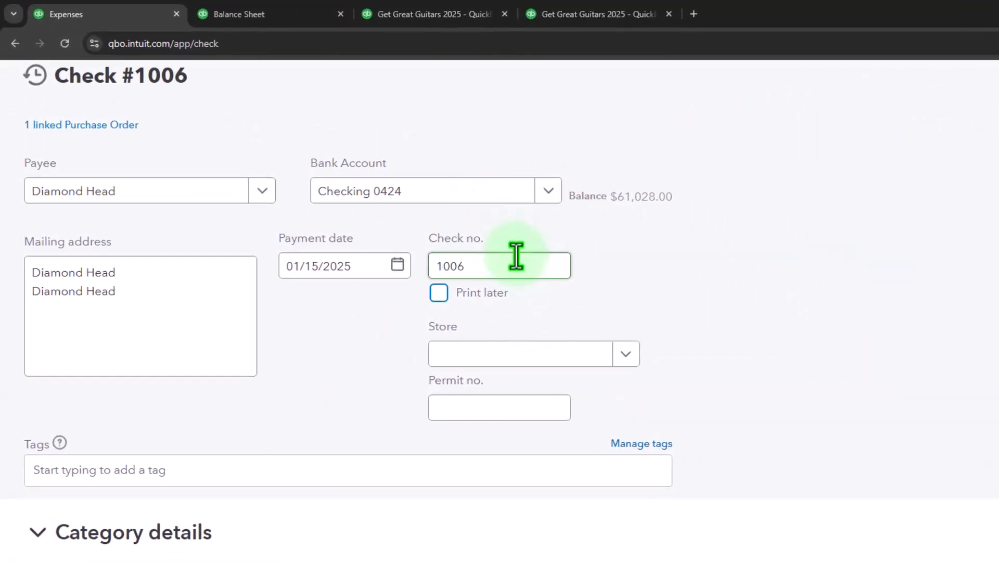
key("Tab")
key("Tab")
key("Tab")
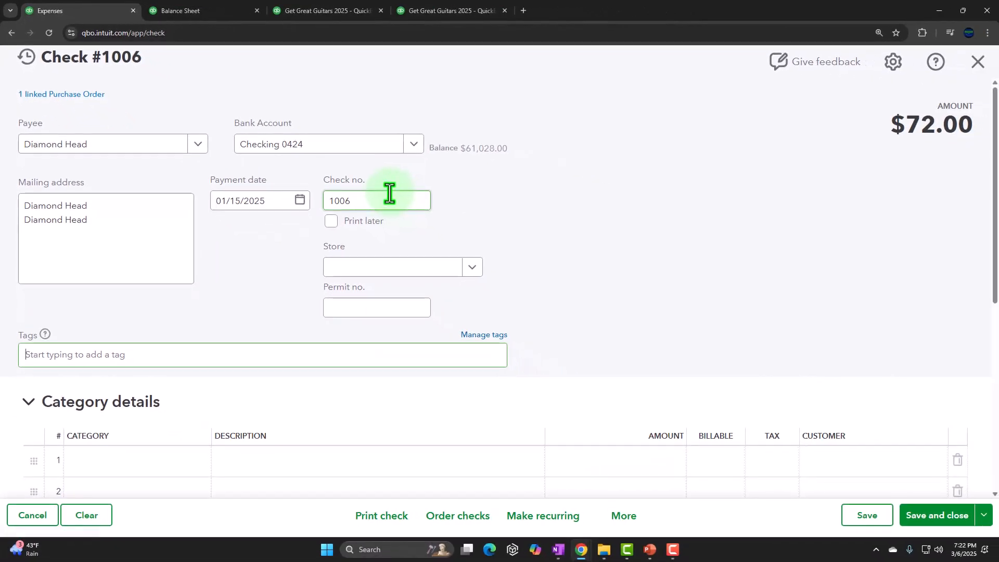
scroll(390, 194, "down", 3)
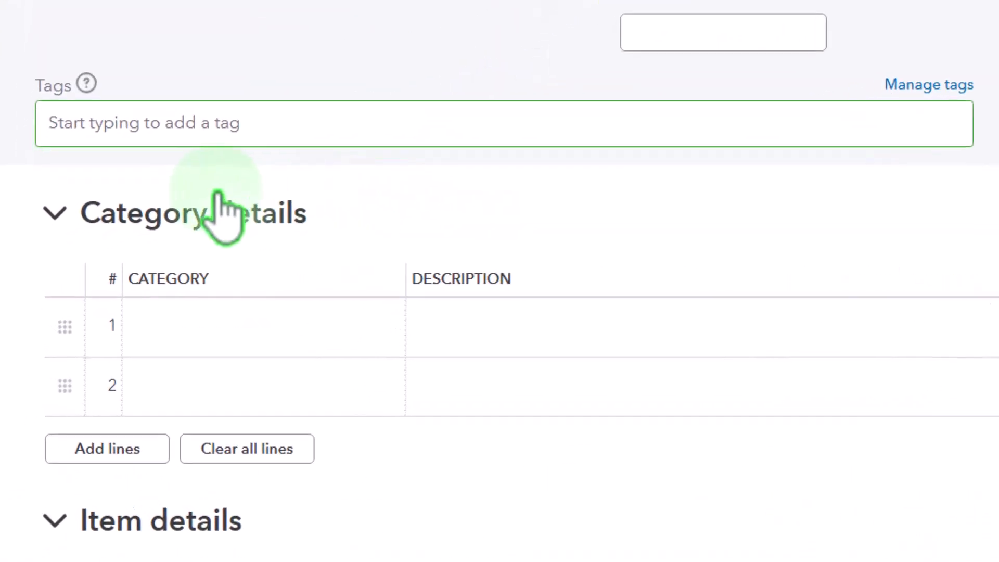
left_click(55, 214)
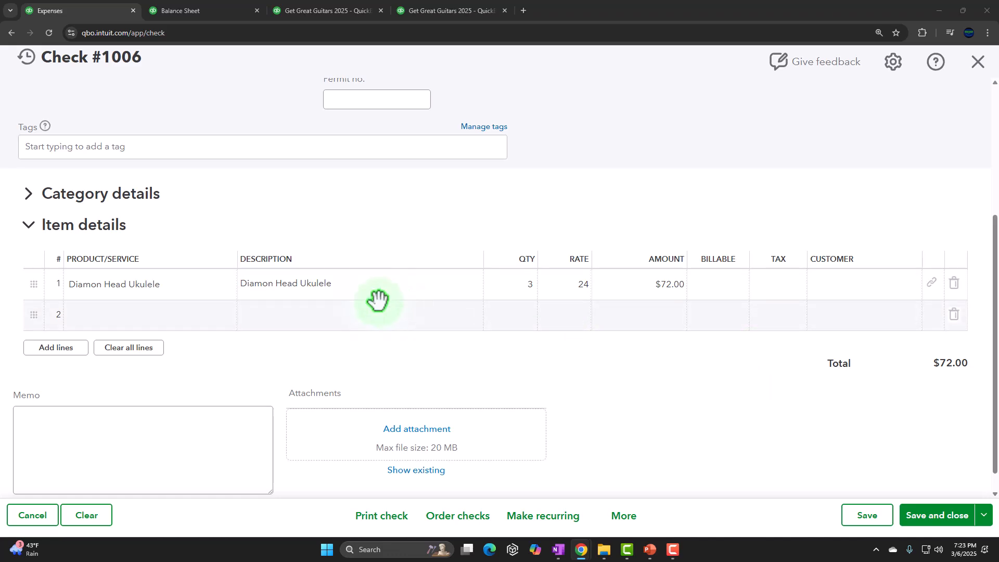
left_click(946, 517)
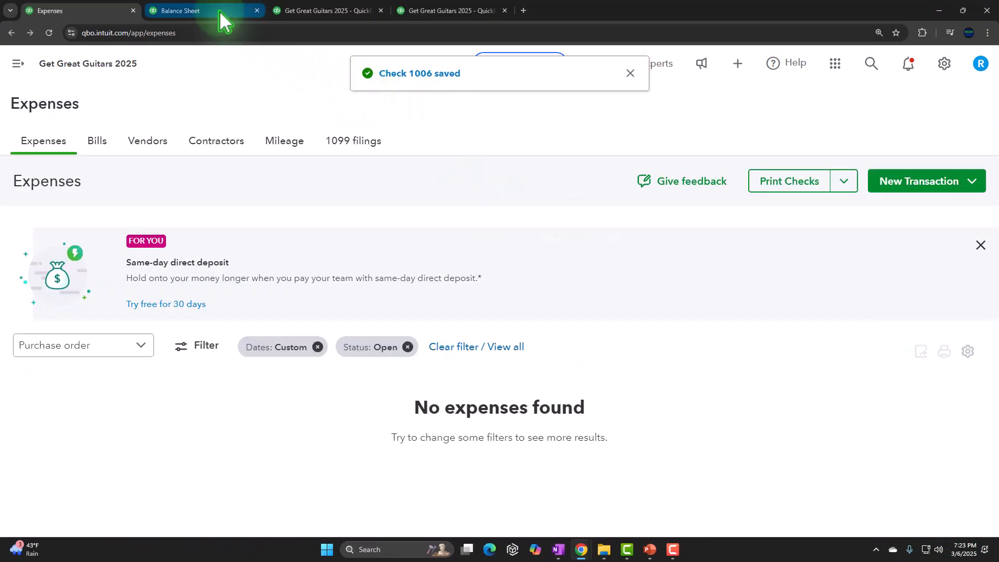
Step: Rerun the balance sheet for January 1 to January 31, 2025 and review its asset accounts
left_click(219, 20)
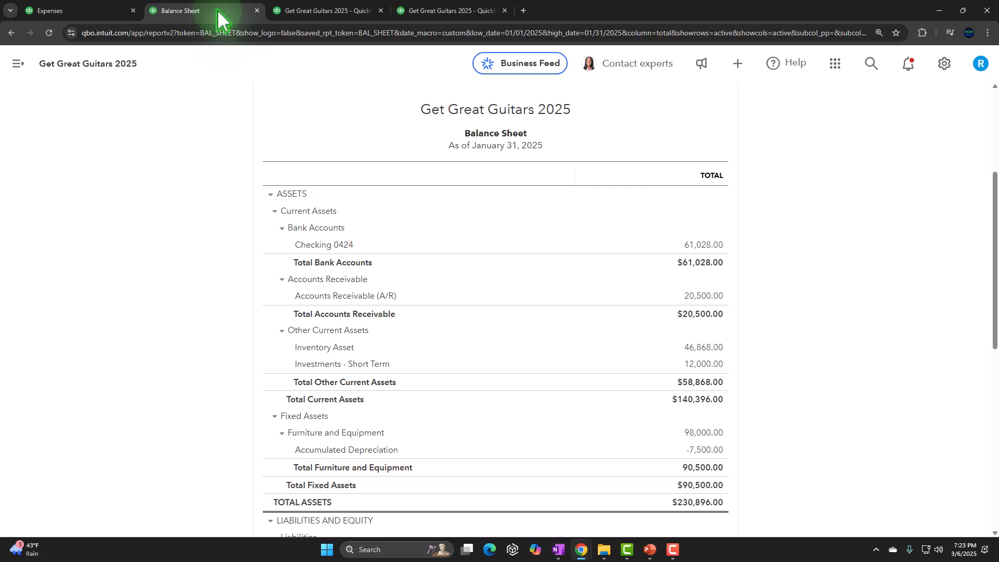
scroll(412, 126, "up", 3)
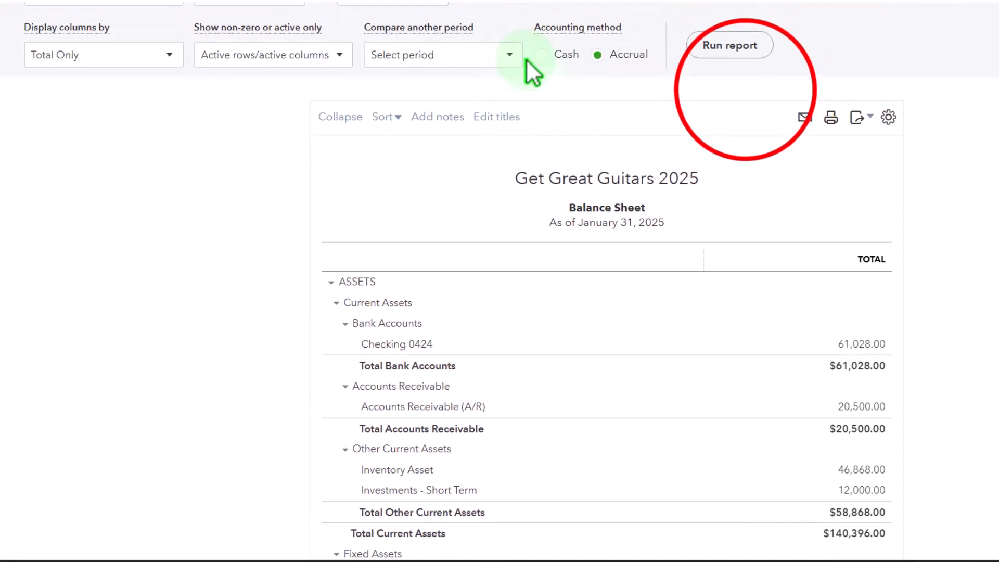
left_click(750, 50)
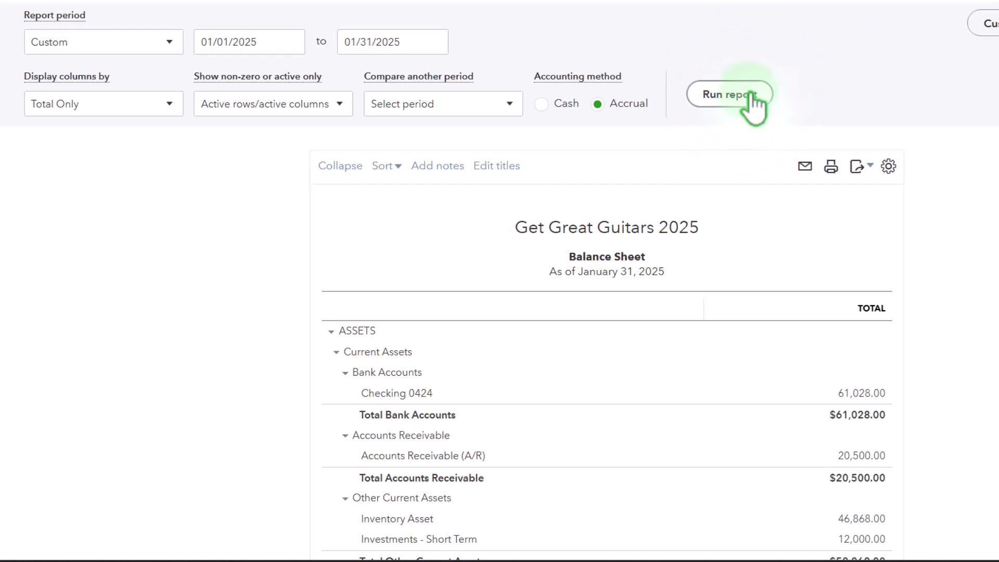
scroll(749, 151, "down", 2)
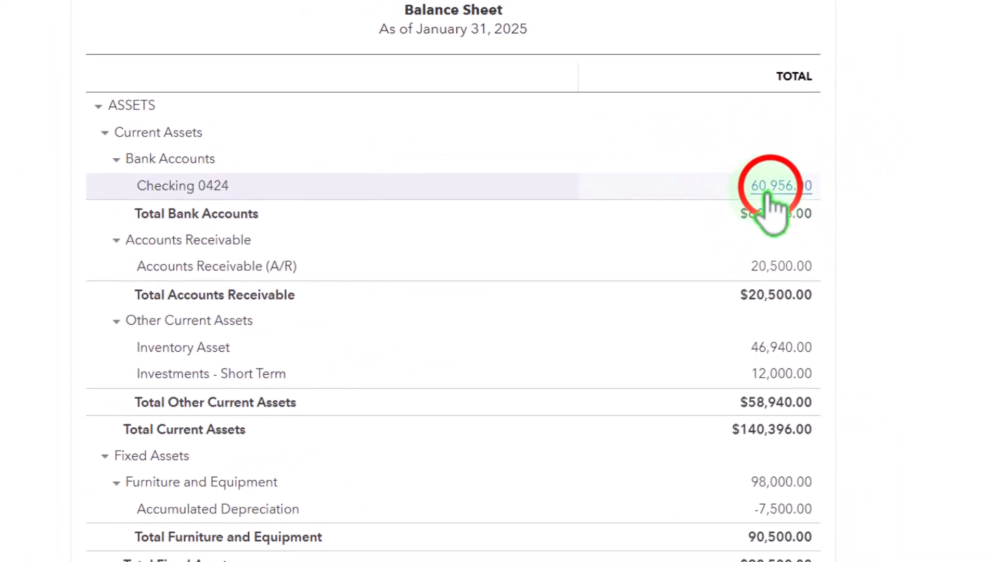
Step: Inspect Diamond Head's check 1006 from the Checking 0424 transaction detail, and return to the balance sheet
left_click(770, 187)
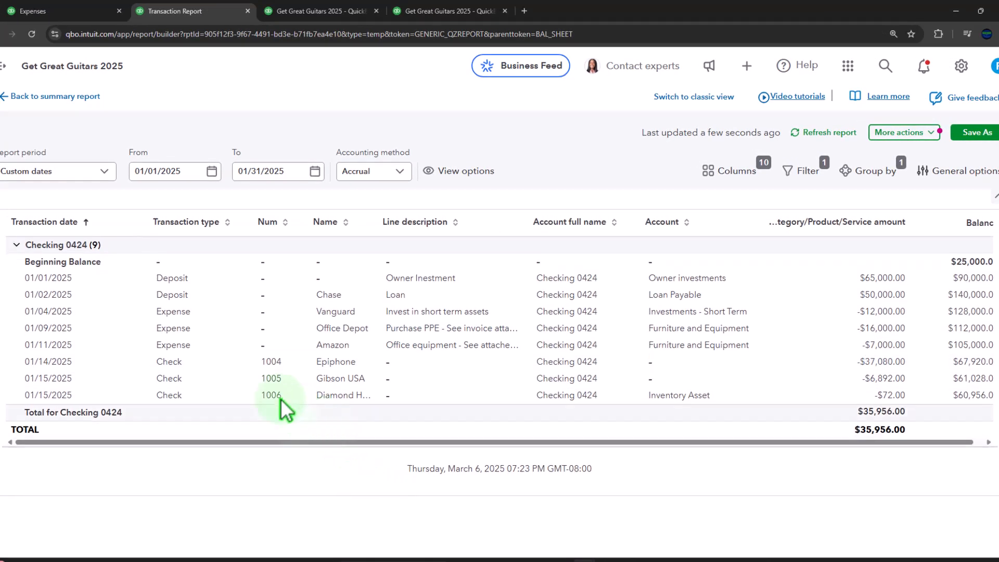
scroll(276, 404, "down", 1)
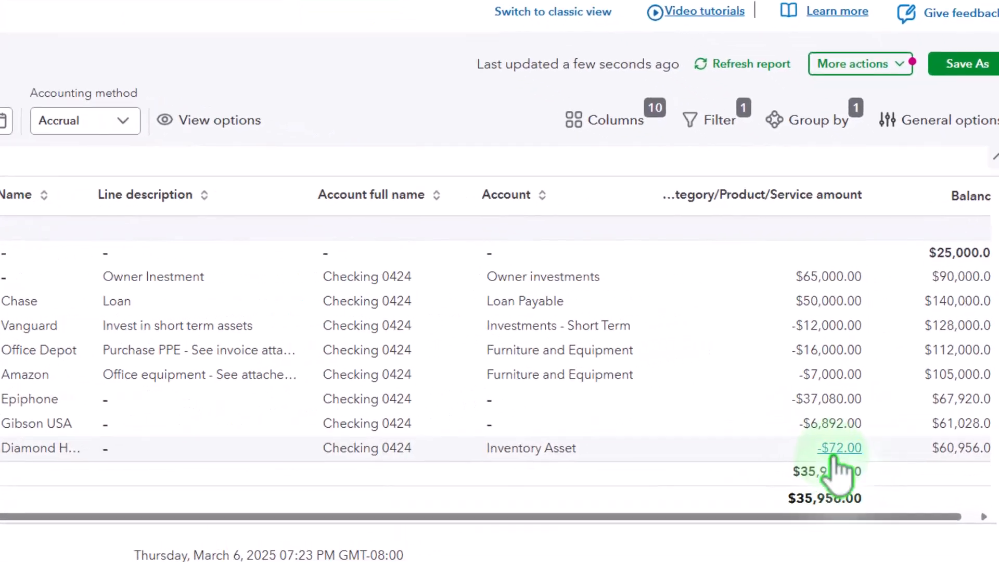
left_click(887, 397)
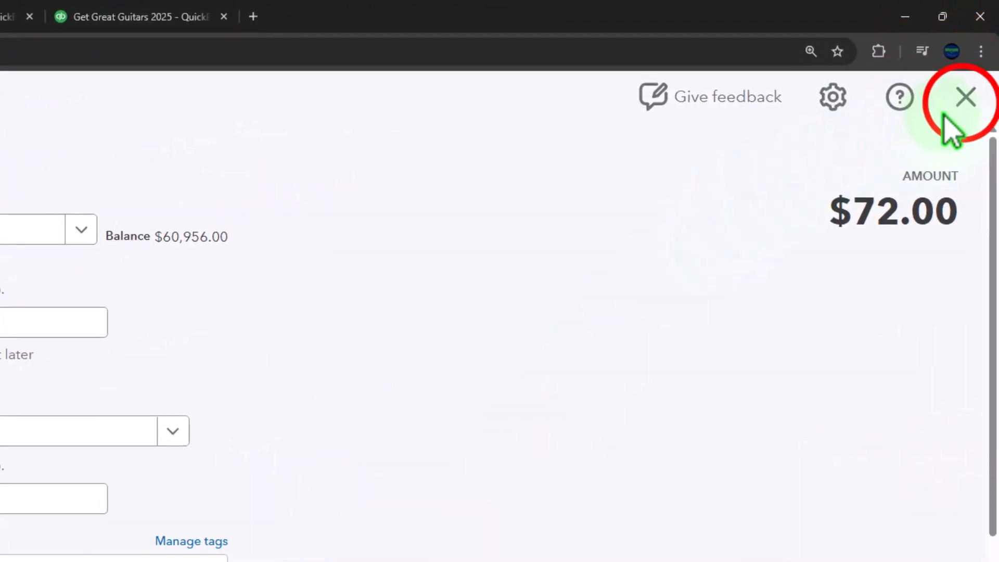
left_click(971, 80)
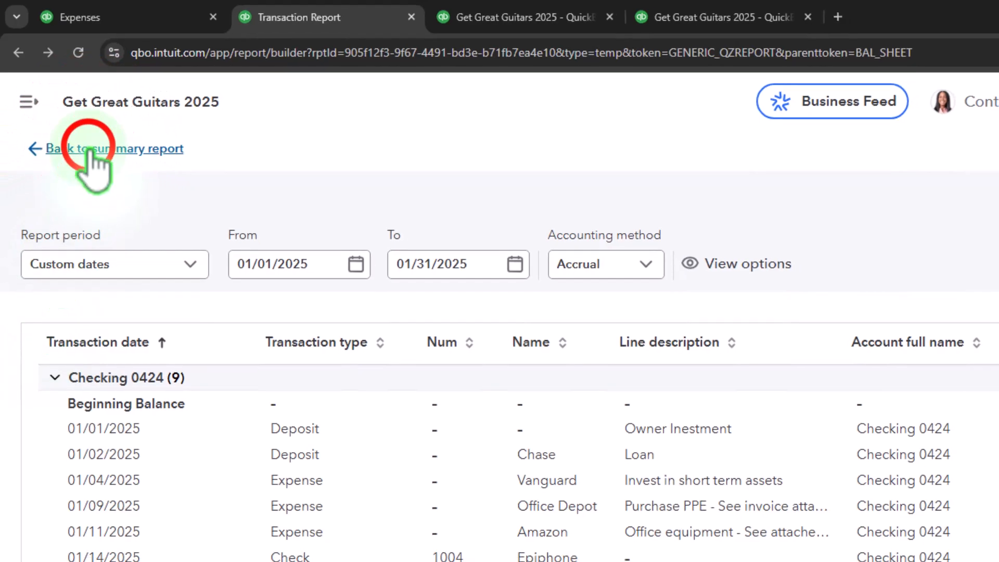
left_click(58, 100)
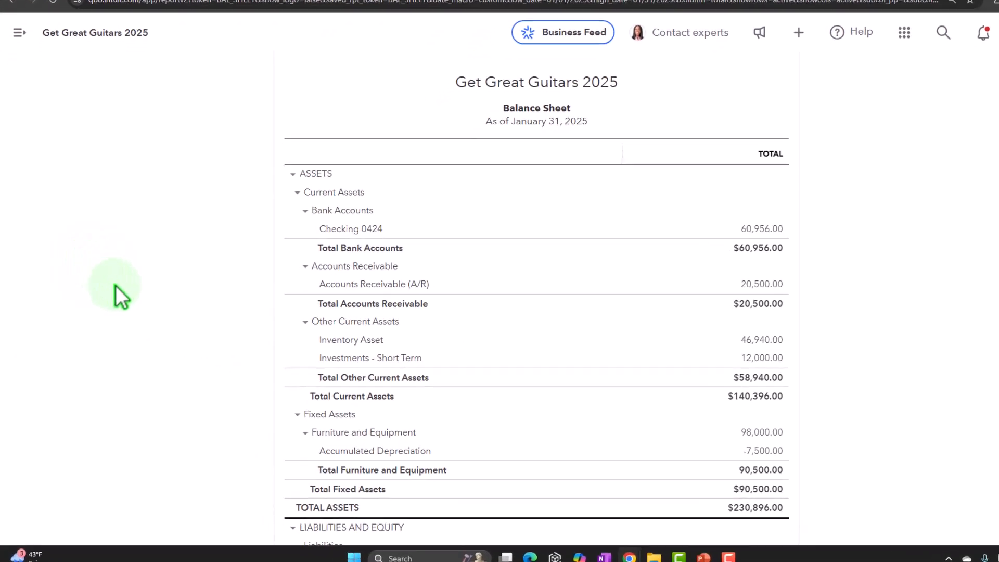
Step: Review the Inventory Asset transaction detail for the Diamond Head entry, and return to the balance sheet
left_click(807, 340)
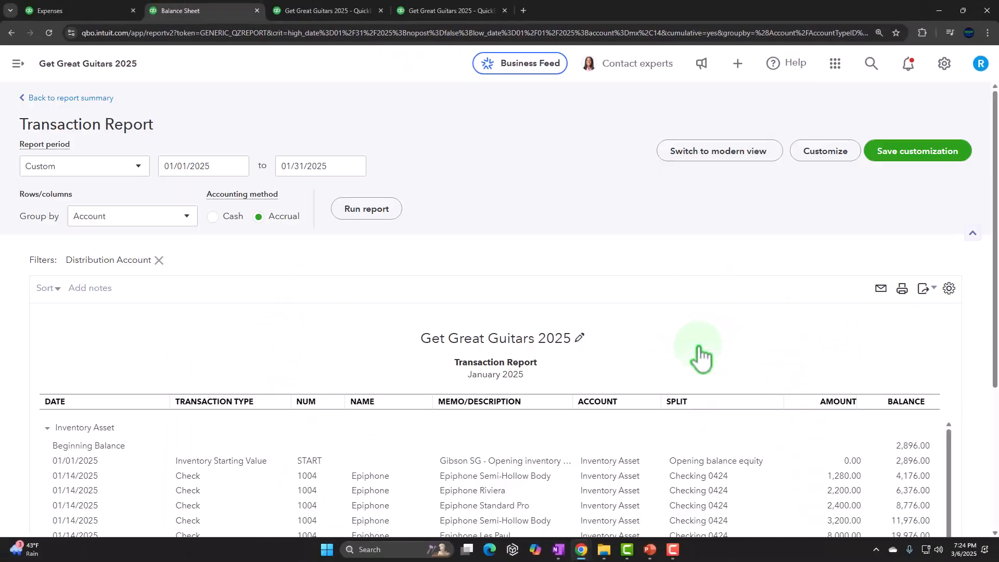
scroll(702, 359, "down", 4)
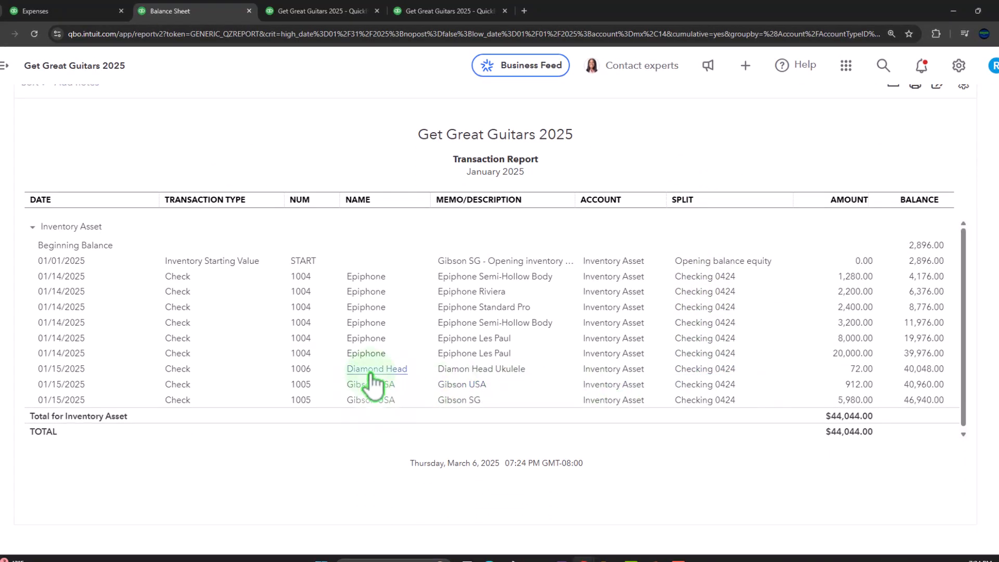
scroll(285, 217, "up", 5)
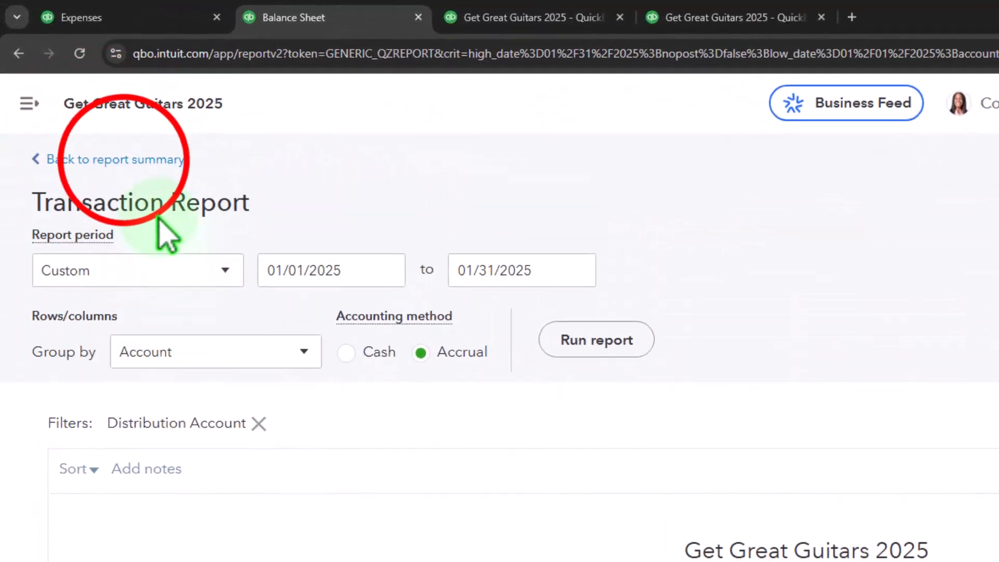
left_click(130, 159)
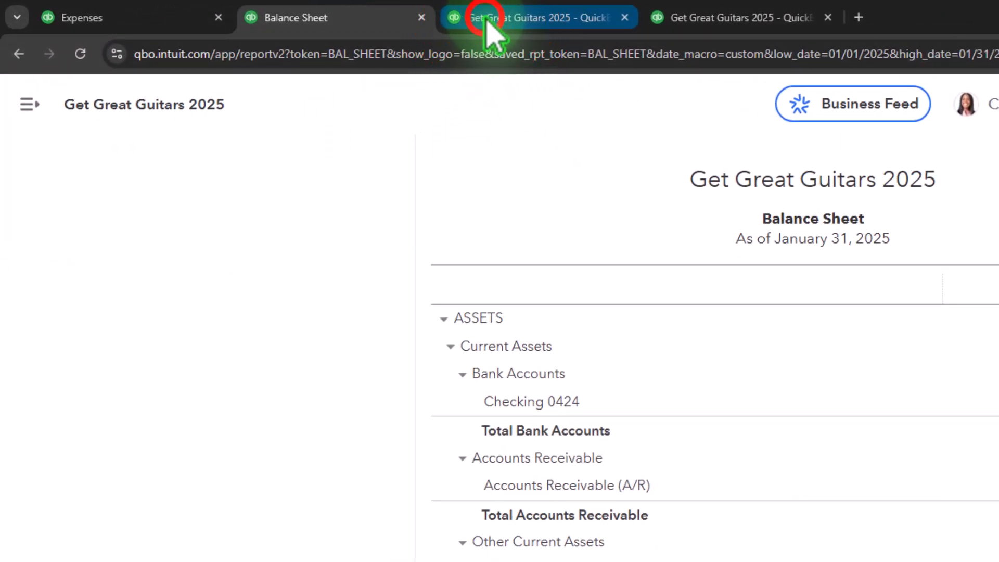
Step: Rerun the January 2025 profit and loss report to check for any effect of the purchase
left_click(420, 17)
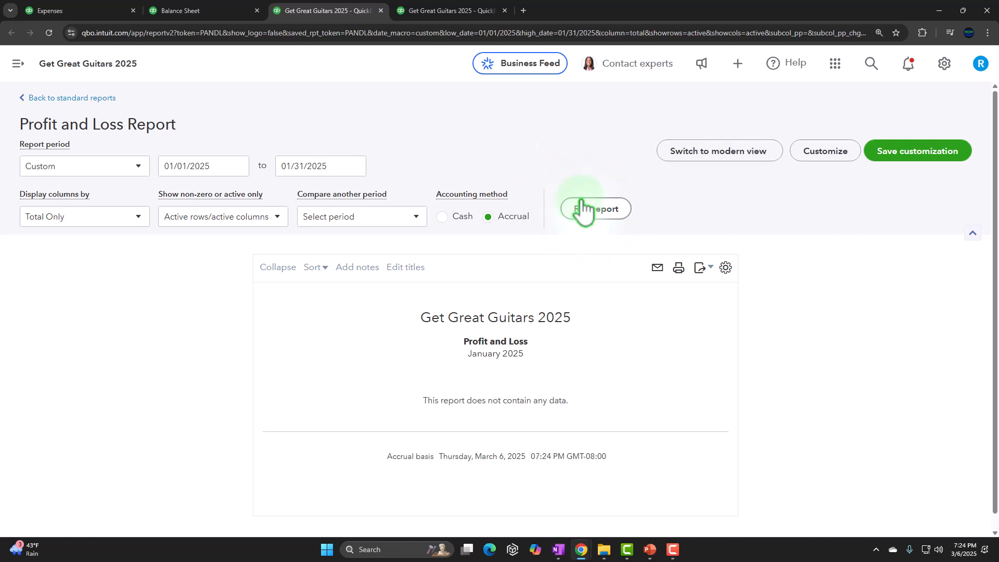
left_click(582, 208)
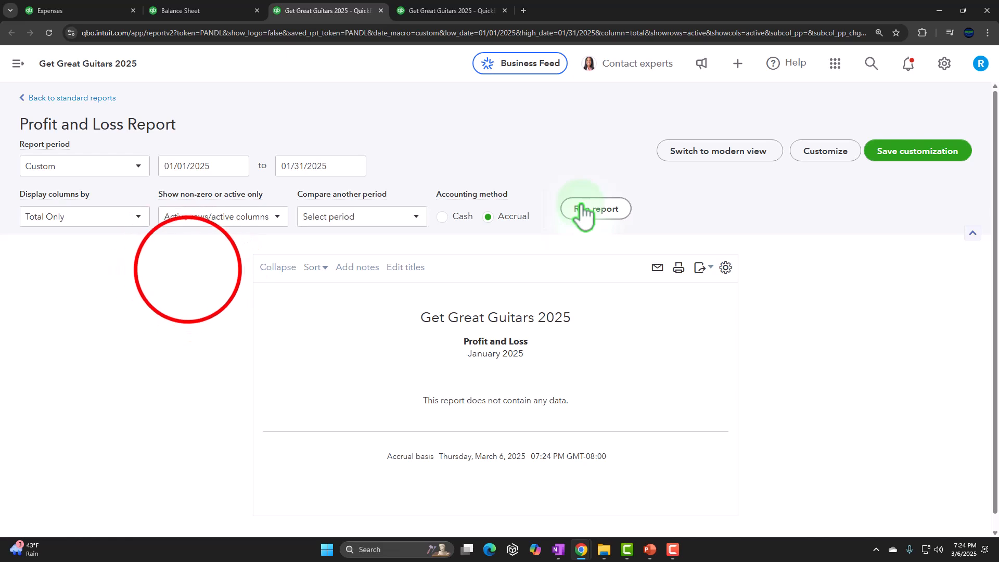
Step: Rerun the inventory valuation summary as of January 31, 2025 and review the item quantities and asset values
left_click(188, 270)
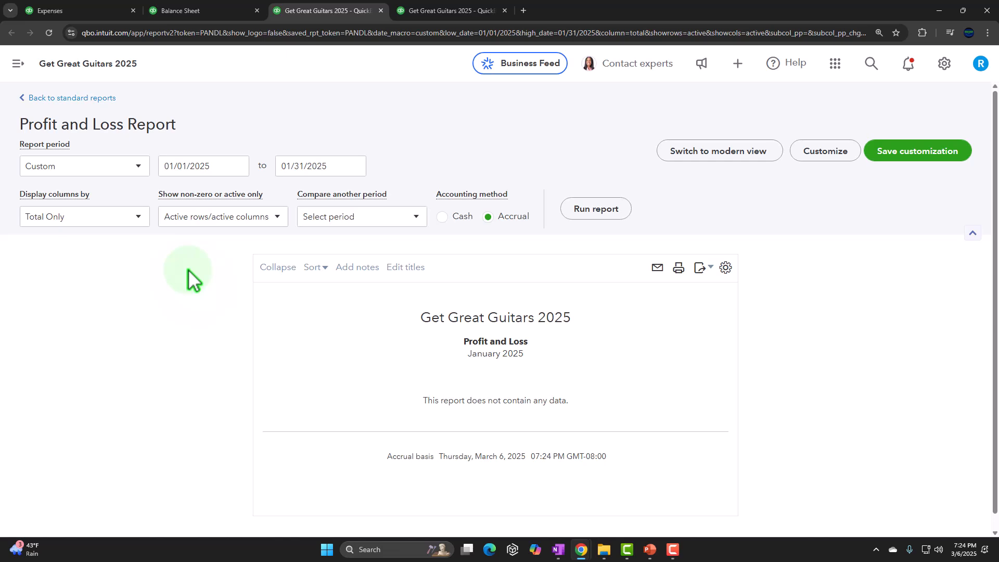
left_click(421, 11)
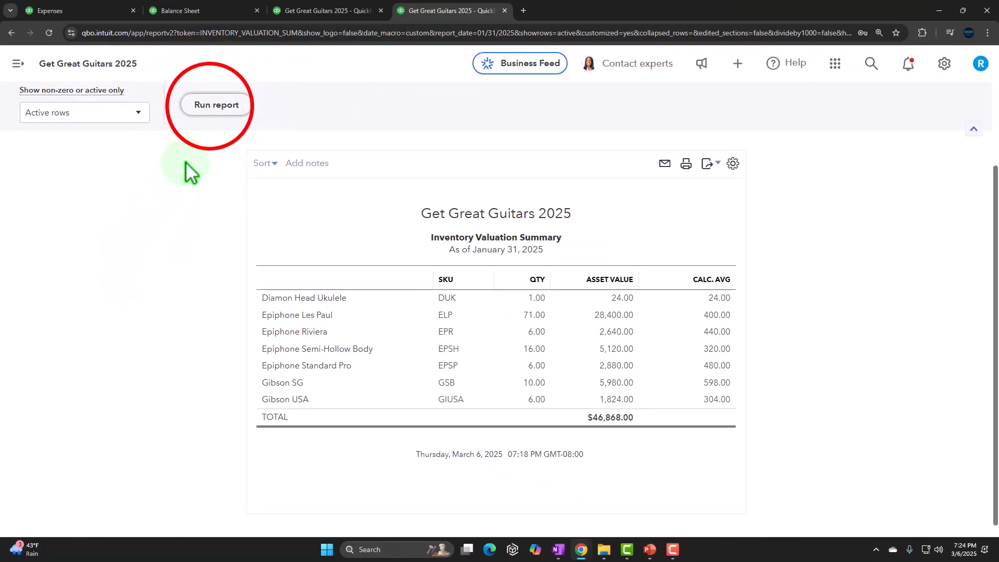
left_click(212, 105)
scroll(174, 203, "down", 3)
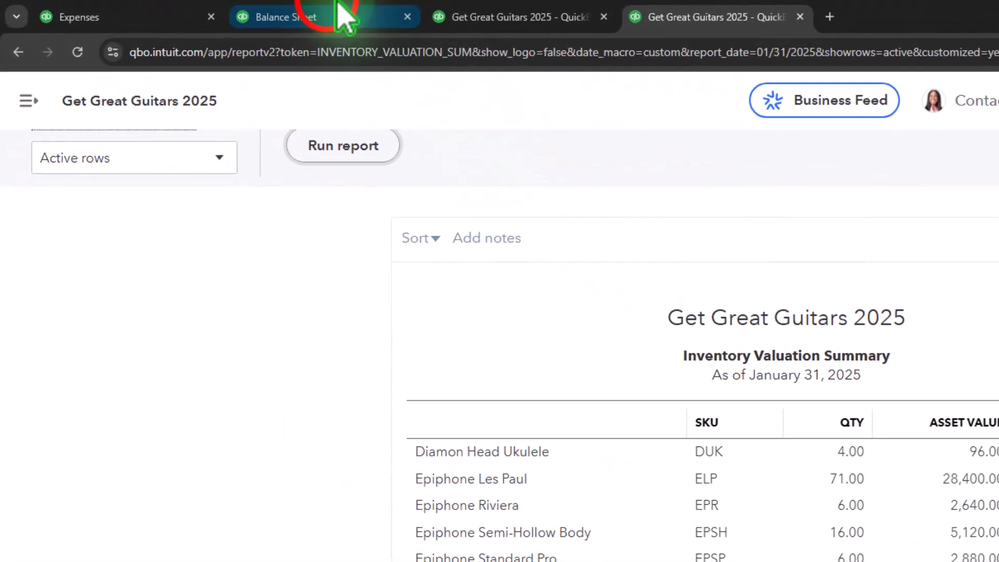
Step: Return to the expense transactions, filter the purchase orders to Closed status, and review the resulting list
left_click(338, 10)
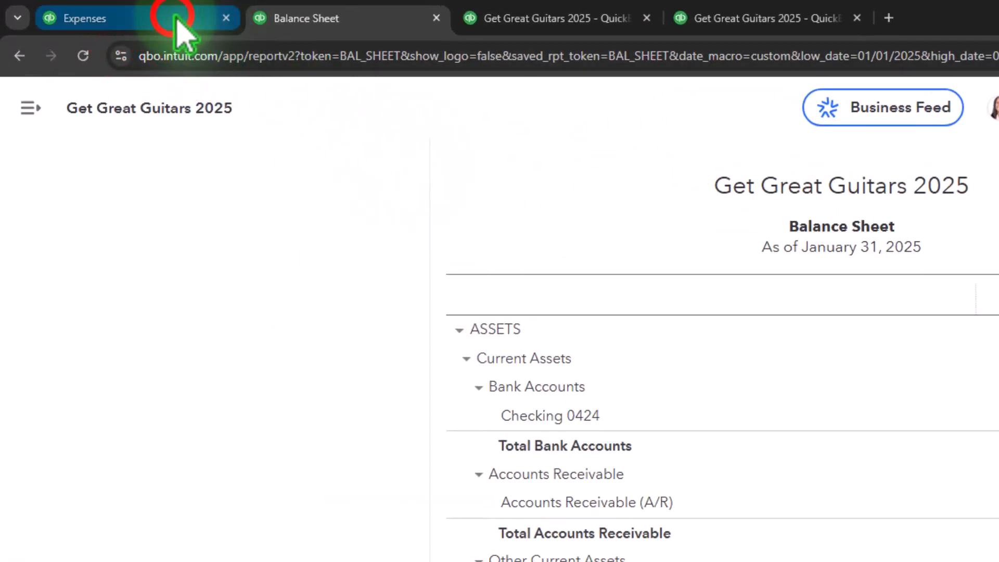
left_click(176, 19)
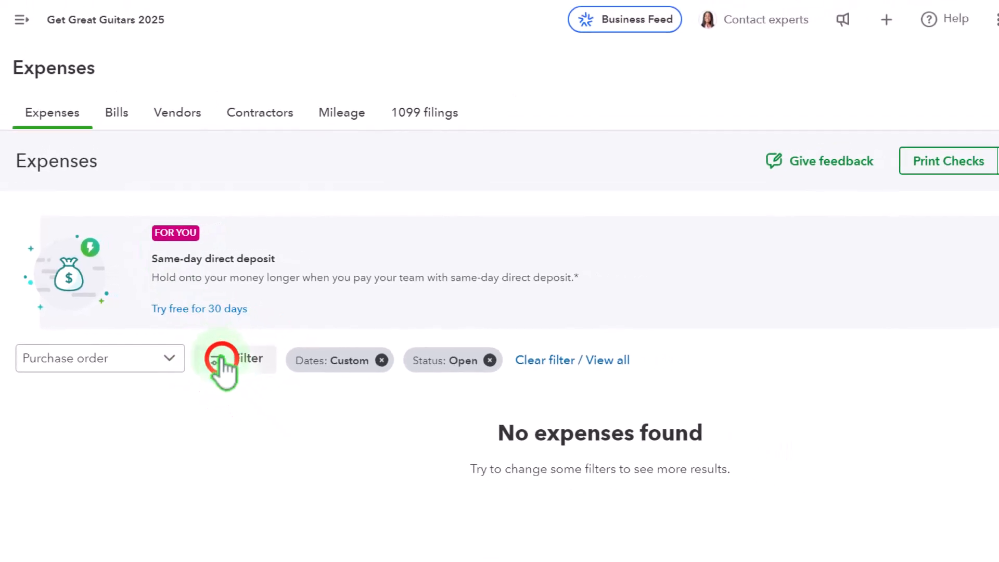
left_click(221, 358)
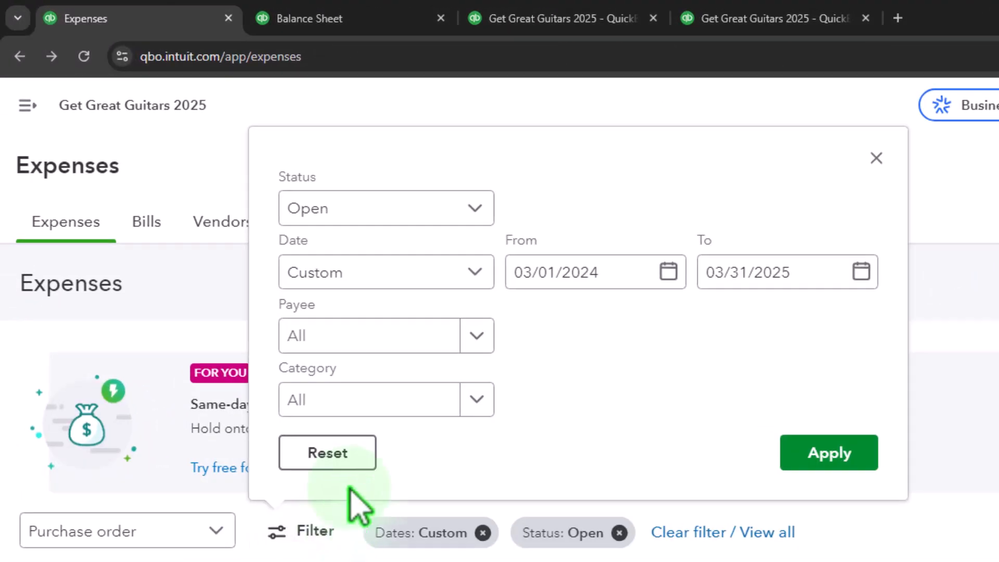
left_click(409, 206)
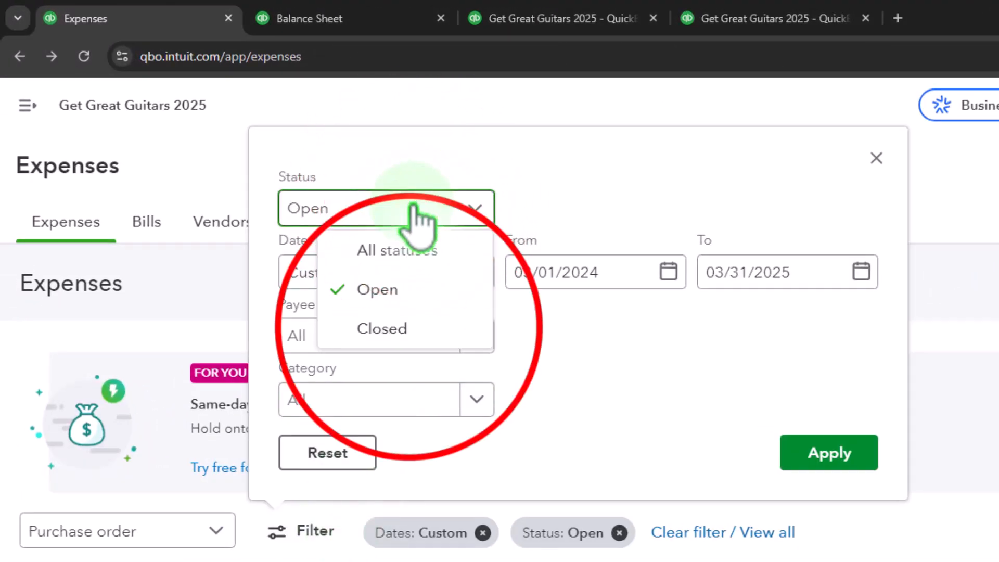
left_click(411, 320)
left_click(802, 452)
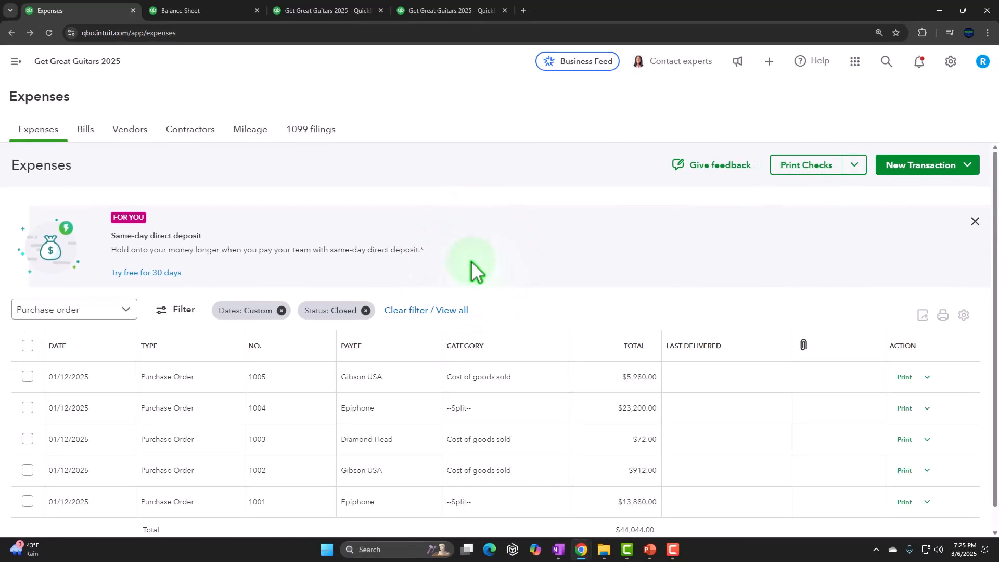
scroll(474, 270, "down", 1)
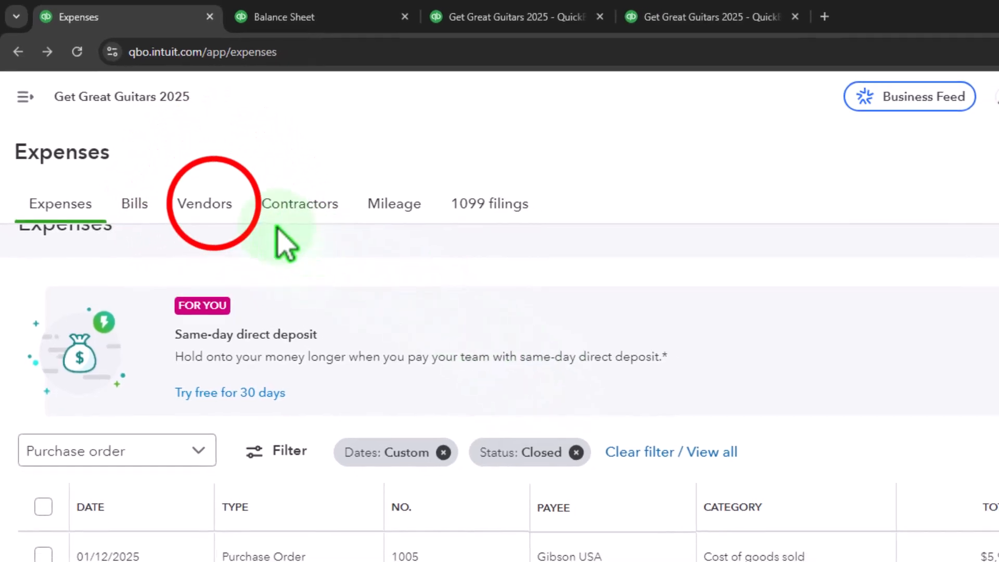
Step: Remove the purchase order filter from the vendor list and open Diamond Head's vendor record
left_click(155, 151)
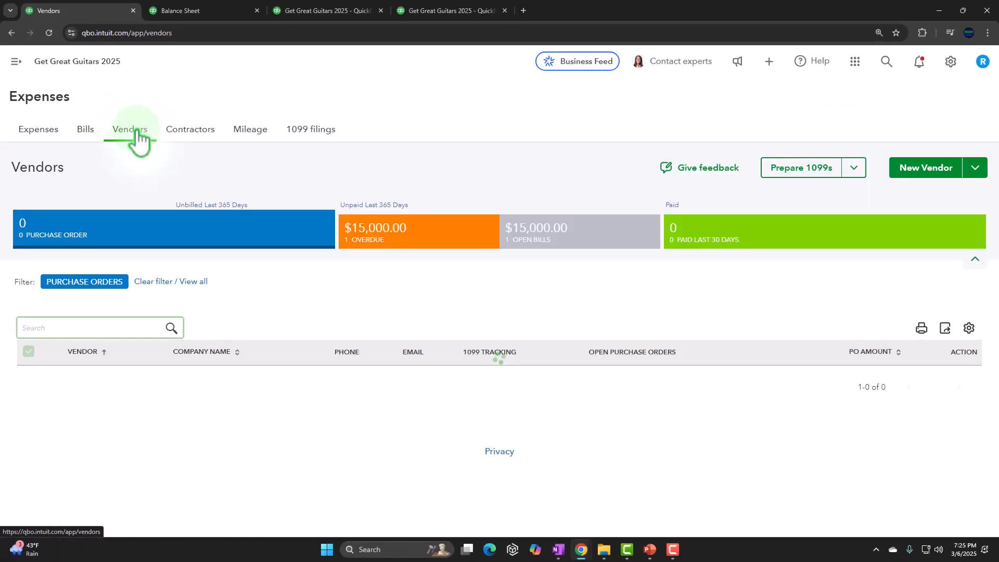
left_click(104, 234)
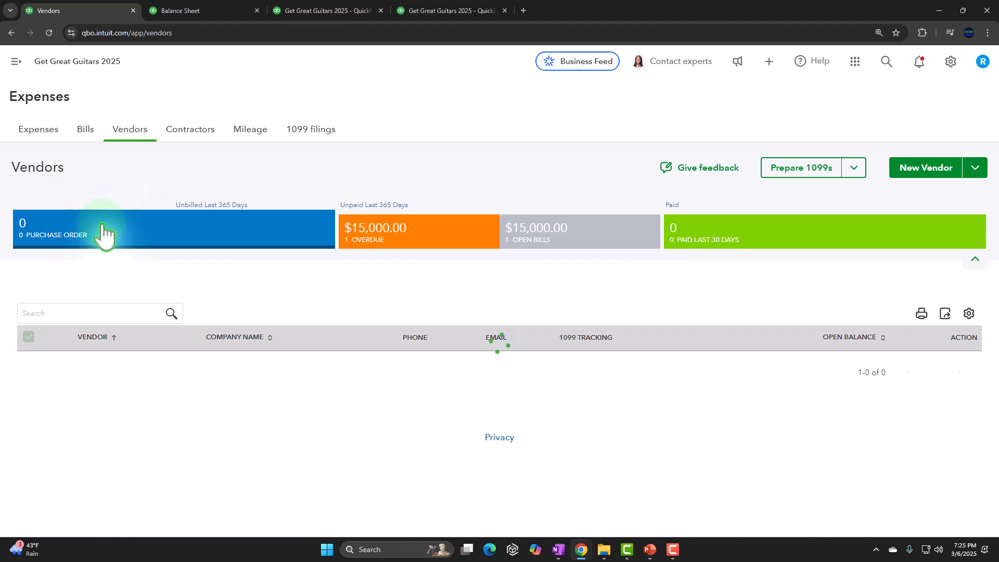
scroll(104, 234, "down", 1)
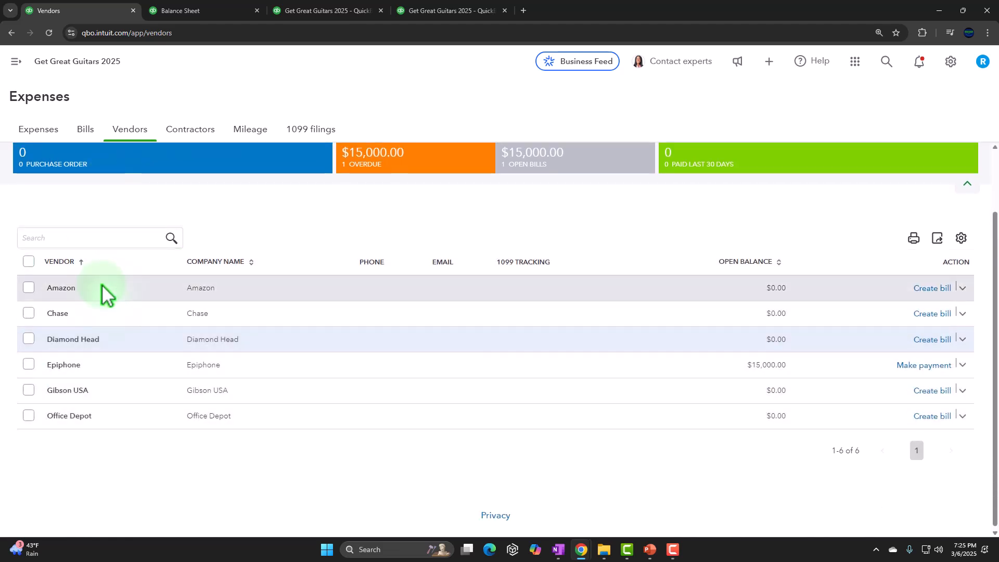
key("ctrl+plus")
key("ctrl+plus")
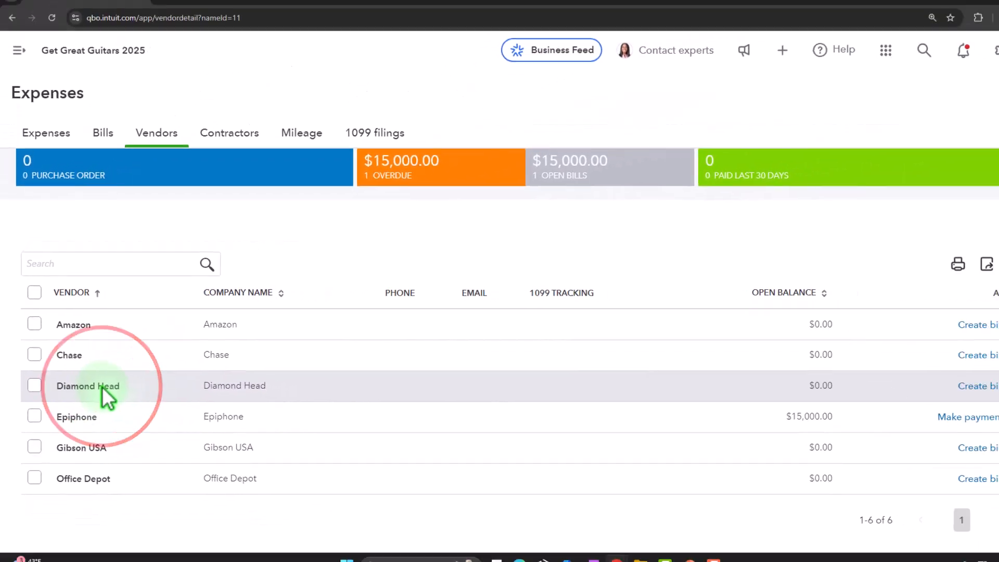
left_click(143, 432)
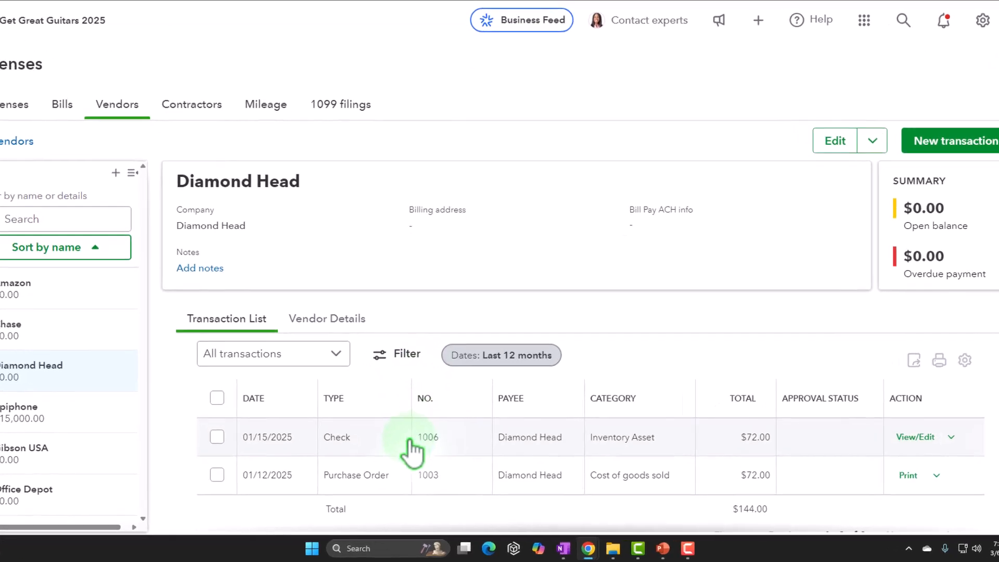
Step: Open Diamond Head's purchase order 1003, view its linked check, and close the order
left_click(333, 440)
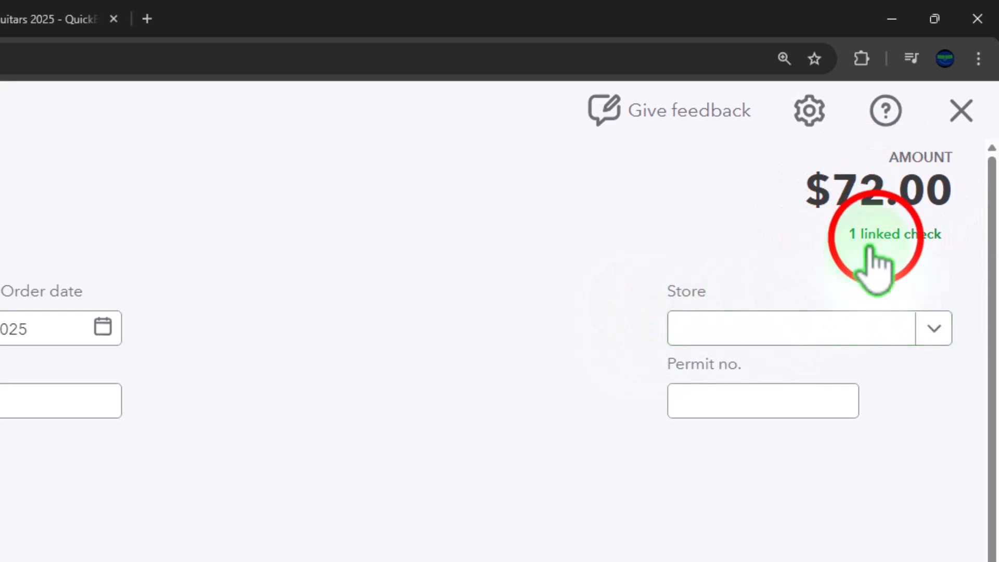
left_click(871, 249)
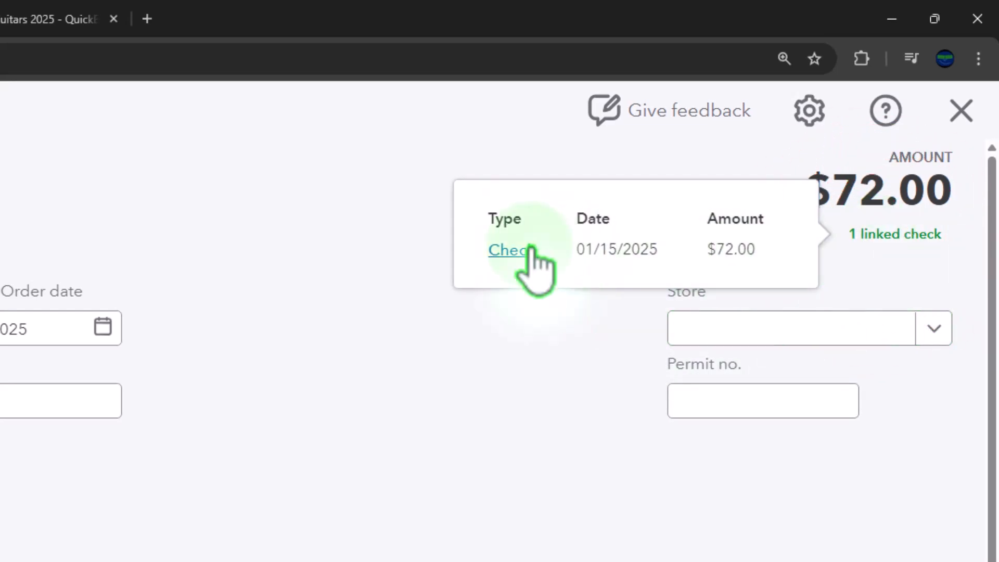
left_click(961, 110)
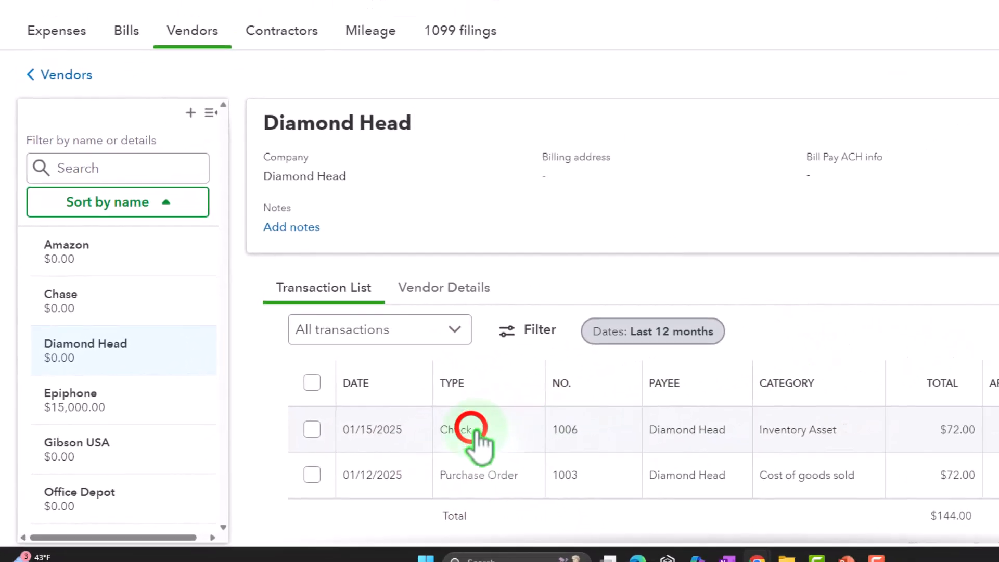
Step: Open Diamond Head's check 1006, view its linked purchase order, and close the check
left_click(472, 429)
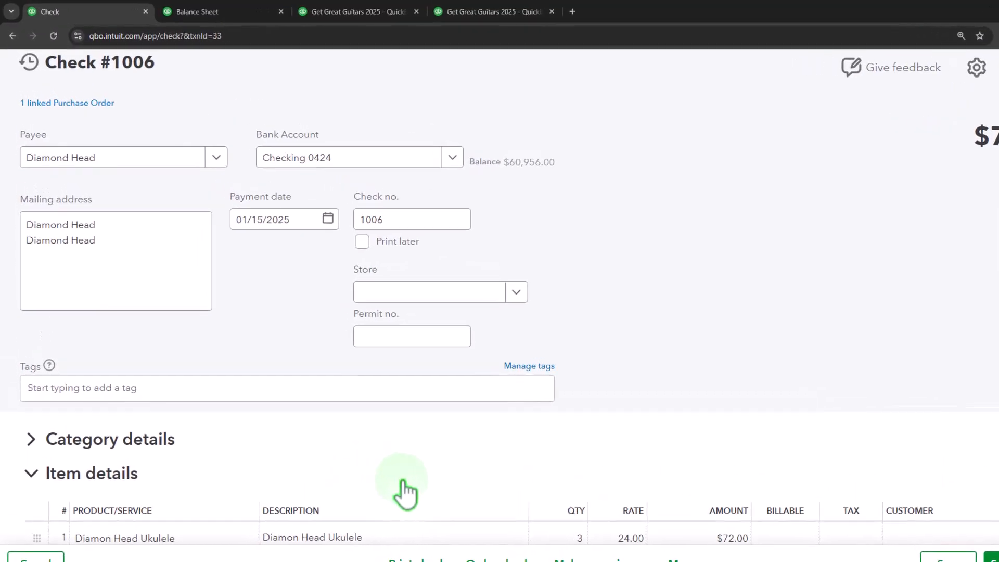
left_click(146, 144)
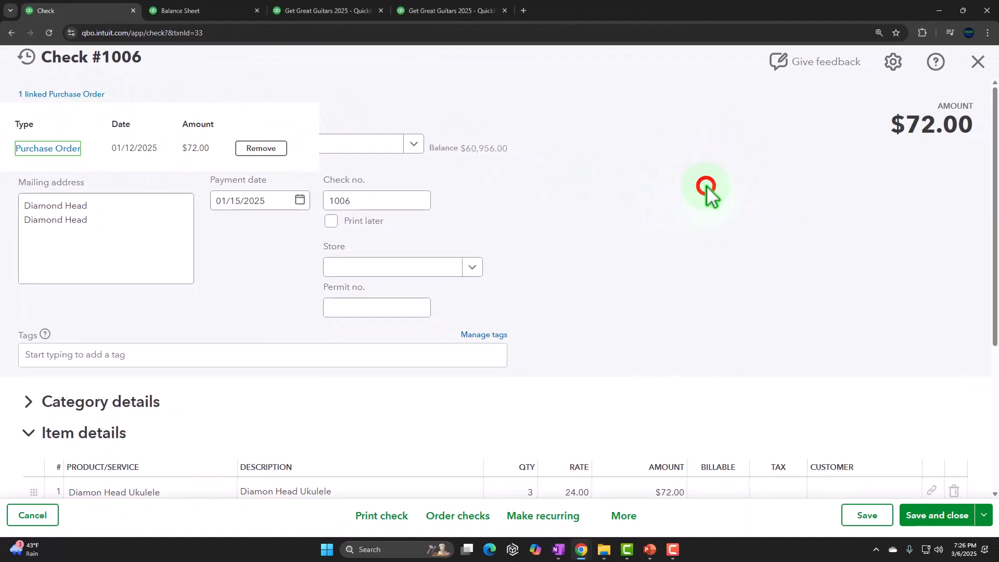
left_click(707, 185)
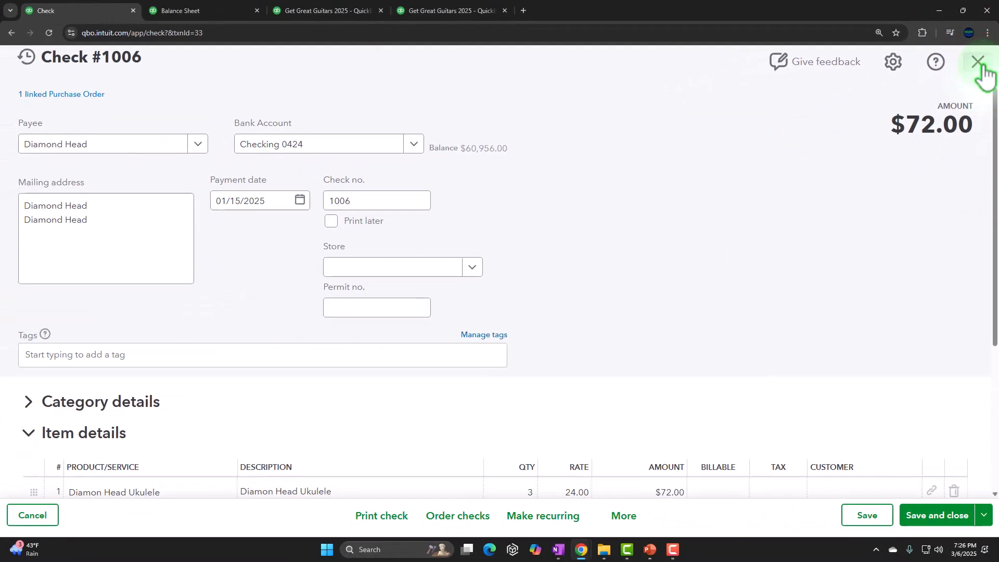
left_click(978, 61)
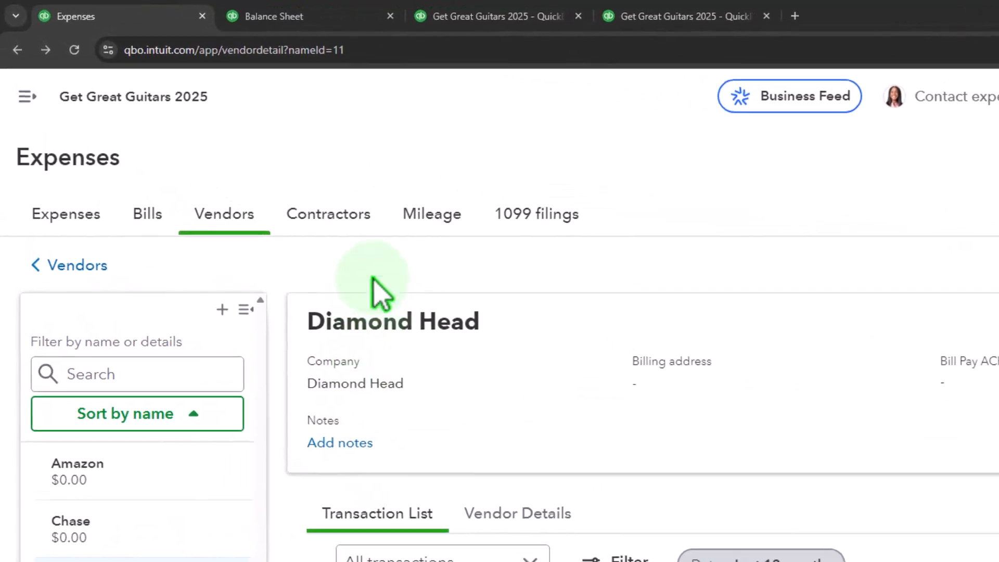
Step: Rerun the balance sheet as of January 31, 2025 and review its assets, liabilities and equity
left_click(312, 16)
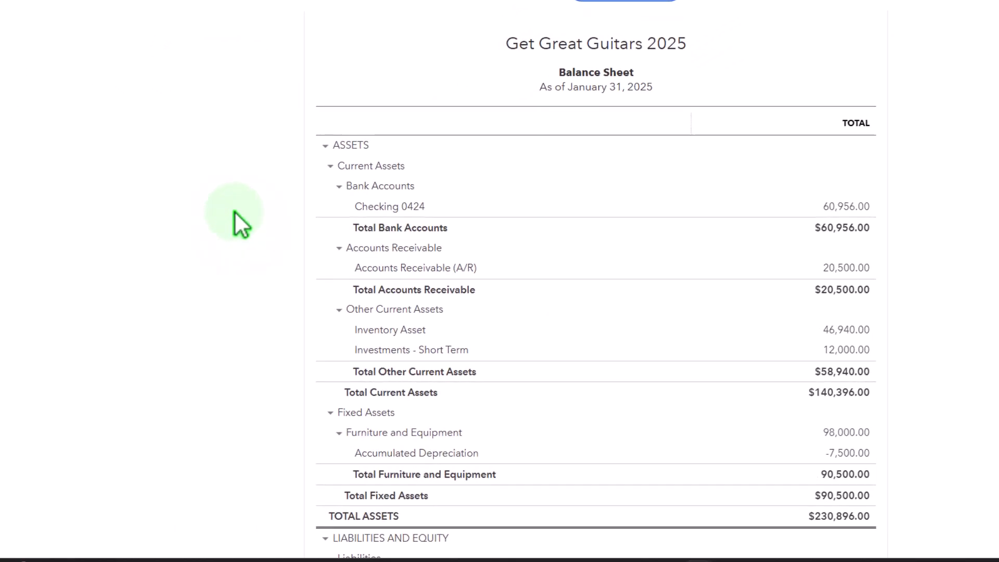
scroll(237, 223, "down", 1)
scroll(234, 222, "up", 5)
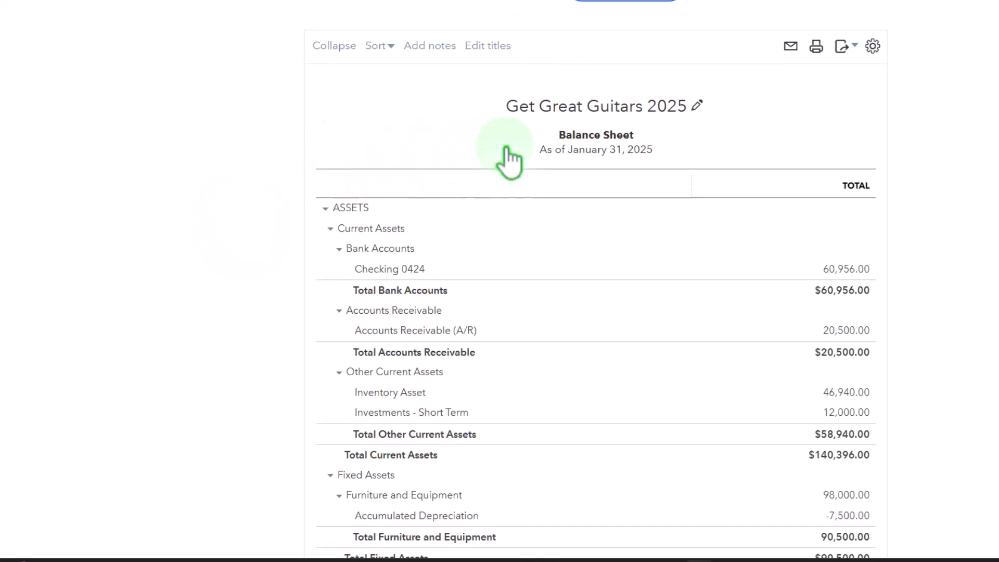
left_click(692, 98)
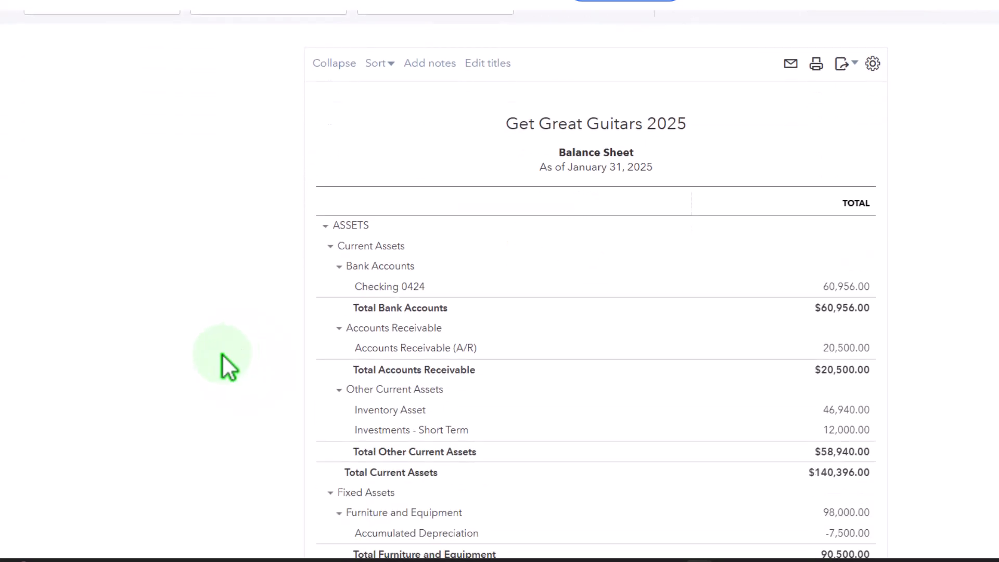
scroll(221, 354, "down", 5)
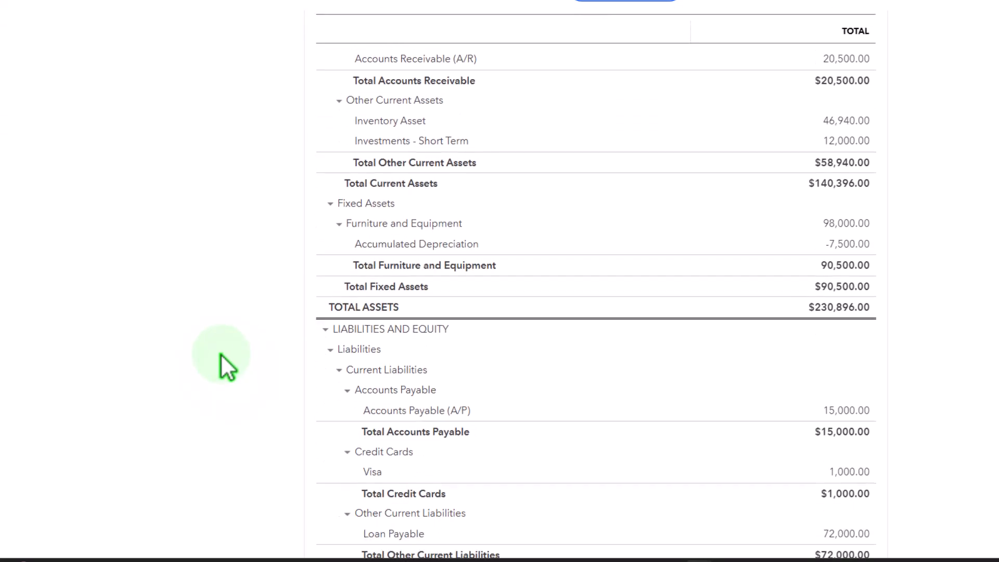
scroll(221, 354, "down", 4)
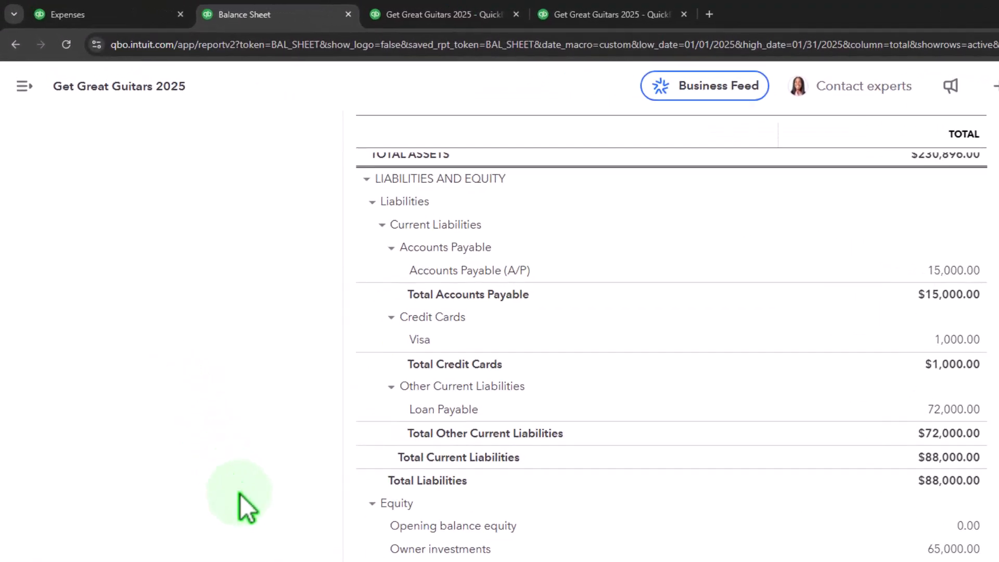
Step: Find and open the Trial Balance report from the standard reports, and collapse the navigation menu
left_click(141, 26)
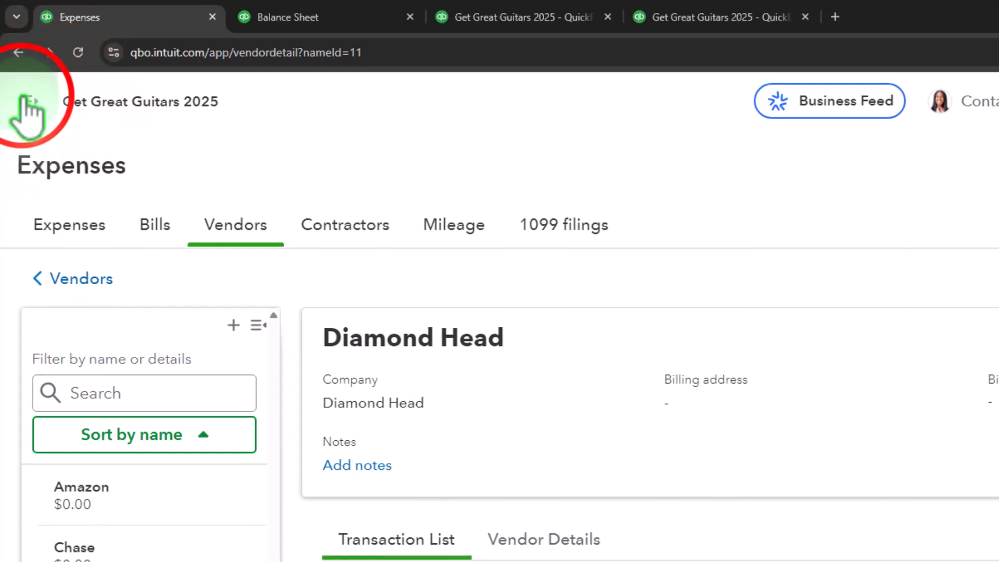
left_click(27, 104)
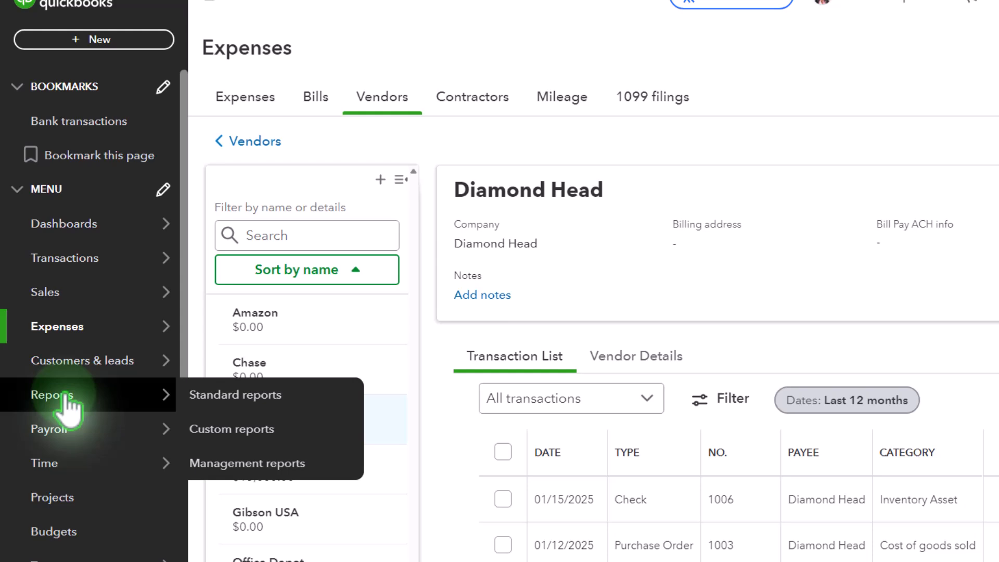
left_click(49, 368)
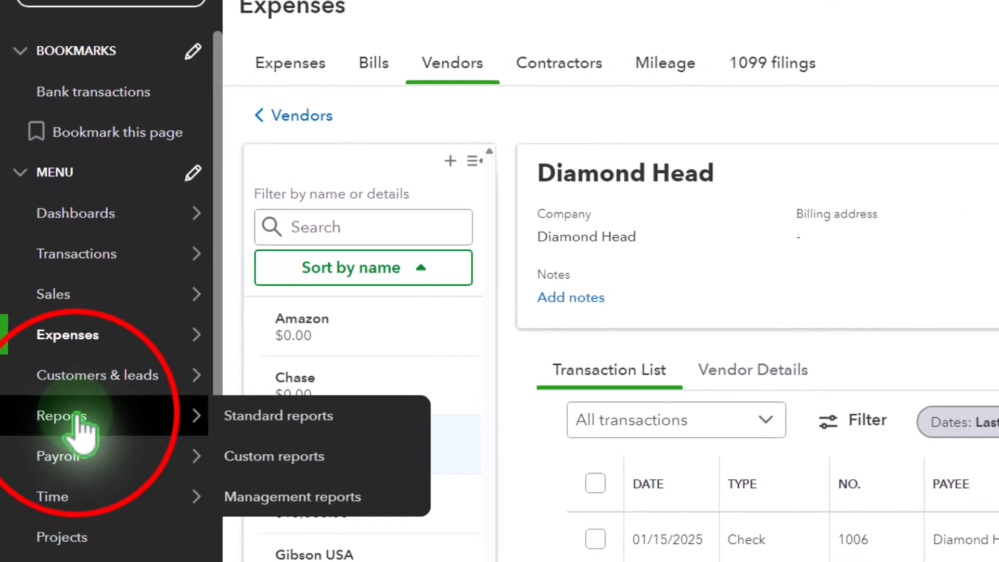
left_click(50, 368)
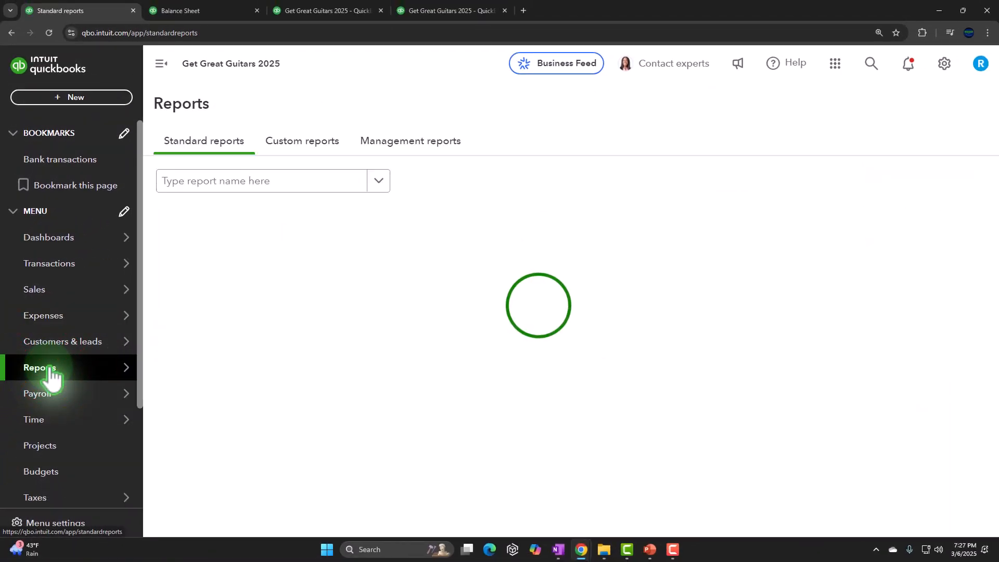
left_click(207, 183)
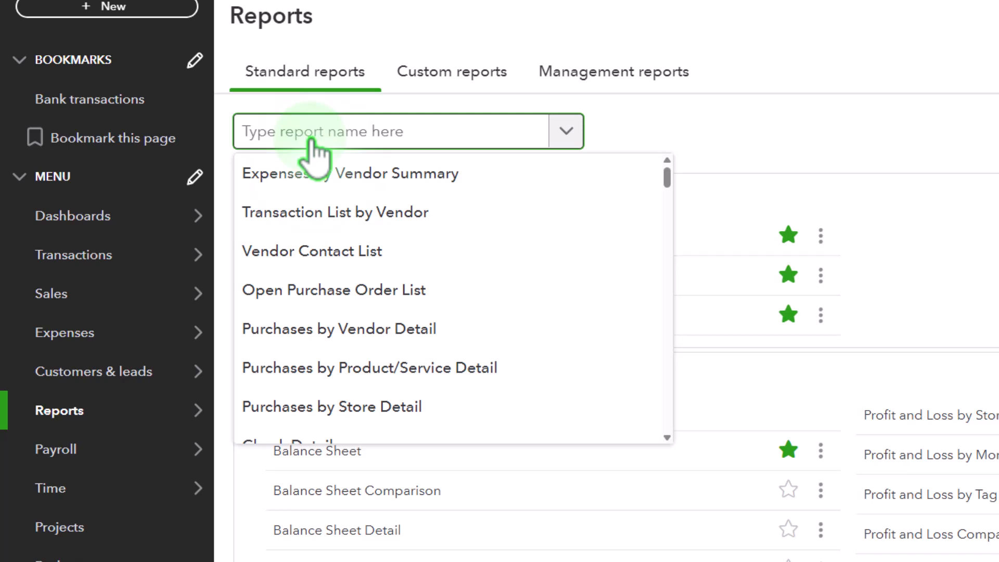
type("tri")
left_click(311, 150)
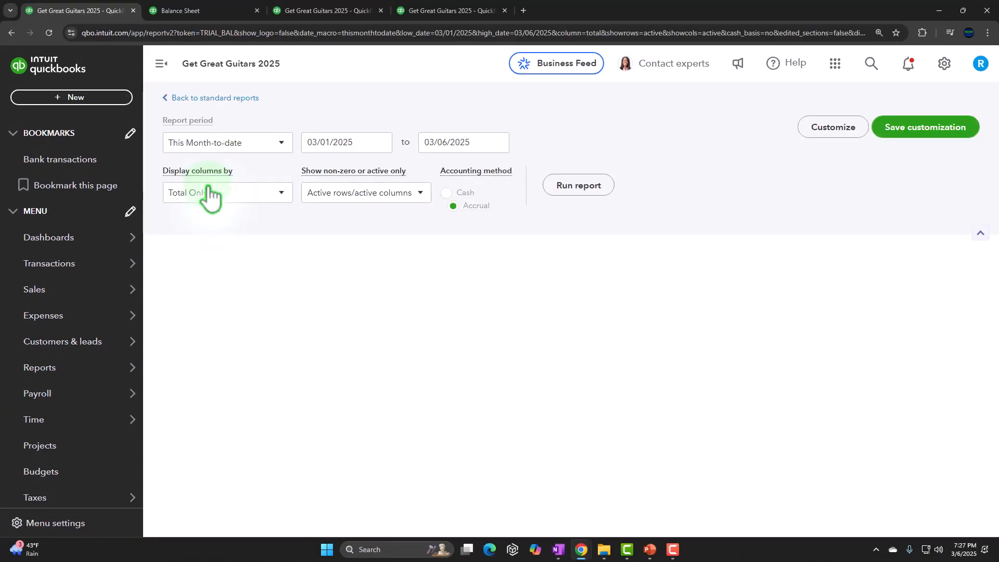
left_click(160, 64)
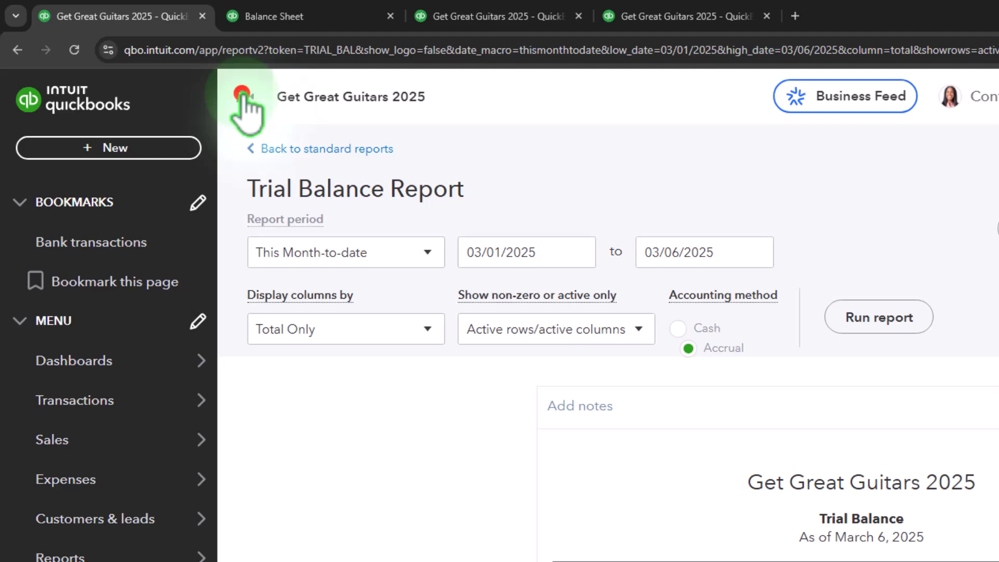
Step: Set the trial balance period to 01/01/2025 through 01/31/2025 and run the report
left_click(546, 252)
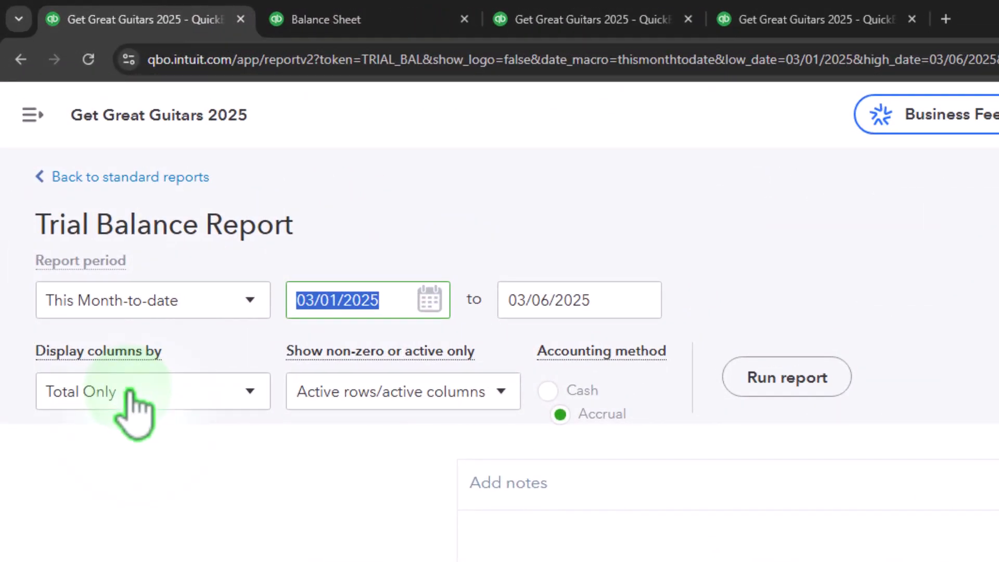
type("01012")
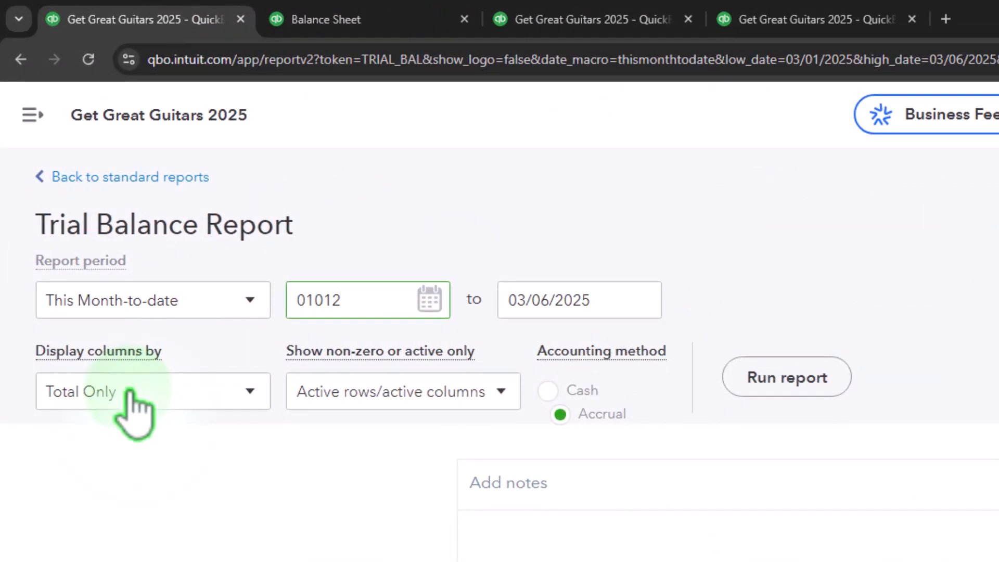
key("Tab")
type("013125")
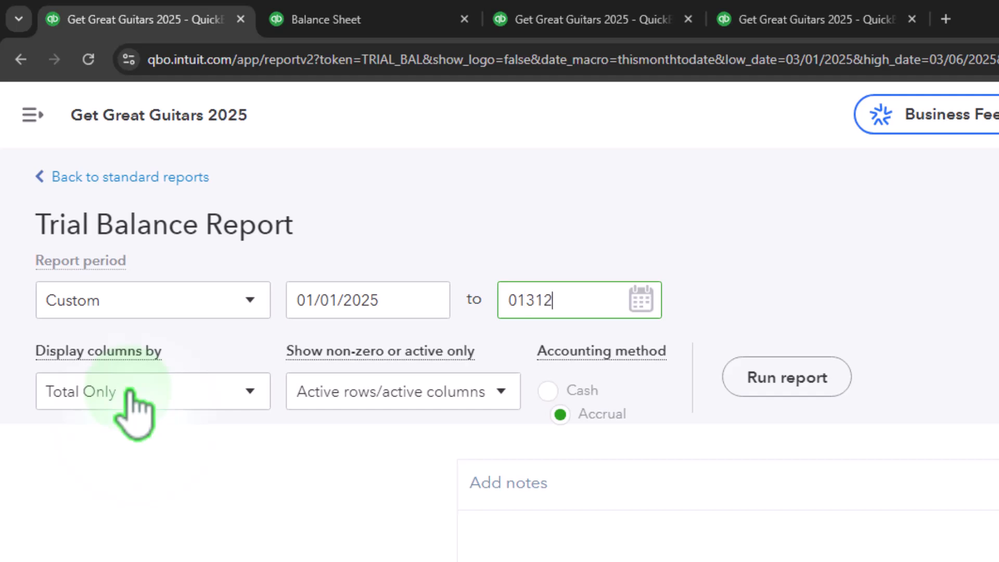
left_click(787, 377)
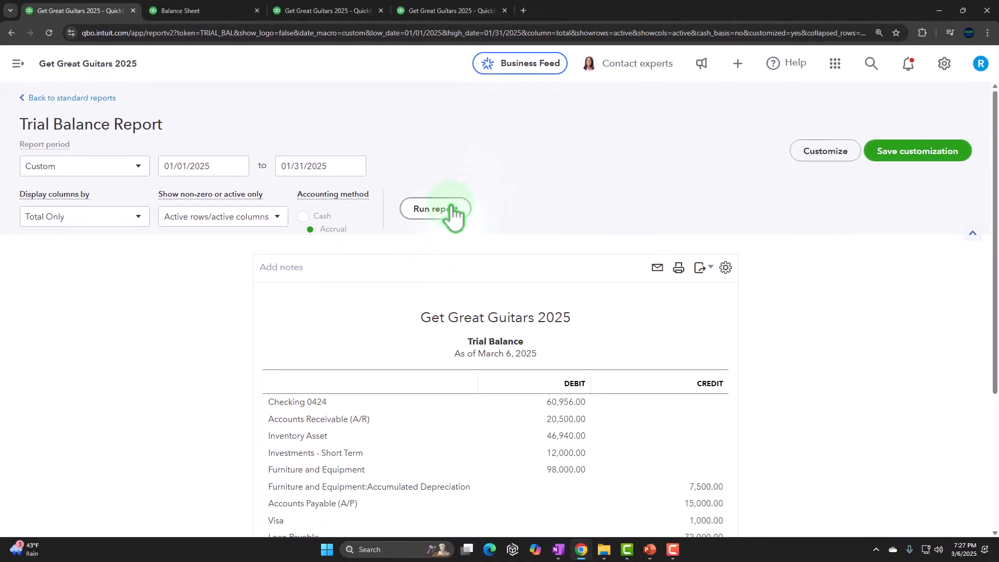